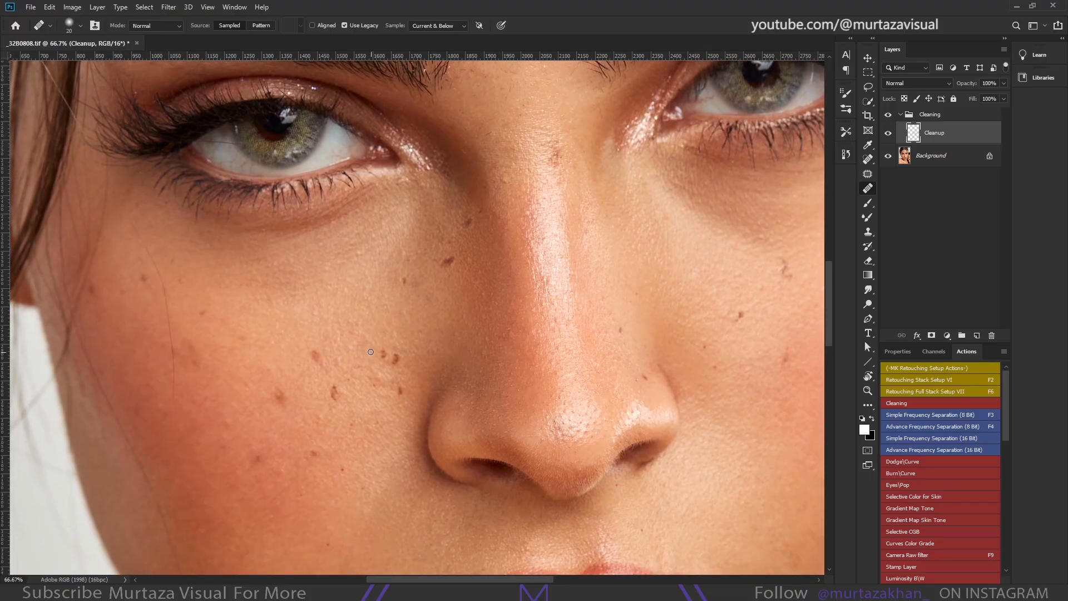
Heal the cluster of three reddish blemishes in the middle of the forehead with a size 35 Healing Brush
left_click_drag(337, 366, 315, 310)
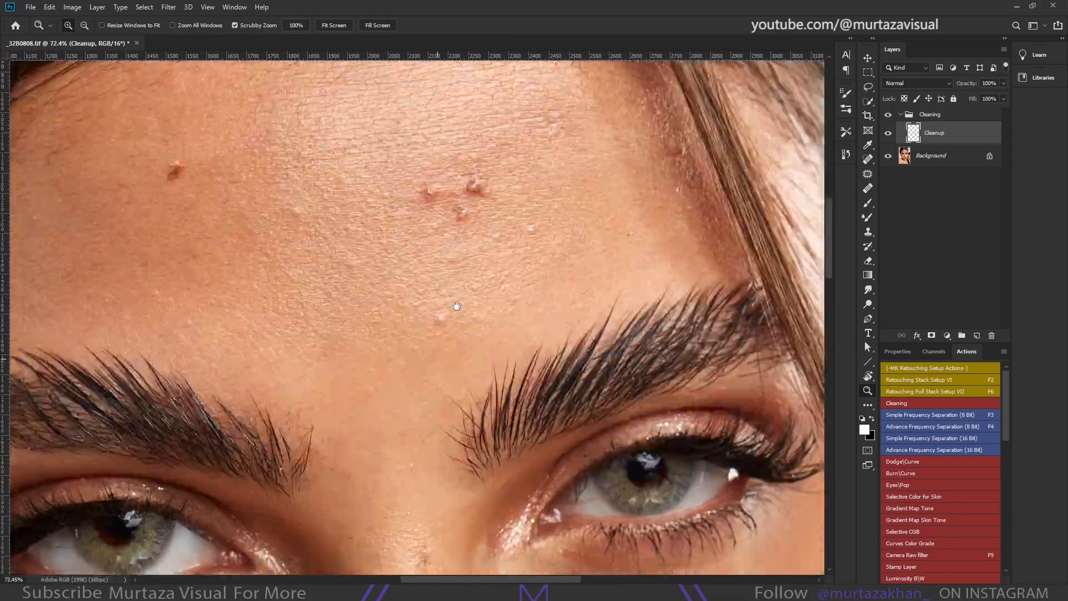
mouse_move(416, 307)
left_mouse_down()
mouse_move(483, 288)
mouse_move(445, 358)
left_mouse_up()
left_click_drag(568, 233, 499, 319)
key("bracketleft")
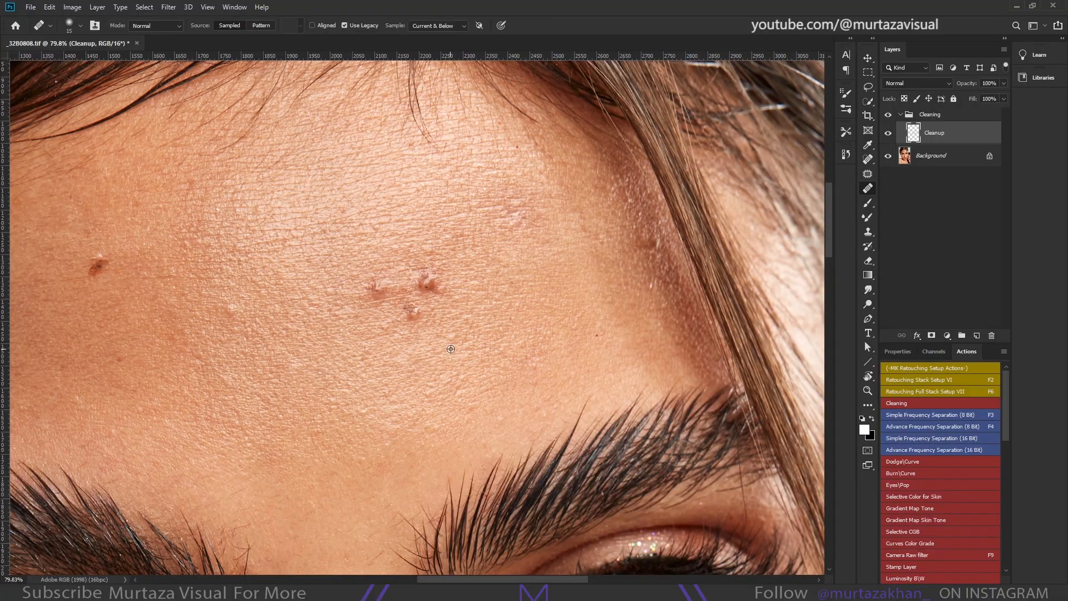
key("bracketright")
key("bracketright")
left_click_drag(380, 330, 370, 367)
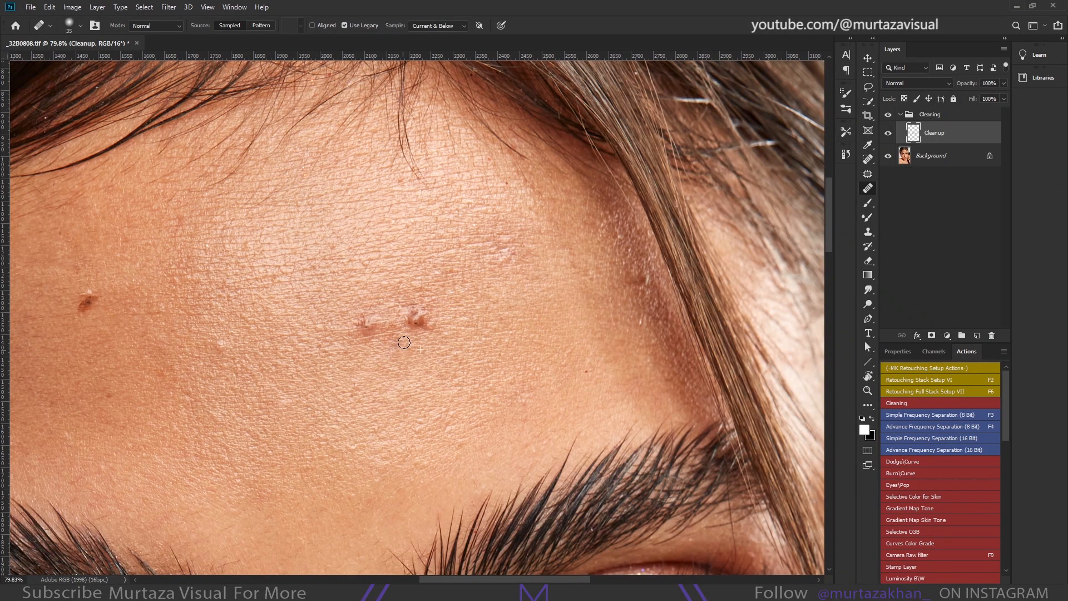
left_click(402, 348)
left_click(417, 321)
left_click(362, 324)
left_click(392, 346, "alt")
left_click(389, 328)
left_click(411, 297)
Heal the faint reddish patch and tiny spots on the upper forehead near the loose hair strand, reducing the brush size to 15
mouse_move(566, 342)
left_mouse_down()
mouse_move(582, 293)
mouse_move(548, 370)
left_mouse_up()
left_click(487, 282)
key("bracketleft")
key("bracketleft")
key("bracketleft")
key("bracketleft")
scroll(522, 351, "down", 3)
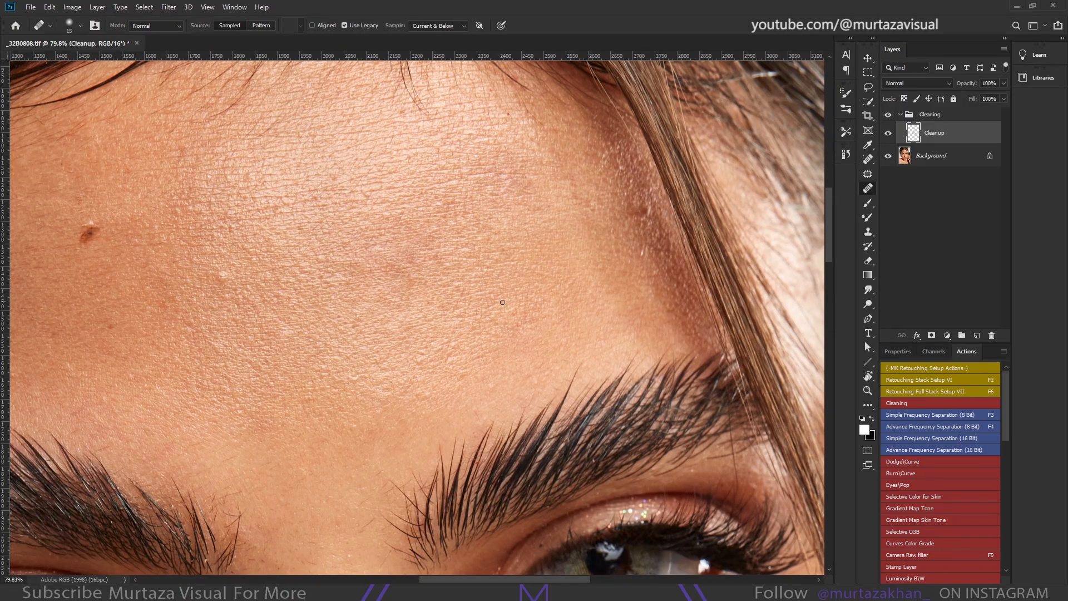
mouse_move(442, 345)
left_mouse_down()
mouse_move(451, 326)
mouse_move(409, 415)
left_mouse_up()
key("bracketleft")
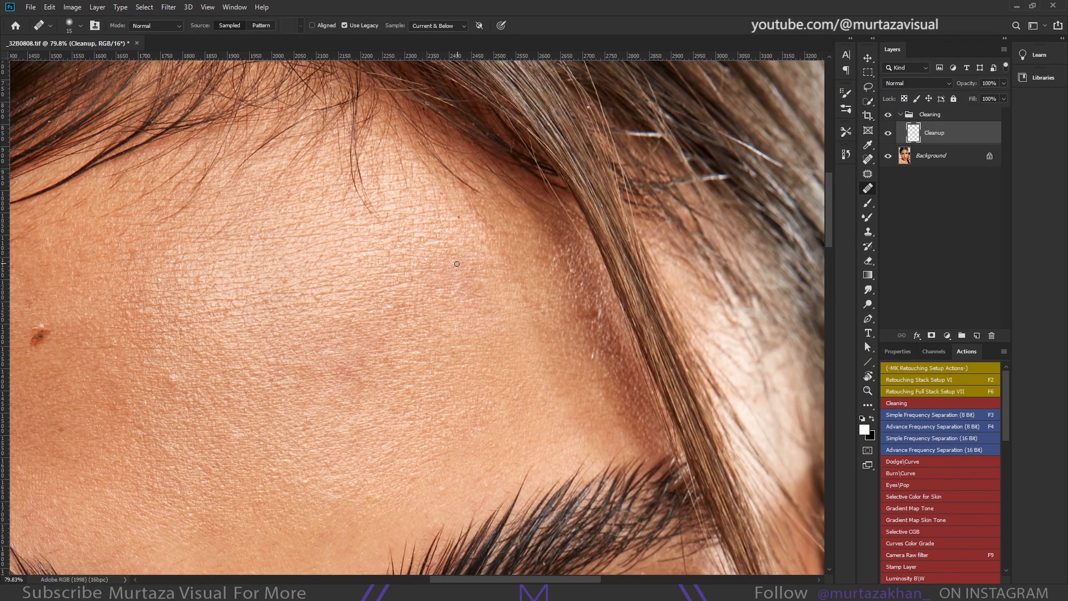
left_click_drag(478, 265, 517, 241)
Remove the dark mole on the forehead above the left eyebrow with a size 25 Healing Brush
left_click_drag(280, 422, 529, 334)
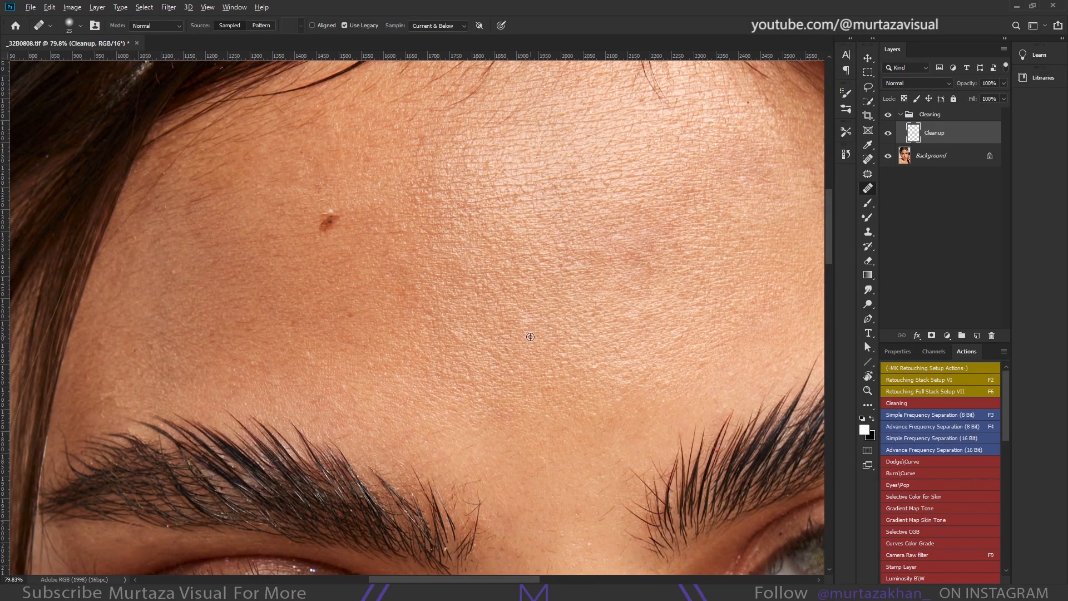
left_click_drag(456, 152, 469, 189)
left_click_drag(334, 265, 347, 253)
left_click_drag(312, 210, 305, 271)
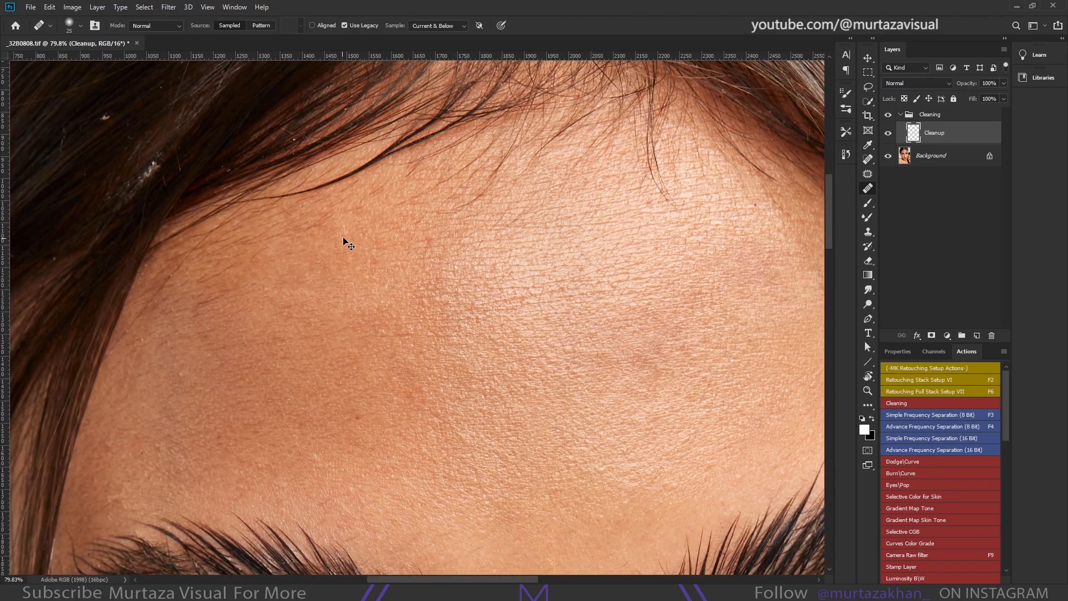
Clean the small marks on the forehead between the left eyebrow and the hairline with the Healing Brush and Clone Stamp
mouse_move(346, 241)
left_mouse_down()
mouse_move(325, 302)
mouse_move(488, 266)
left_mouse_up()
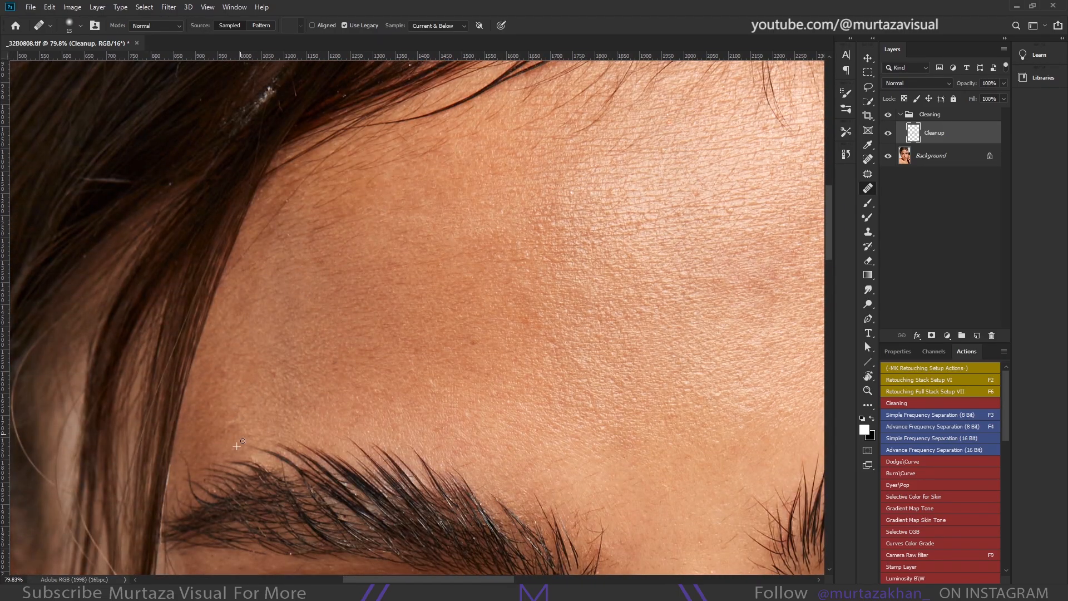
left_click_drag(288, 245, 307, 307)
key("s")
mouse_move(314, 266)
left_mouse_down()
mouse_move(280, 336)
mouse_move(311, 317)
left_mouse_up()
key("j")
left_click_drag(618, 239, 486, 286)
left_click_drag(393, 501, 326, 324)
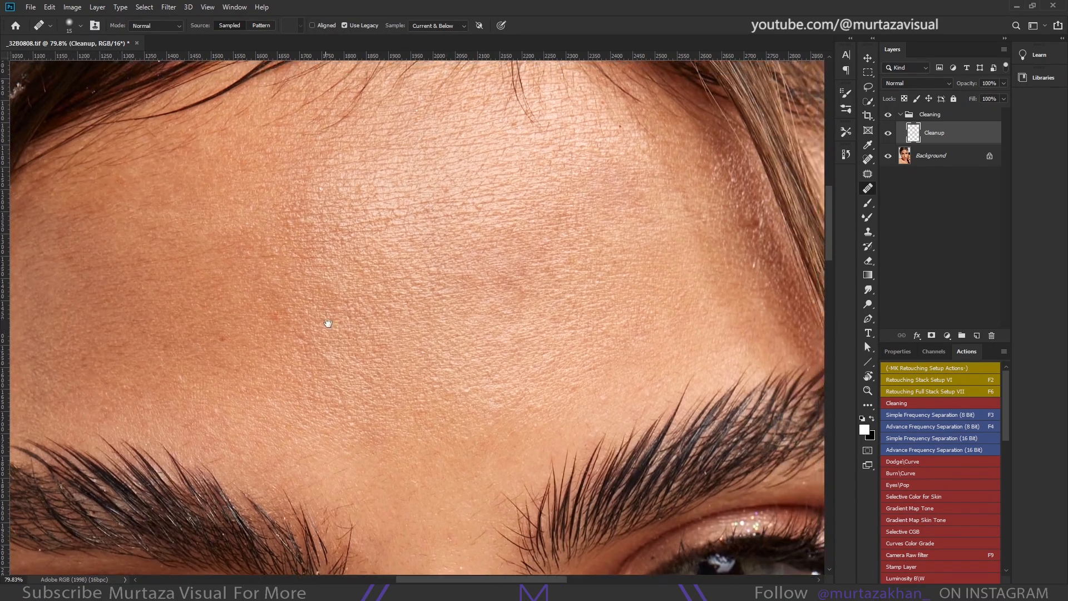
Heal the small bumps on the cheek beside the right corner of the mouth with a size 20 Healing Brush
left_click_drag(790, 199, 612, 324)
mouse_move(588, 278)
left_mouse_down()
mouse_move(645, 248)
mouse_move(619, 306)
mouse_move(562, 83)
left_mouse_up()
key("z")
left_click_drag(501, 334, 550, 333)
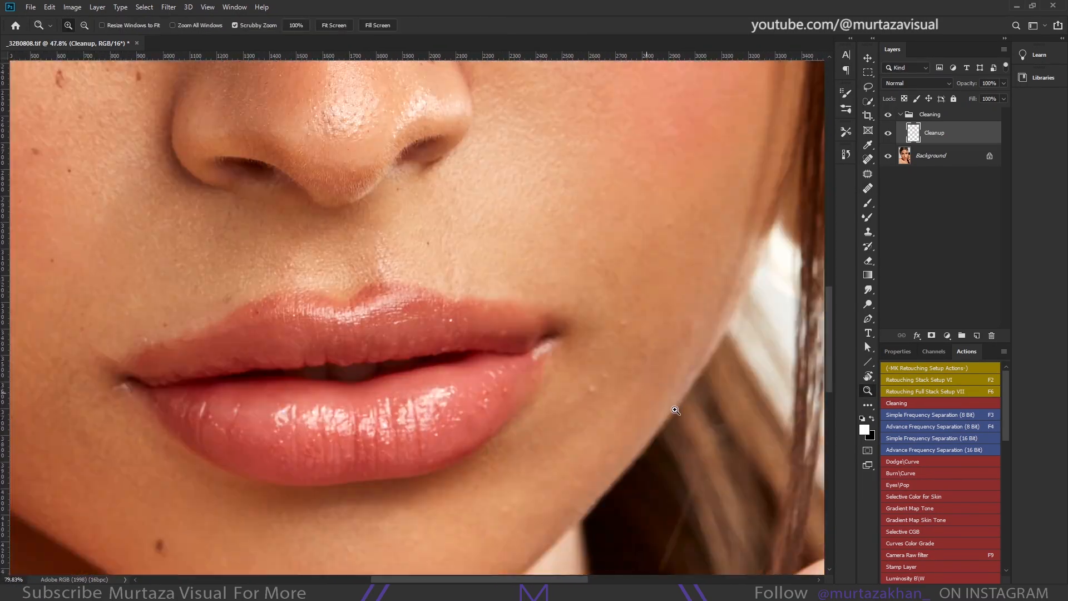
key("j")
mouse_move(617, 372)
left_mouse_down()
mouse_move(556, 325)
mouse_move(593, 222)
left_mouse_up()
left_click(487, 410, "alt")
left_click(506, 393)
left_click_drag(601, 351, 584, 372)
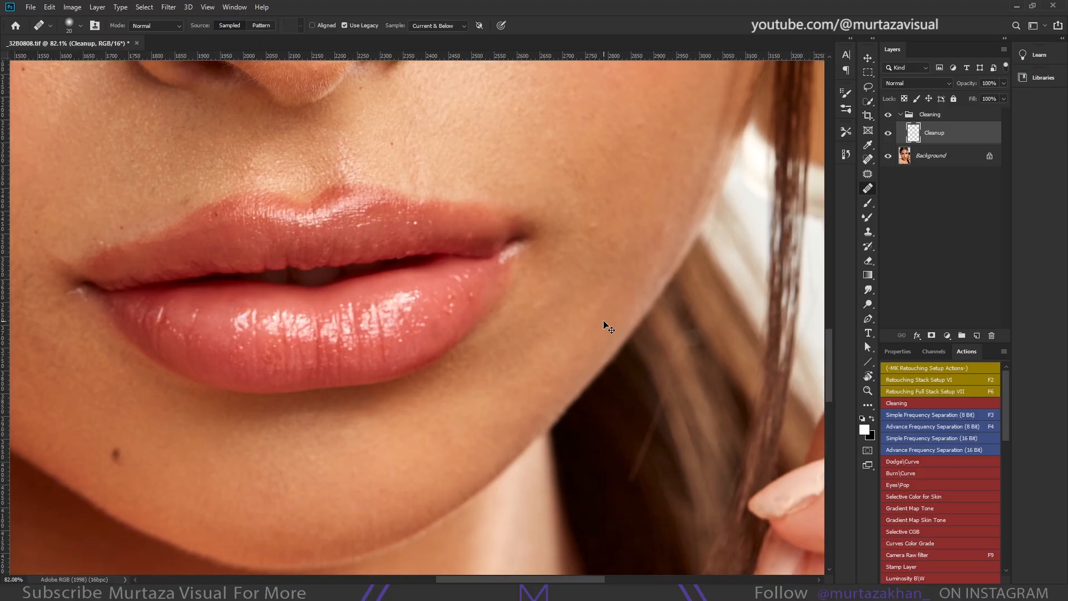
Heal the small spots on the lower cheek around the left corner of the mouth with a size 15 brush
left_click_drag(390, 139, 356, 451)
key("z")
left_click_drag(300, 269, 292, 271)
mouse_move(292, 270)
left_mouse_down()
mouse_move(419, 322)
mouse_move(689, 128)
left_mouse_up()
key("j")
key("bracketleft")
left_click_drag(461, 331, 495, 257)
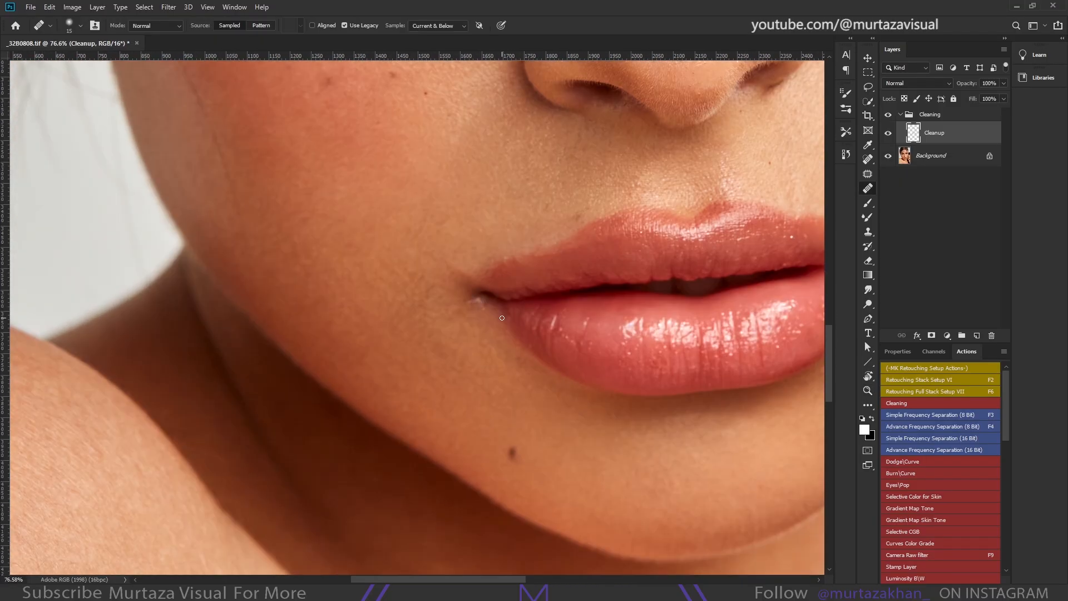
Add a Black & White adjustment layer above the Cleaning group while viewing the shoulder, adjust its tones and reselect the Cleanup layer
key("s")
left_click_drag(433, 390, 584, 221)
key("z")
mouse_move(584, 221)
left_mouse_down()
mouse_move(471, 366)
mouse_move(507, 314)
left_mouse_up()
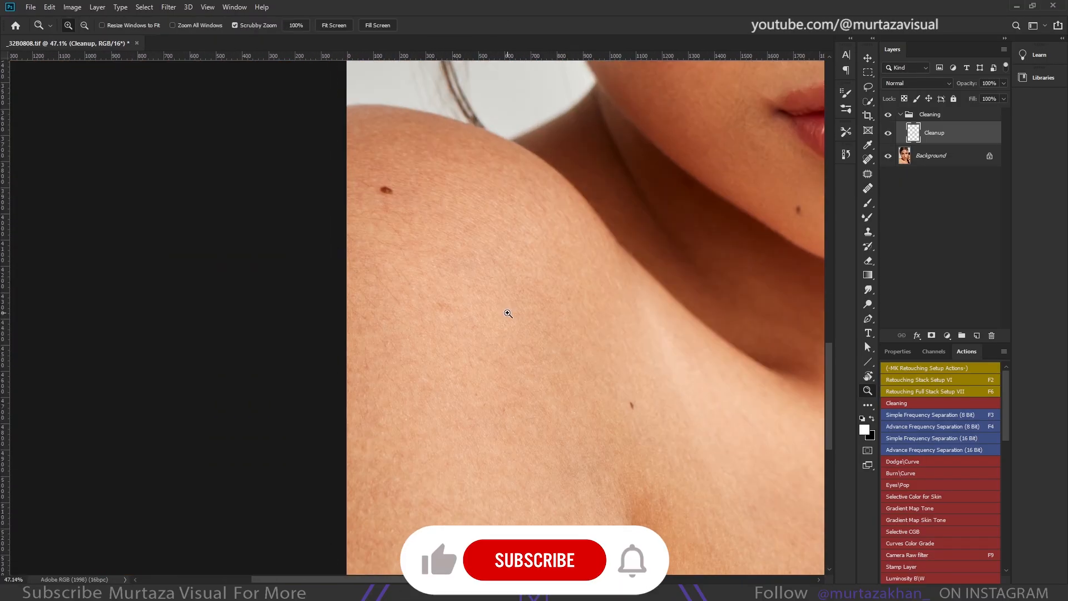
left_click(423, 356)
key("j")
key("ctrl+plus")
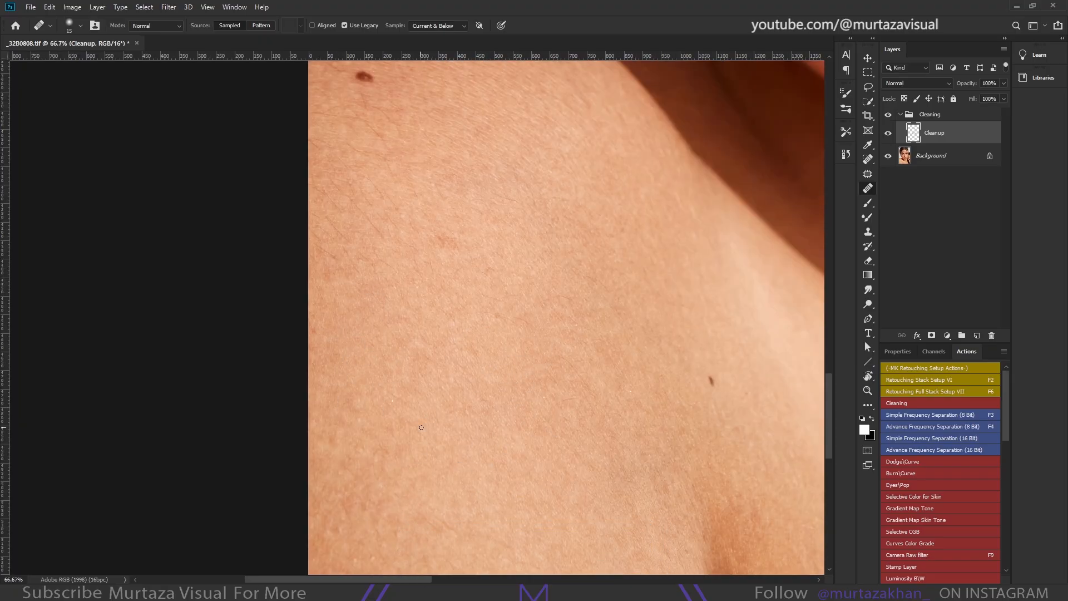
left_click(947, 335)
left_click(963, 453)
left_click_drag(938, 428, 918, 450)
left_click(934, 156)
left_click(966, 351)
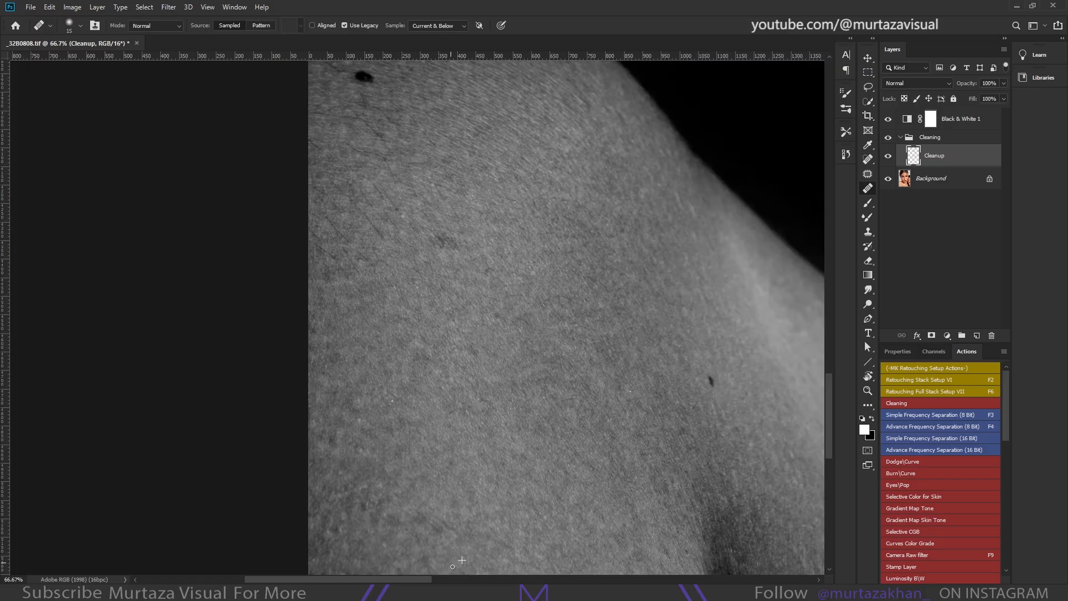
Retouch the fine specks on the black-and-white shoulder, alternating the Clone Stamp in Lighten mode at 40% flow with the Healing Brush
scroll(452, 566, "down", 2)
key("s")
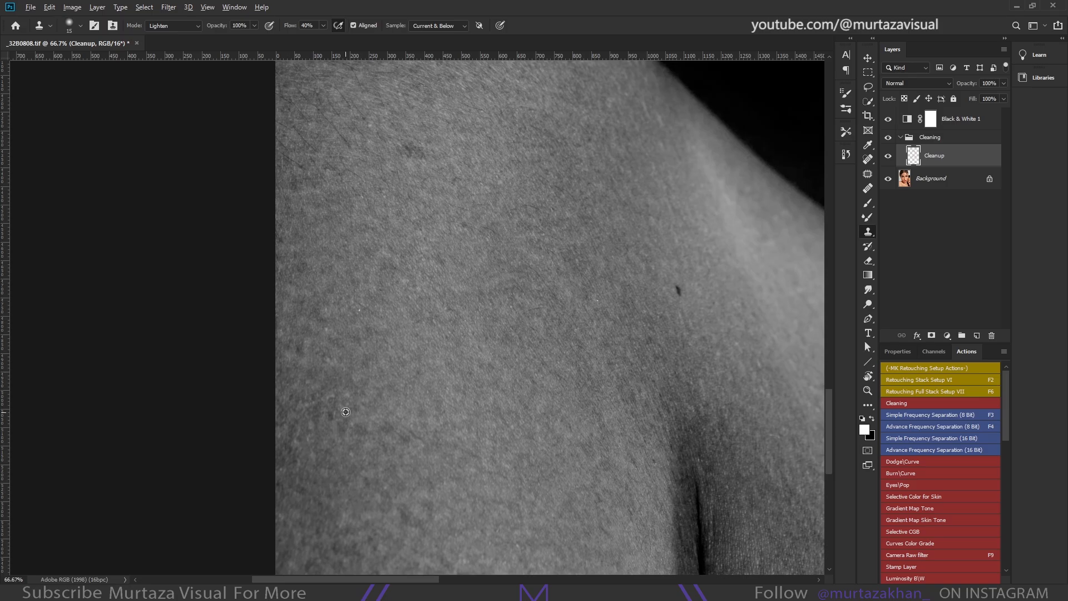
scroll(346, 412, "up", 3)
scroll(344, 422, "left", 3)
scroll(380, 394, "up", 5)
scroll(379, 394, "right", 1)
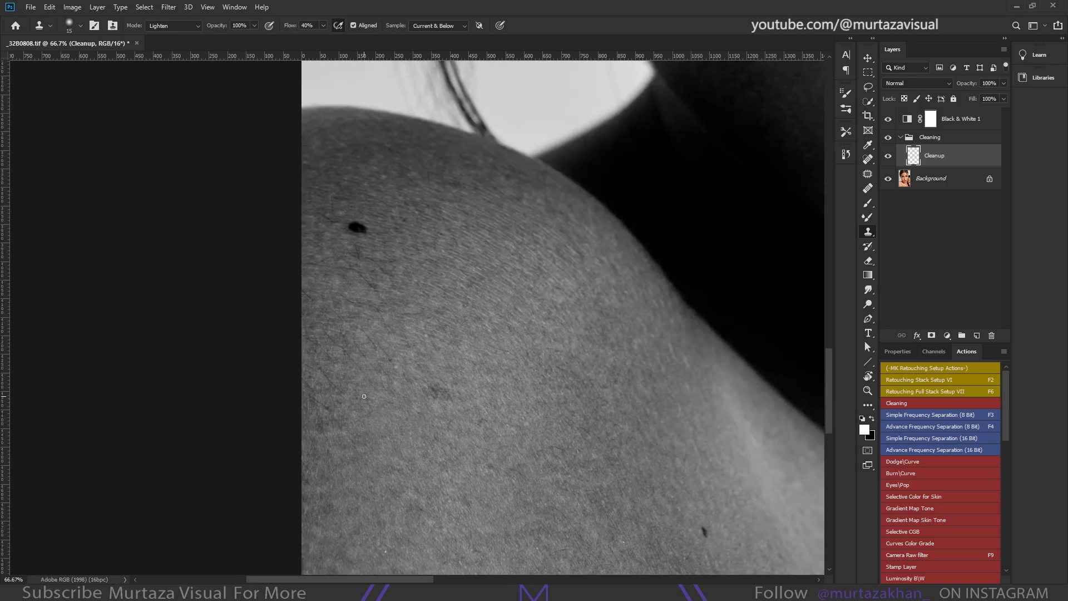
key("j")
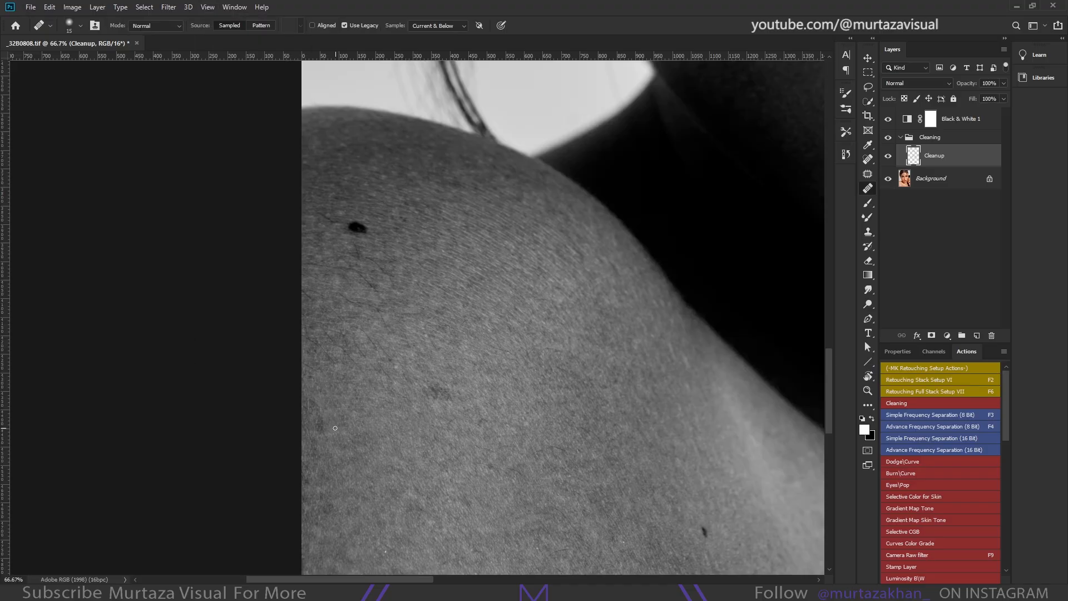
key("bracketright")
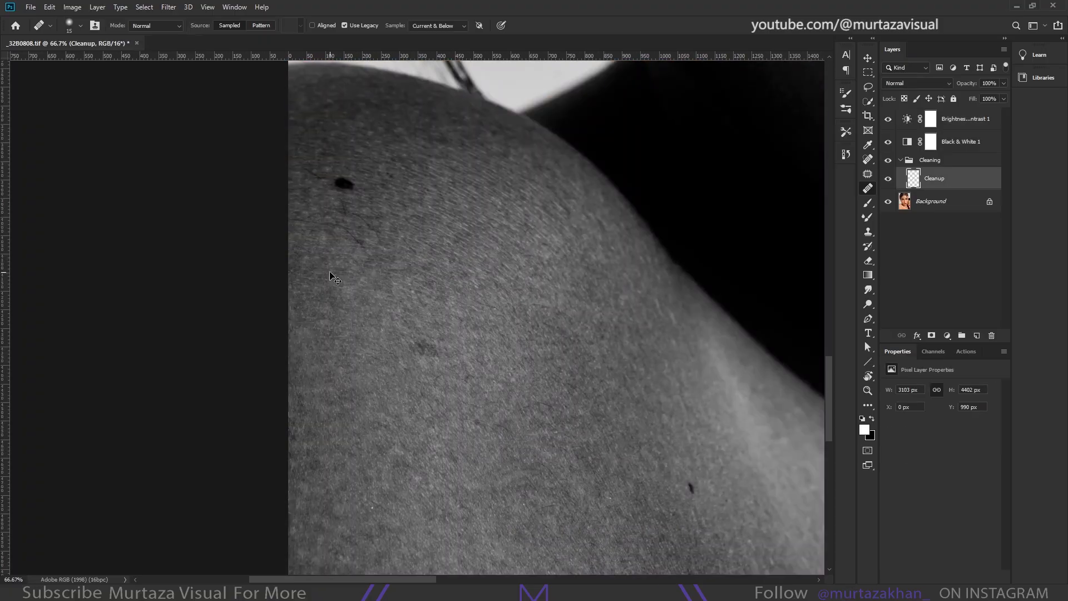
Clean the remaining small marks on the shoulder and upper chest with the Clone Stamp and Healing Brush
key("s")
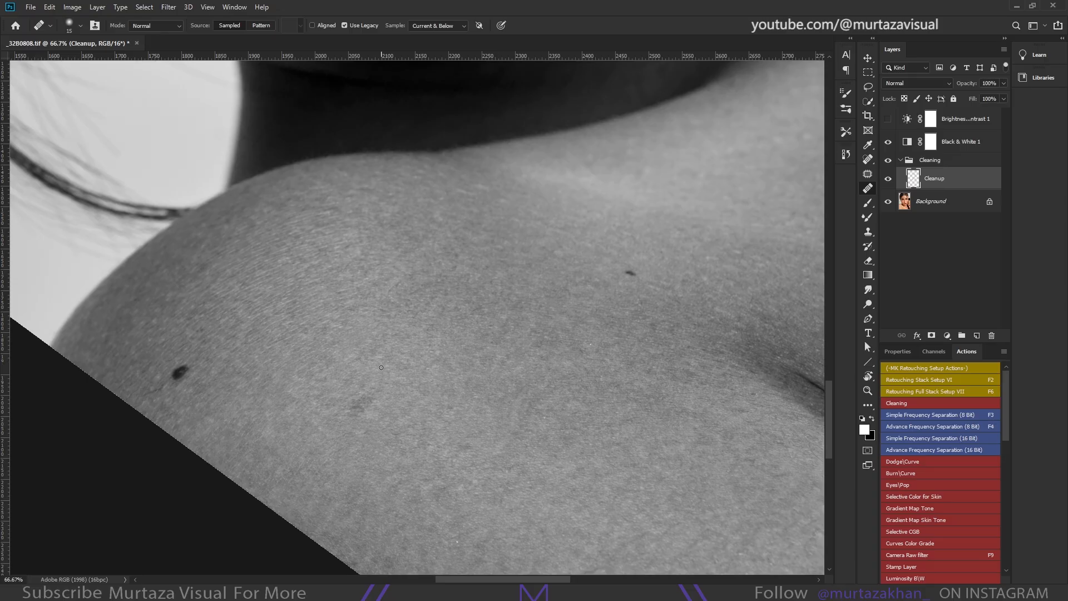
key("s")
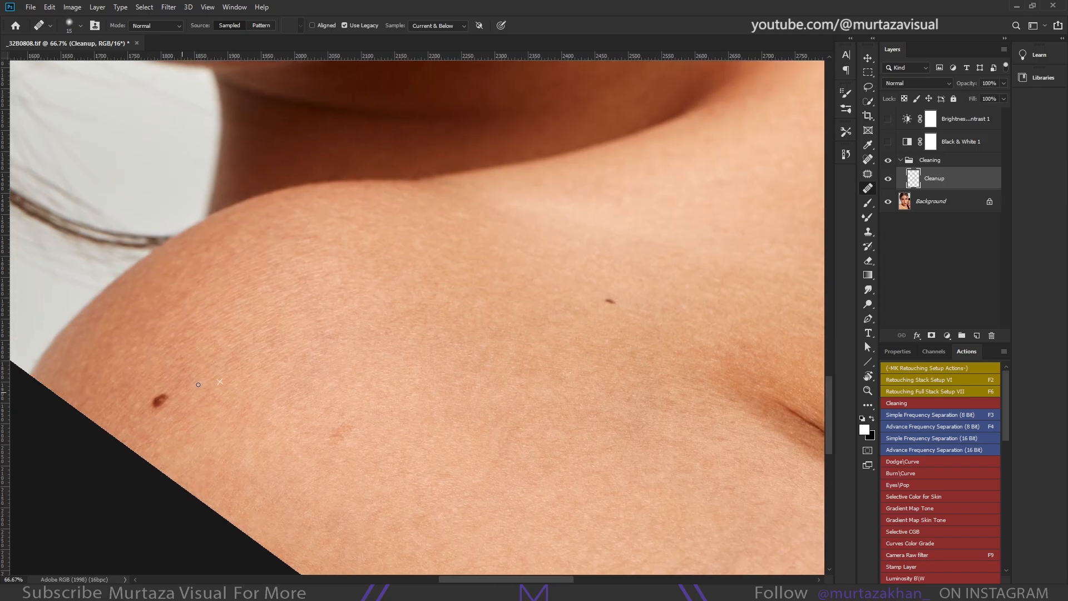
key("s")
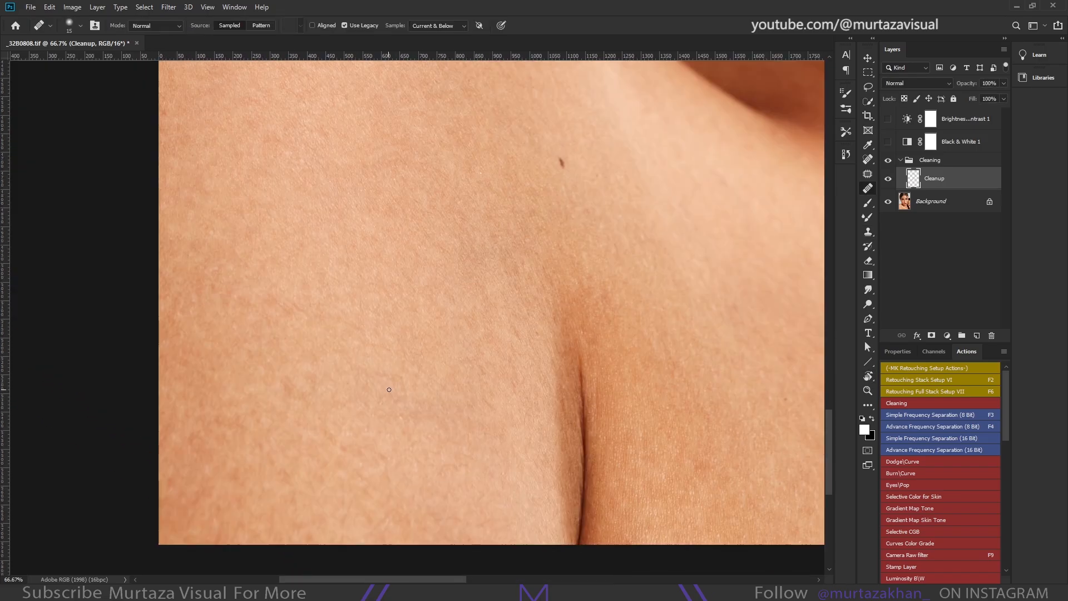
key("j")
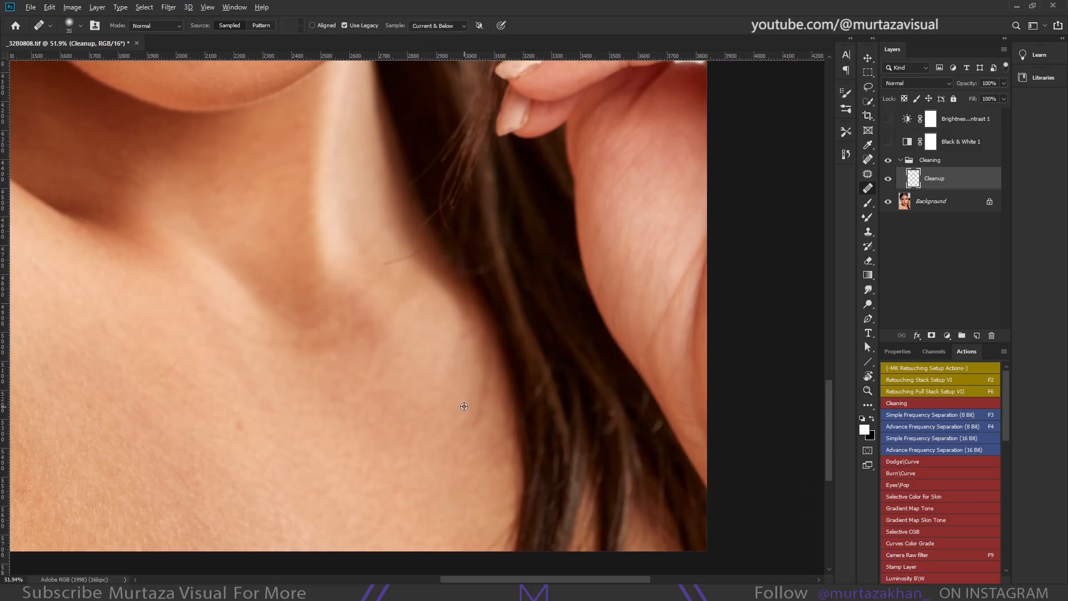
left_click(464, 406, "alt")
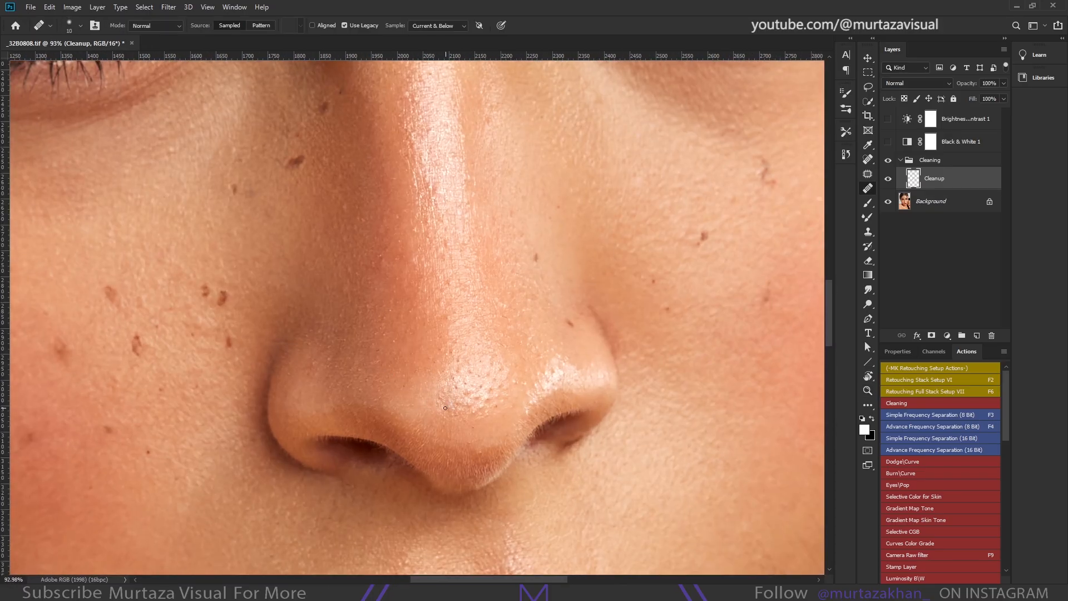
Heal the marks on the tip of the nose and the blemish on the nose bridge between the eyes
left_click_drag(445, 408, 473, 423)
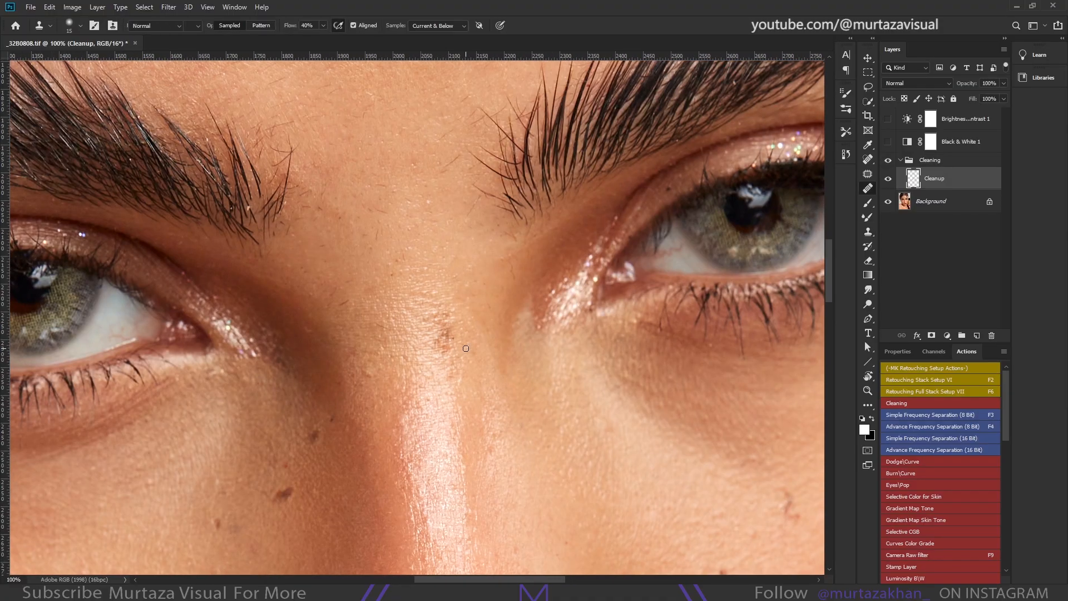
key("j")
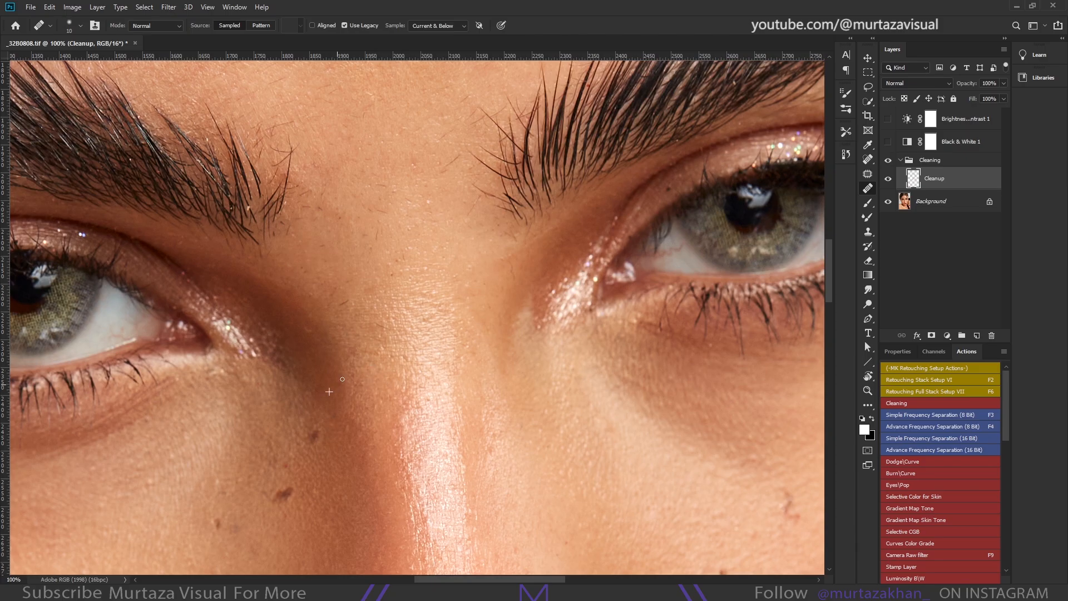
Retouch the small marks on the skin beside the inner end of the left eyebrow with the Clone Stamp and Healing Brush
scroll(342, 379, "up", 5)
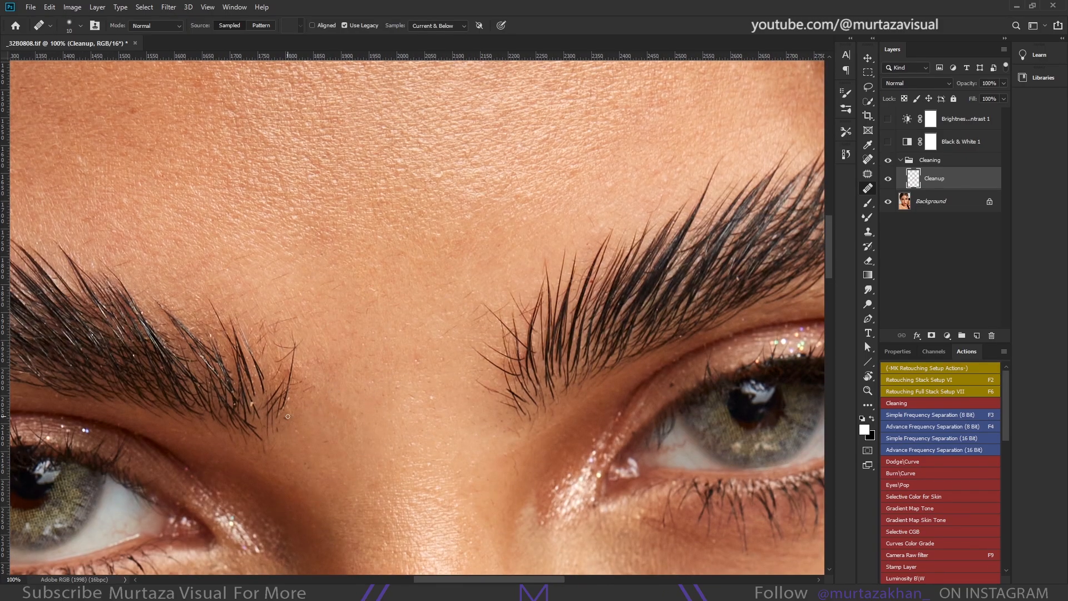
key("s")
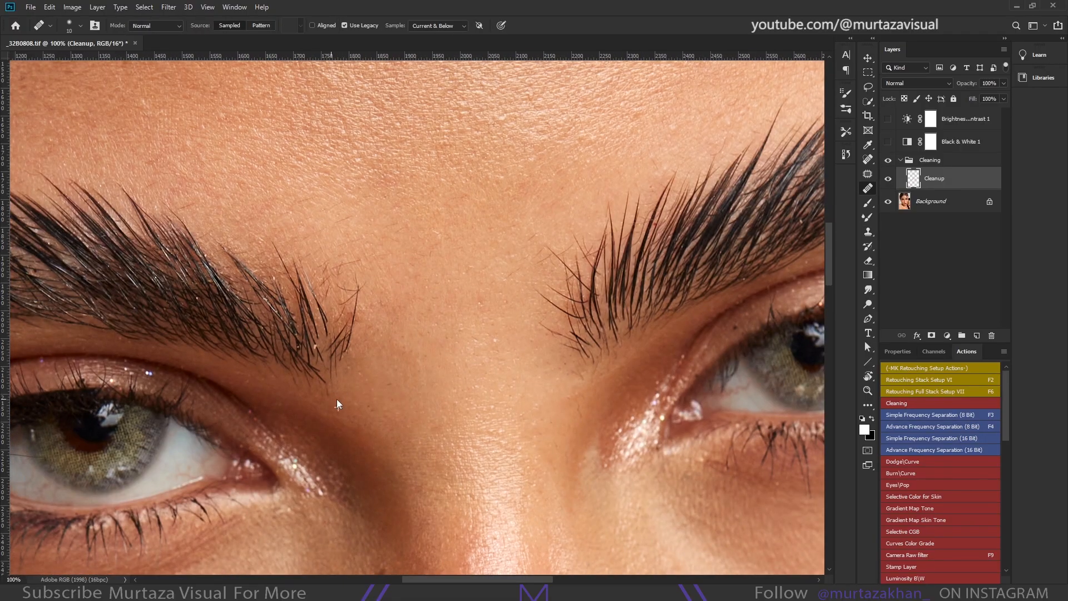
key("s")
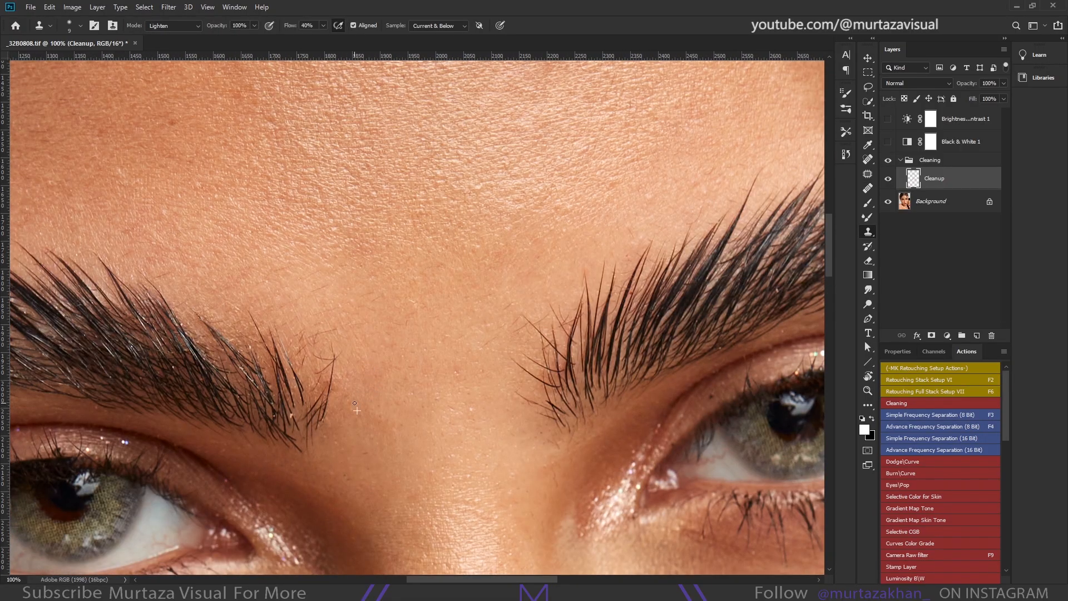
key("j")
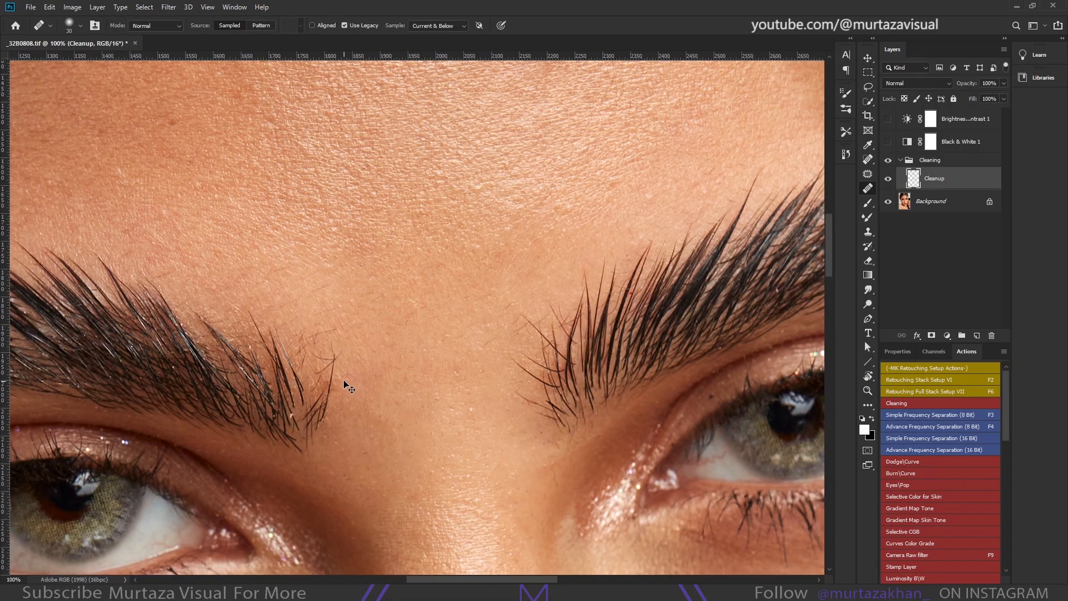
key("ctrl+minus")
key("r")
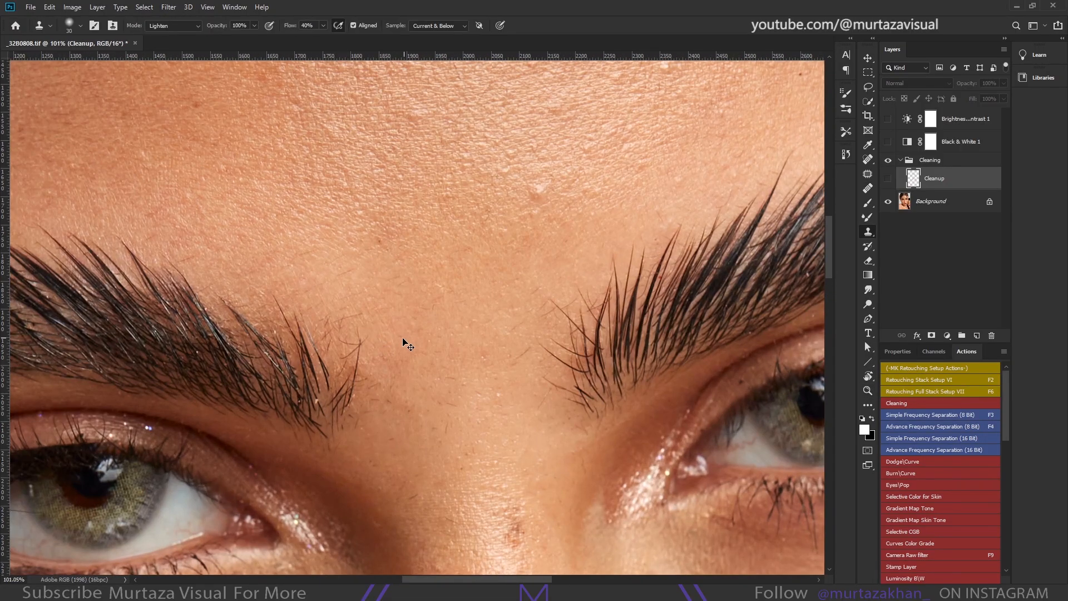
Remove the stray hairs at the inner end of the left eyebrow with a small Clone Stamp and Healing Brush
key("bracketleft")
left_click_drag(345, 420, 338, 390)
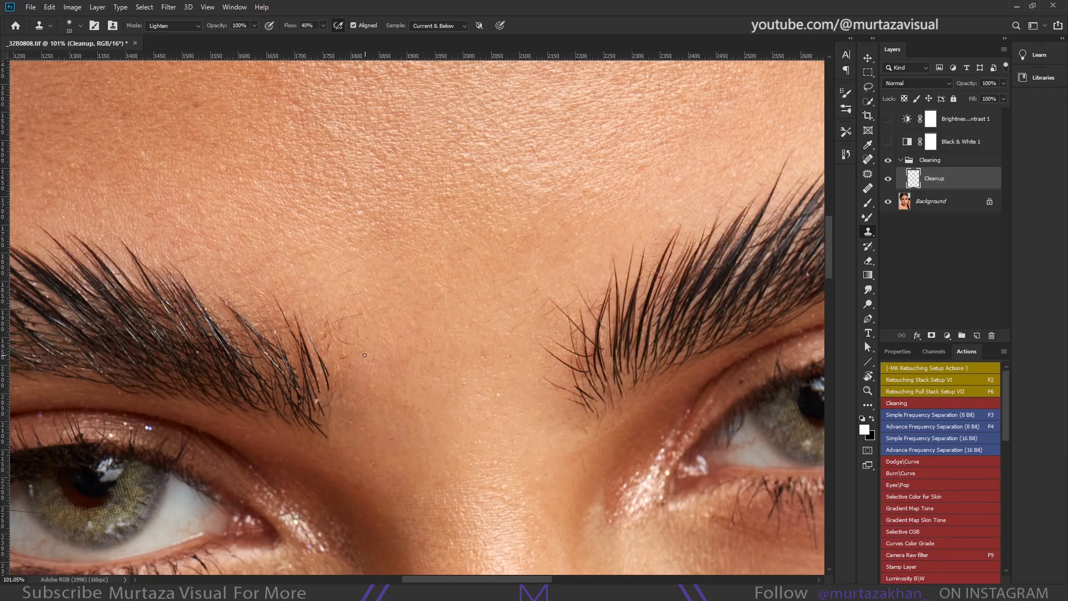
key("j")
left_click_drag(364, 355, 332, 452)
key("bracketleft")
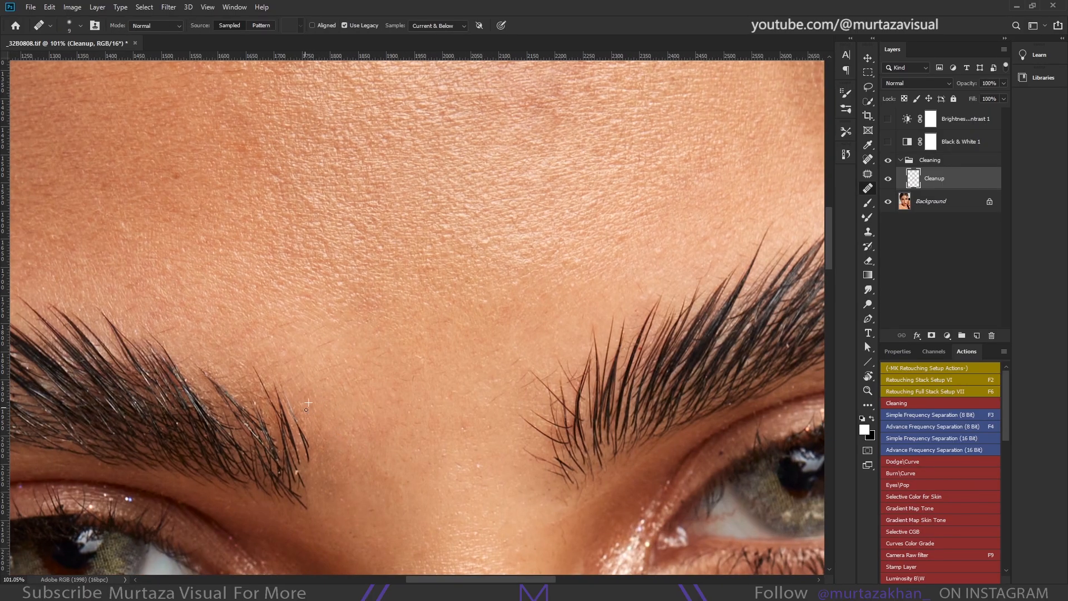
Clean the small marks on the skin between the eyebrows with the Clone Stamp and Healing Brush
key("s")
key("j")
left_click_drag(406, 387, 385, 413)
left_click_drag(275, 385, 119, 279)
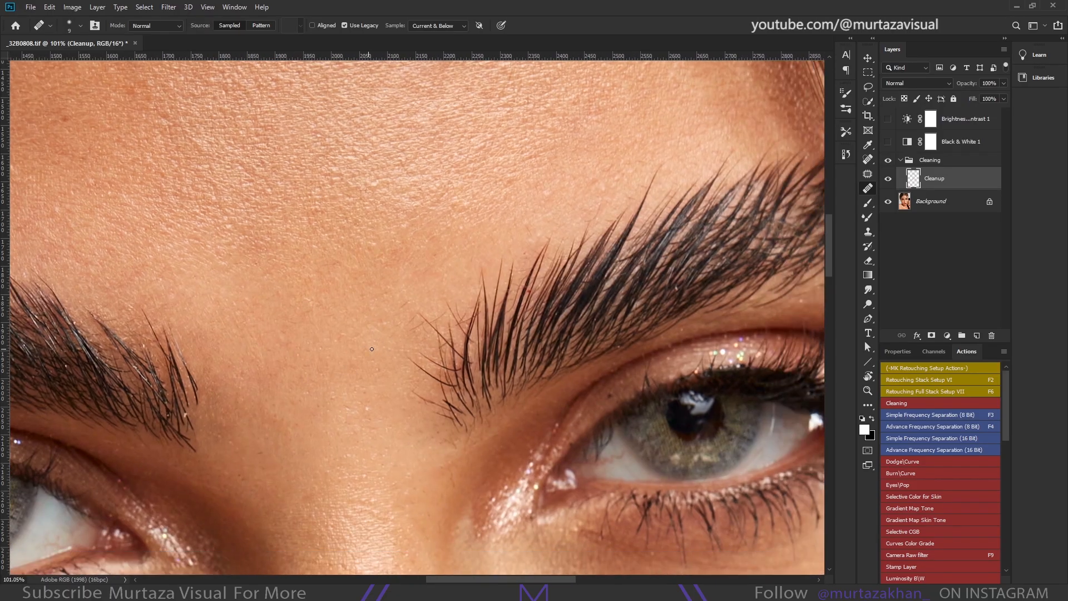
key("s")
key("j")
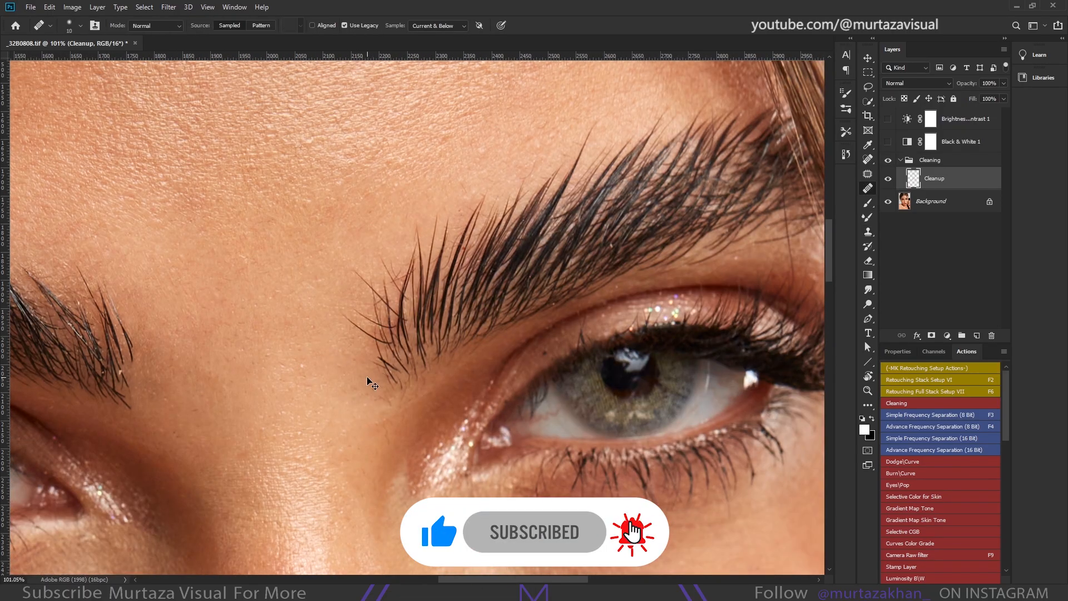
Retouch the stray hairs and specks around the inner end and upper edge of the right eyebrow with the Healing Brush and Clone Stamp
left_click_drag(393, 429, 348, 485)
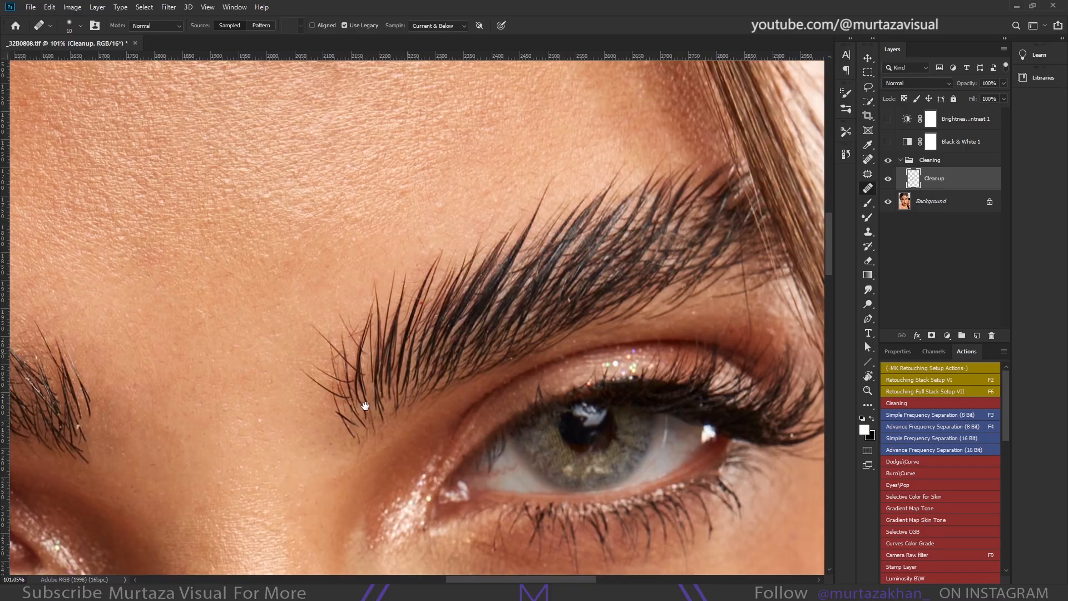
key("j")
key("j")
left_click_drag(513, 357, 652, 361)
mouse_move(607, 232)
left_mouse_down()
mouse_move(455, 372)
mouse_move(500, 316)
left_mouse_up()
key("s")
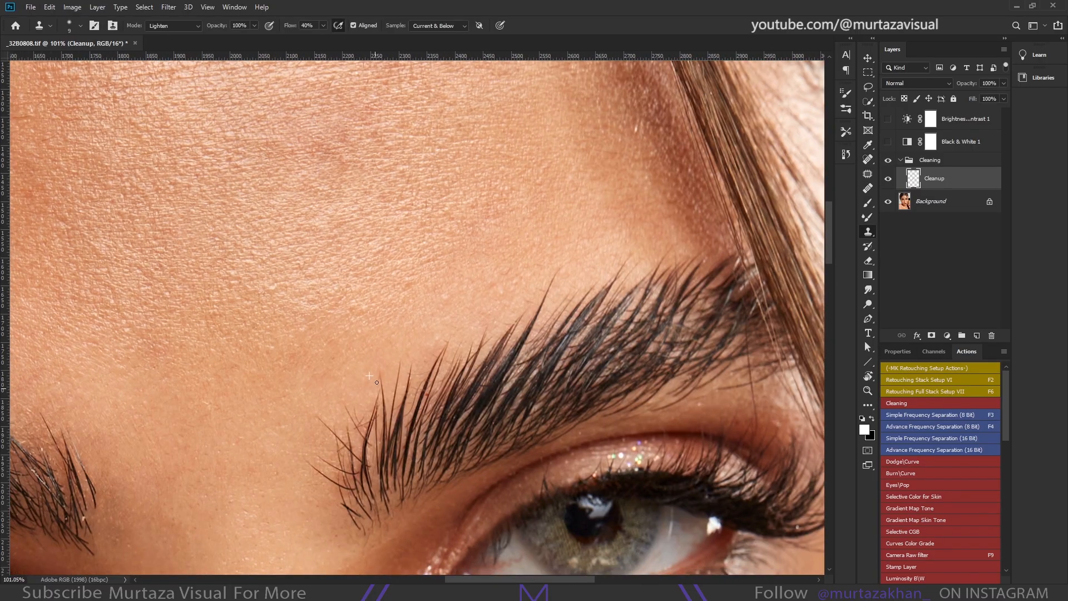
mouse_move(548, 184)
left_mouse_down()
mouse_move(570, 279)
mouse_move(324, 344)
mouse_move(347, 407)
left_mouse_up()
left_click_drag(535, 516, 324, 344)
Retouch the fine marks on the skin beneath the left eye with the Healing Brush and Clone Stamp
key("j")
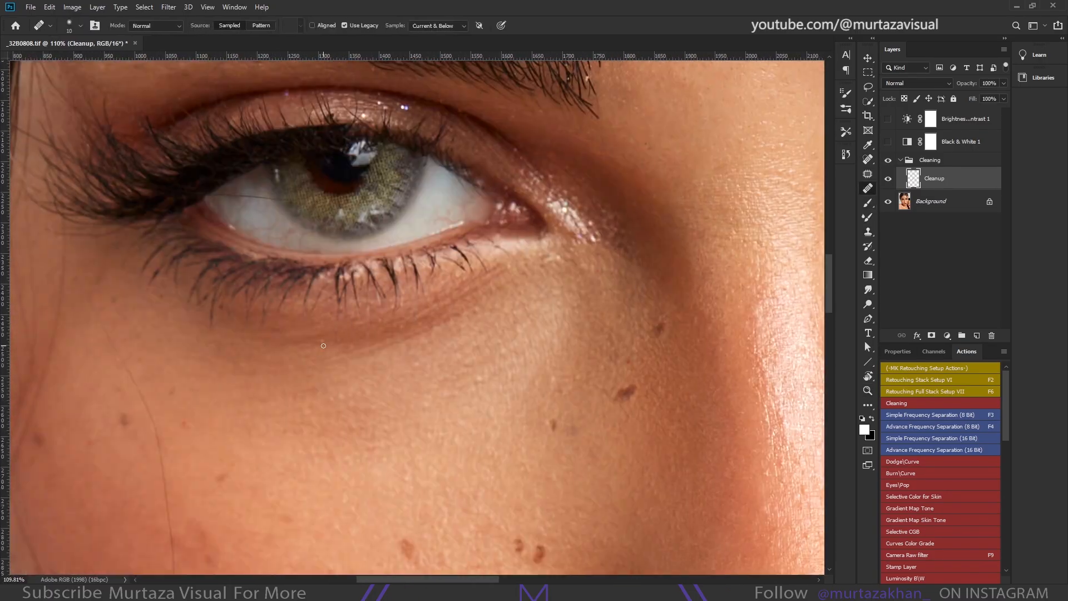
mouse_move(545, 261)
left_mouse_down()
mouse_move(452, 378)
mouse_move(462, 420)
left_mouse_up()
key("s")
key("j")
left_click_drag(307, 443, 421, 357)
mouse_move(355, 394)
left_mouse_down()
mouse_move(386, 372)
mouse_move(393, 410)
mouse_move(418, 336)
mouse_move(412, 481)
left_mouse_up()
Heal small specks on the left cheek with a slightly larger Healing Brush sampled from nearby skin
key("bracketright")
left_click(405, 400, "alt")
left_click(390, 399)
left_click_drag(390, 398, 342, 298)
left_click_drag(374, 347, 401, 453)
left_click(394, 436, "alt")
left_click(412, 397)
Heal the uneven skin beside the nose bridge and beneath the right eye with the Healing Brush at size 30
left_click_drag(528, 368, 490, 367)
left_click_drag(568, 374, 377, 429)
left_click_drag(545, 389, 579, 390)
left_click_drag(596, 468, 472, 327)
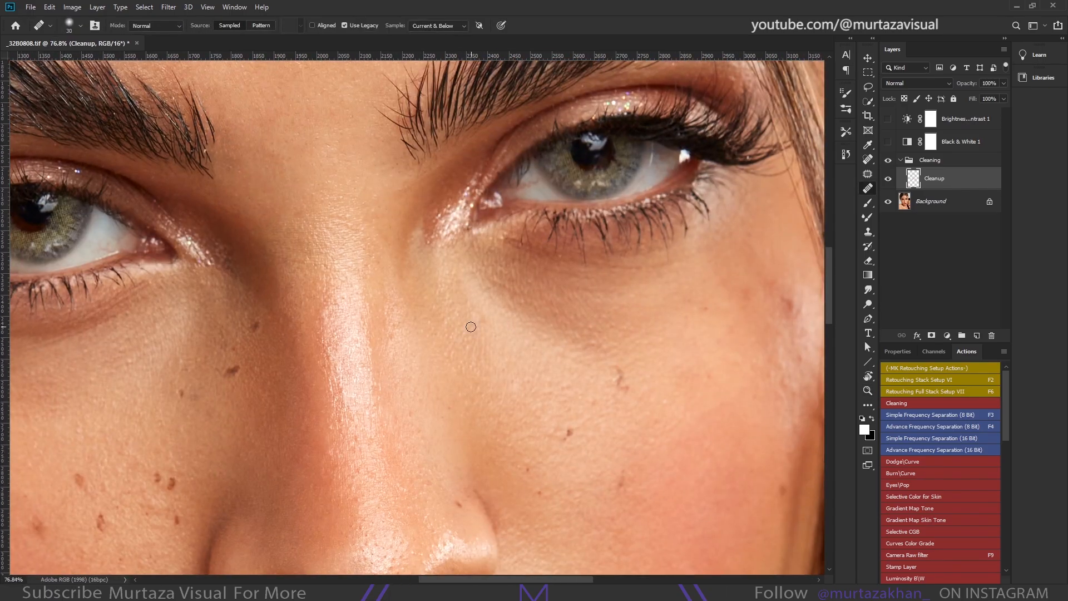
left_click_drag(522, 393, 454, 381)
Heal the small marks around the left corner of the mouth and along the upper lip edge, sampling clean skin nearby
left_click_drag(423, 545, 485, 370)
left_click_drag(317, 361, 362, 360)
left_click(423, 408, "alt")
left_click(408, 409)
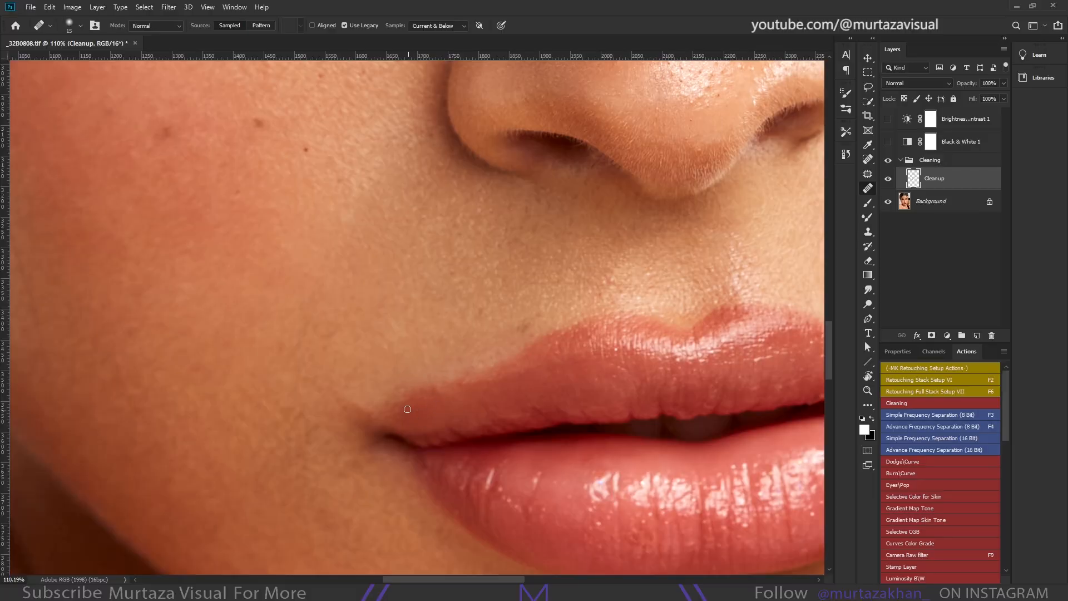
left_click(523, 326)
left_click_drag(805, 323, 566, 292)
Clean the fine hairs along the left nostril with a size 10 Clone Stamp in Normal mode at 20% flow
key("bracketleft")
mouse_move(373, 104)
left_mouse_down()
mouse_move(372, 374)
mouse_move(406, 376)
mouse_move(399, 365)
left_mouse_up()
key("s")
key("4")
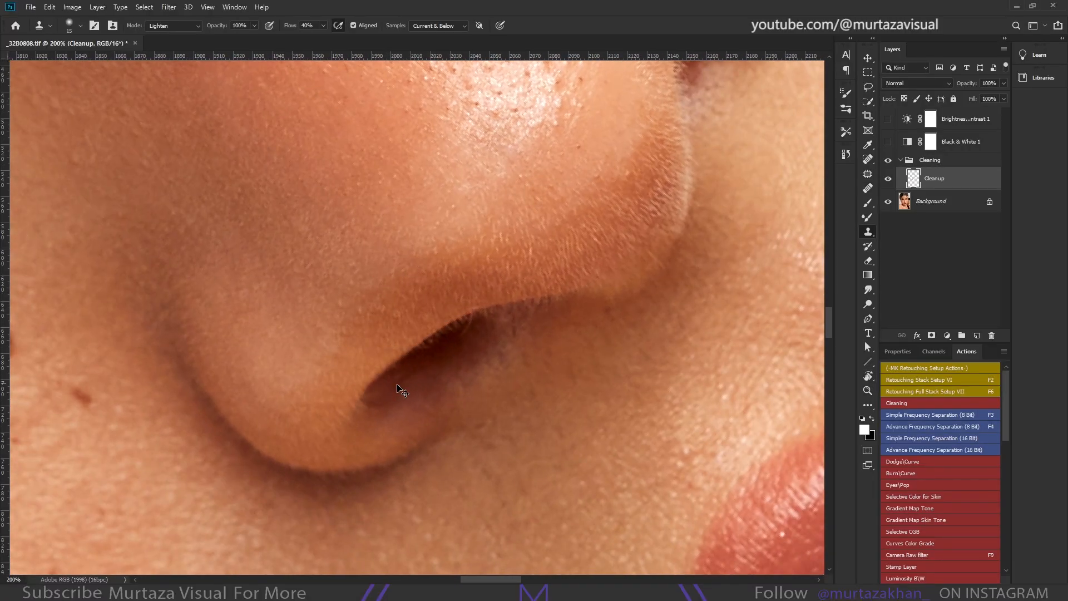
left_click_drag(464, 317, 425, 367)
key("ctrl+comma")
key("bracketleft")
left_click(173, 25)
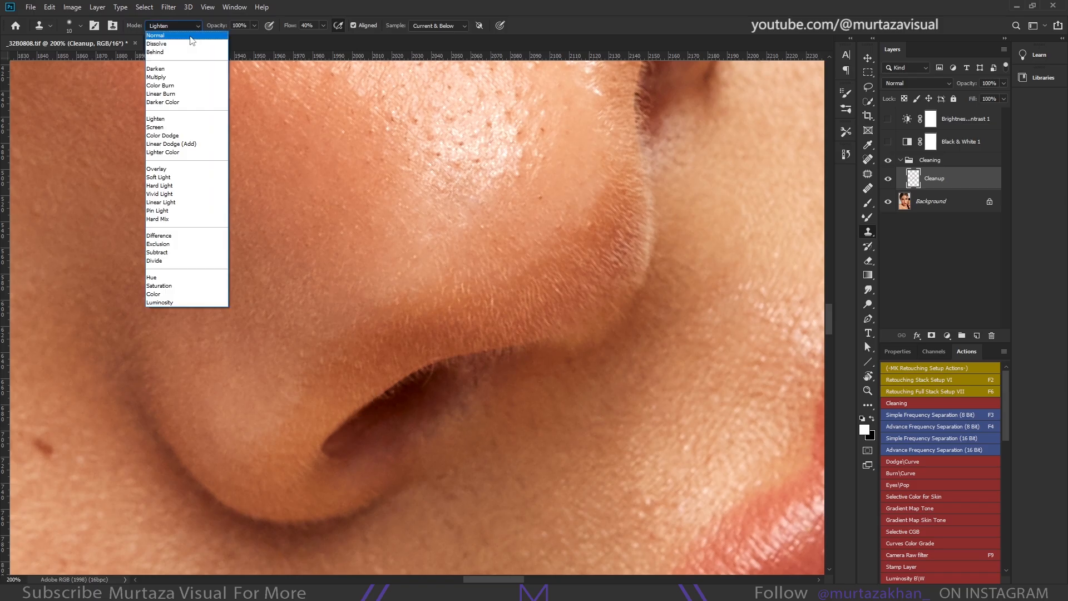
left_click(189, 36)
key("2")
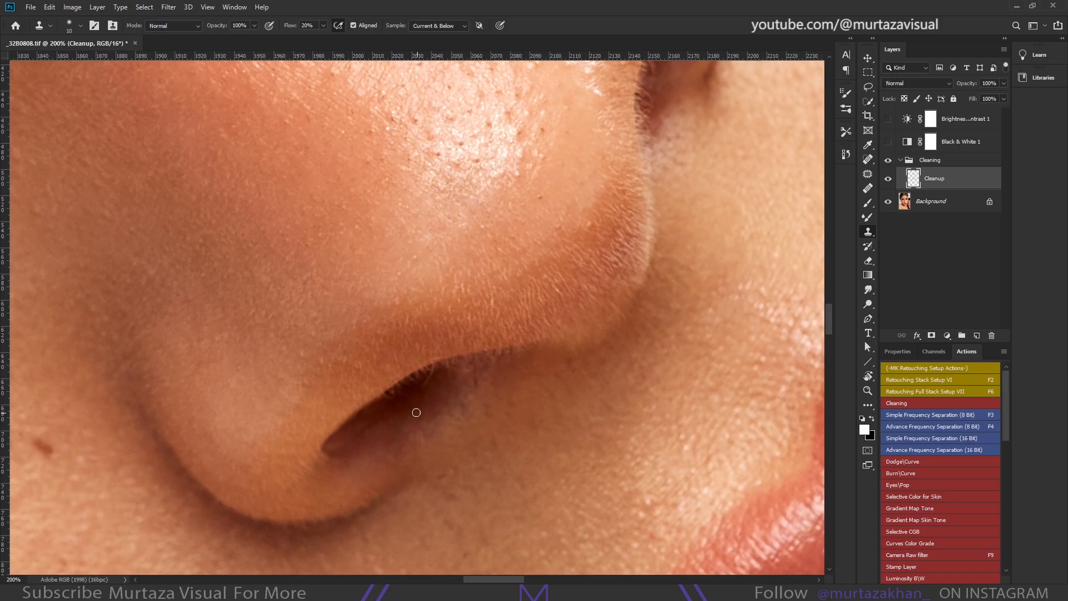
mouse_move(474, 355)
left_mouse_down()
mouse_move(412, 404)
mouse_move(464, 417)
mouse_move(400, 466)
left_mouse_up()
Finish cleaning the rim of the left nostril, alternating between the Healing Brush and Clone Stamp
key("j")
key("r")
key("s")
key("Escape")
scroll(362, 372, "up", 2)
key("j")
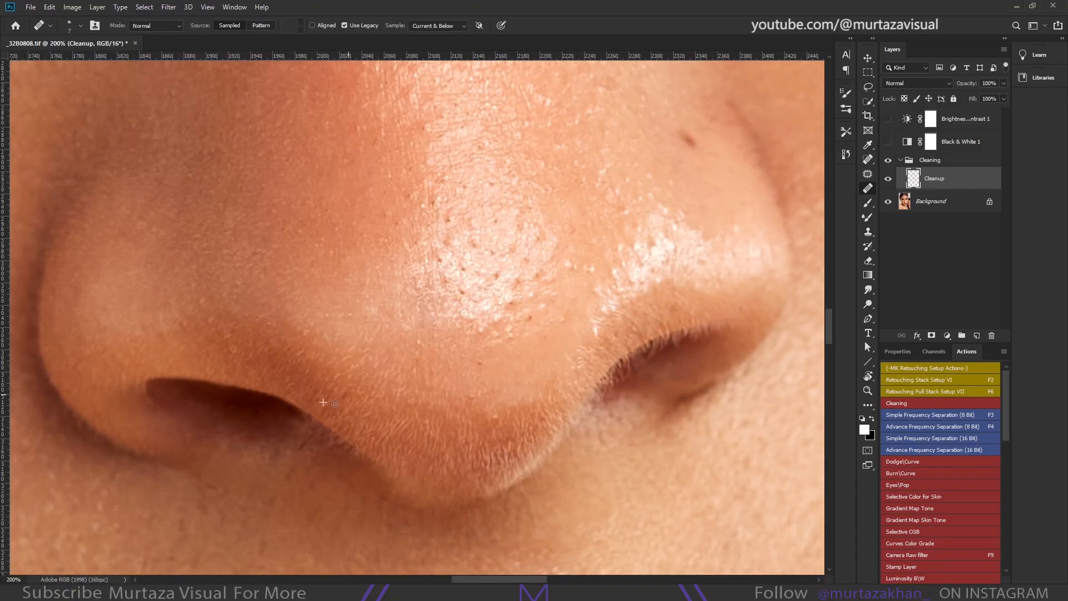
Remove the fine hairs along the right nostril's rim with a small Clone Stamp at 40% flow
scroll(323, 402, "right", 3)
key("s")
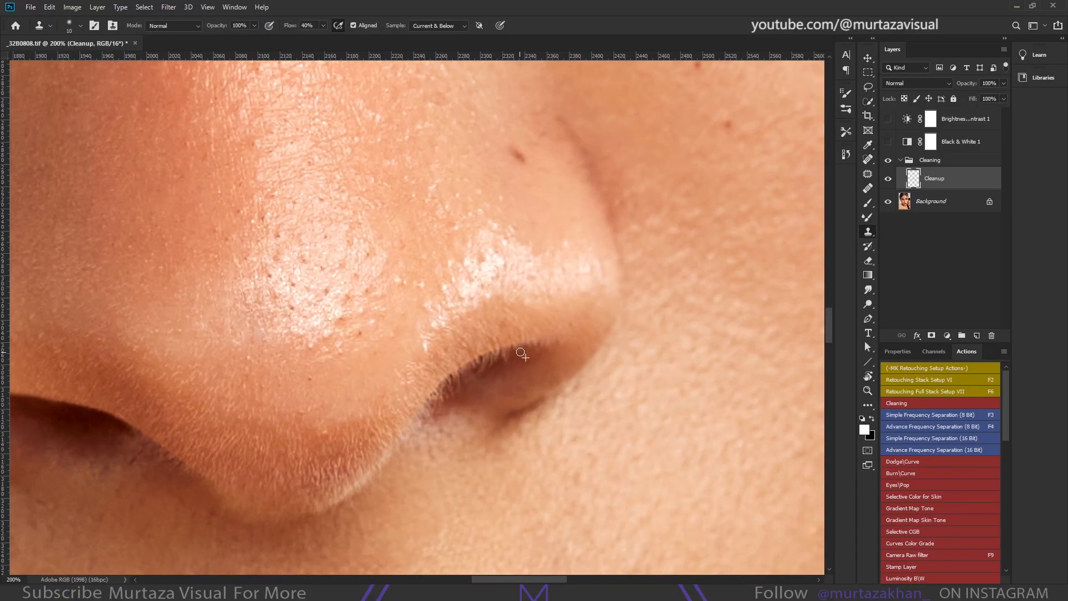
left_click_drag(520, 352, 494, 355)
scroll(483, 362, "up", 3)
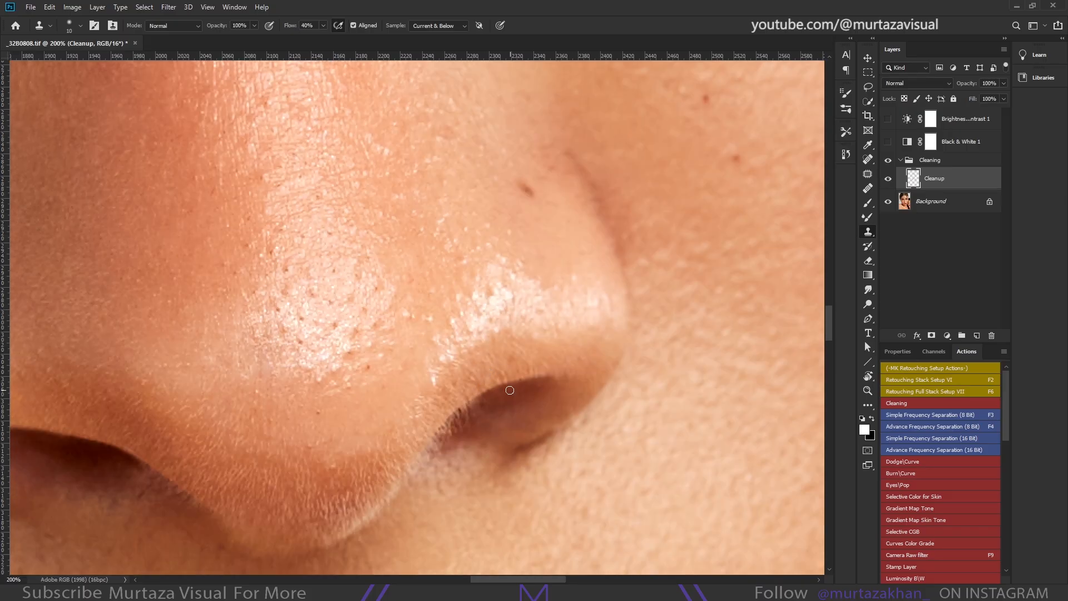
scroll(493, 406, "down", 2)
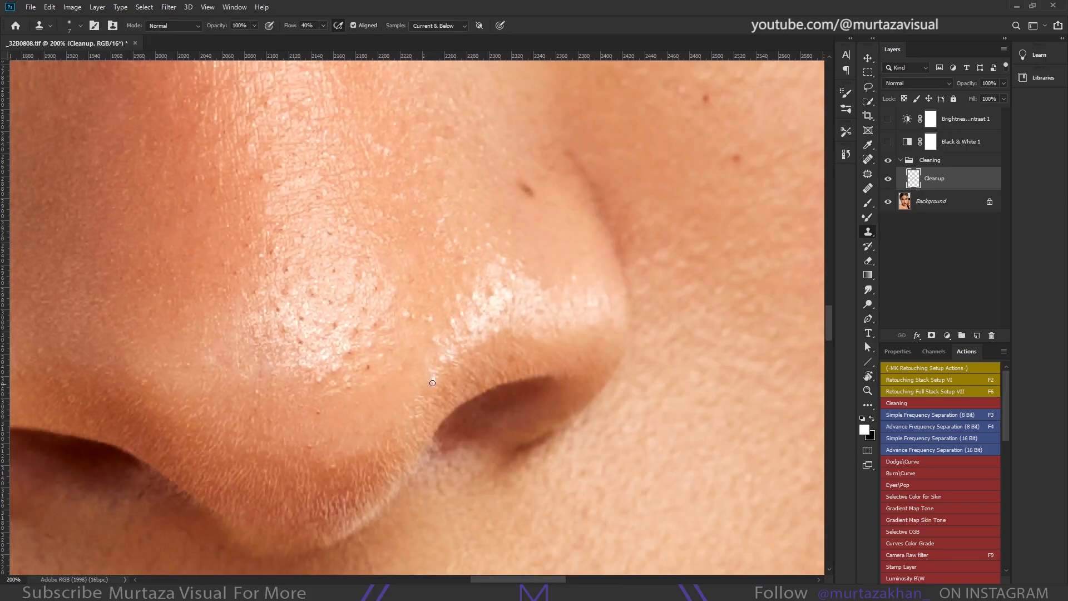
scroll(433, 383, "down", 3)
Heal the skin flaws around the outer corner of the left eye with the Healing Brush, sampling skin beside the lashes
left_click_drag(178, 139, 412, 441)
left_click_drag(412, 442, 439, 441)
left_click_drag(312, 239, 367, 345)
key("j")
left_click_drag(423, 559, 393, 303)
left_click(378, 316, "alt")
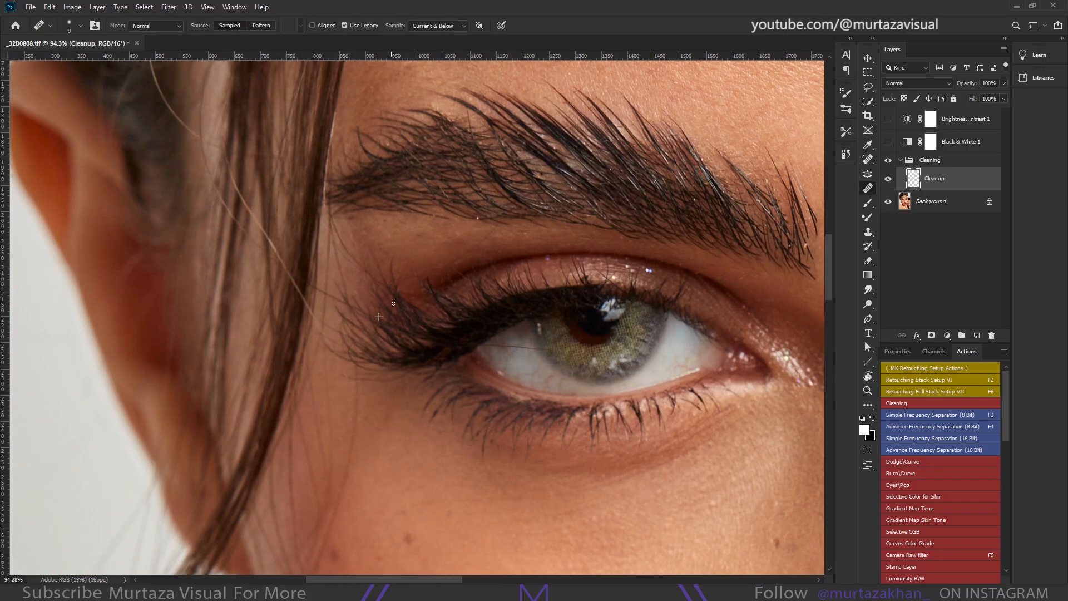
scroll(394, 303, "down", 3)
left_click_drag(555, 377, 322, 366)
left_click_drag(487, 349, 445, 349)
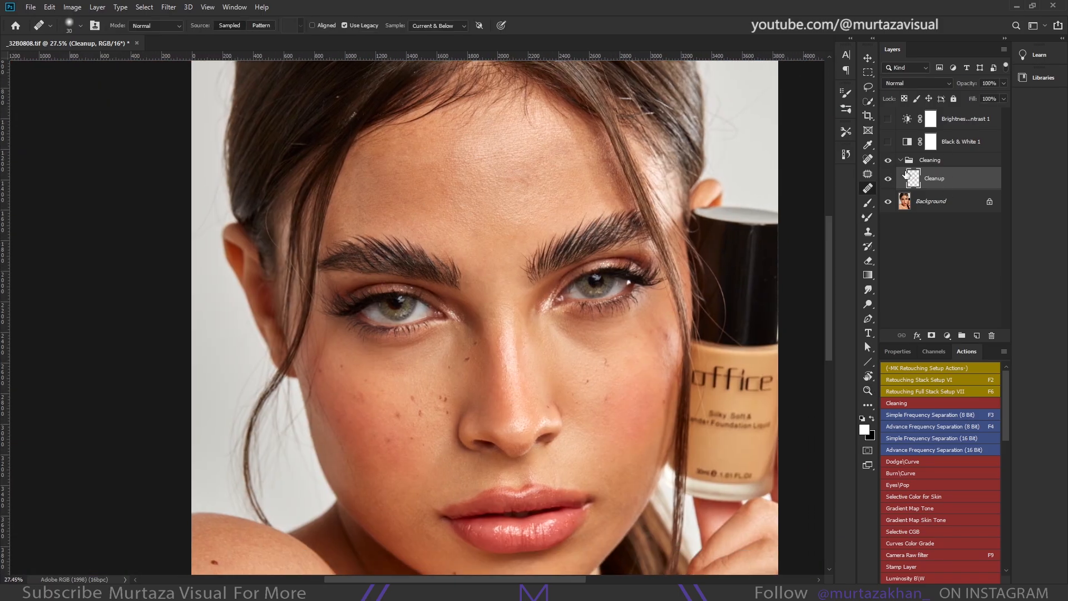
Even out the forehead's tones by painting on the Dodge and Burn layer masks with a soft brush at 2% flow
scroll(987, 463, "down", 5)
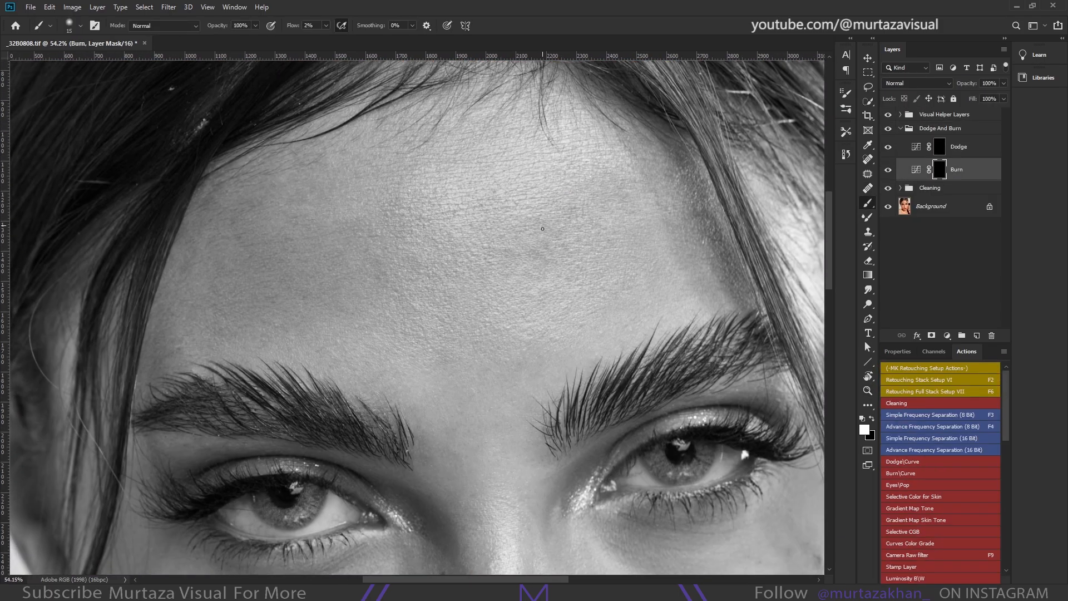
key("alt+bracketright")
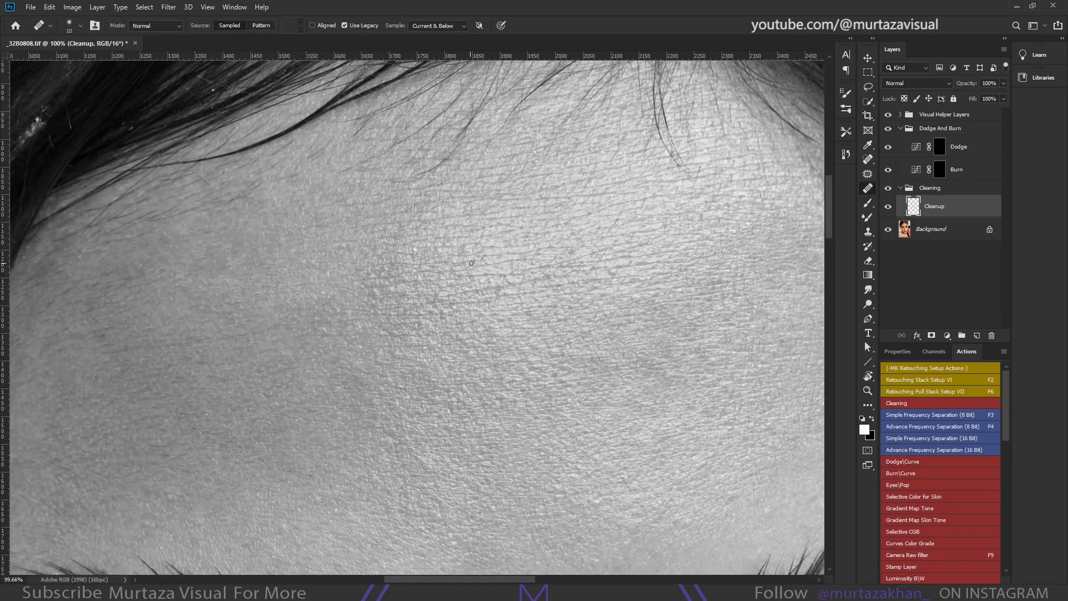
left_click(939, 146)
key("b")
mouse_move(326, 288)
left_mouse_down()
mouse_move(66, 300)
mouse_move(83, 256)
mouse_move(76, 232)
left_mouse_up()
key("alt+bracketleft")
key("alt+bracketright")
Expand the Visual Helper Layers group and keep smoothing the forehead's light and dark patches on the Dodge and Burn masks
left_click(899, 115)
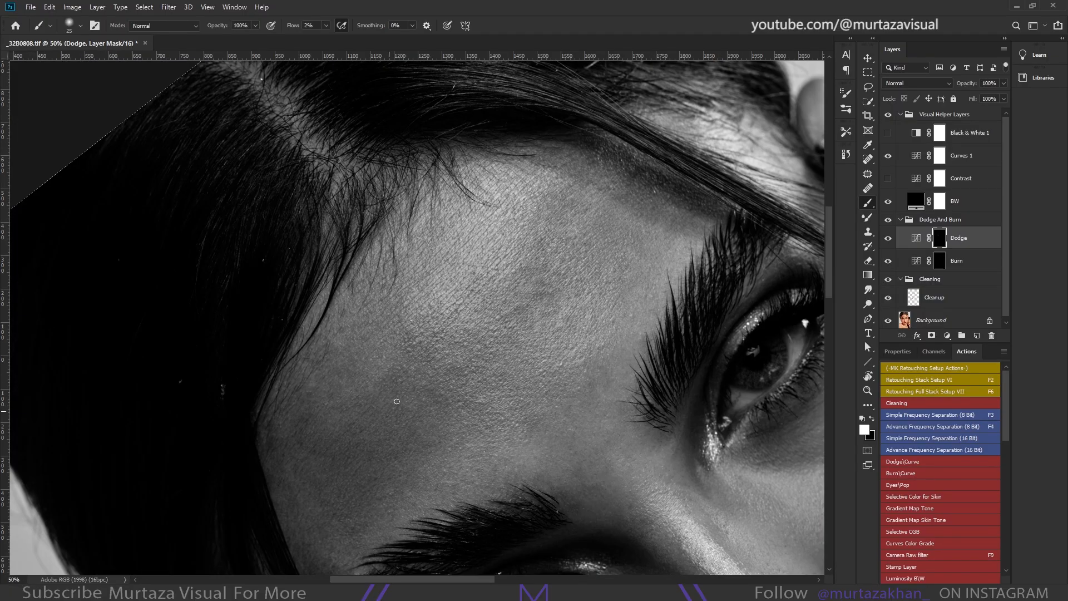
key("alt+bracketleft")
key("alt+bracketright")
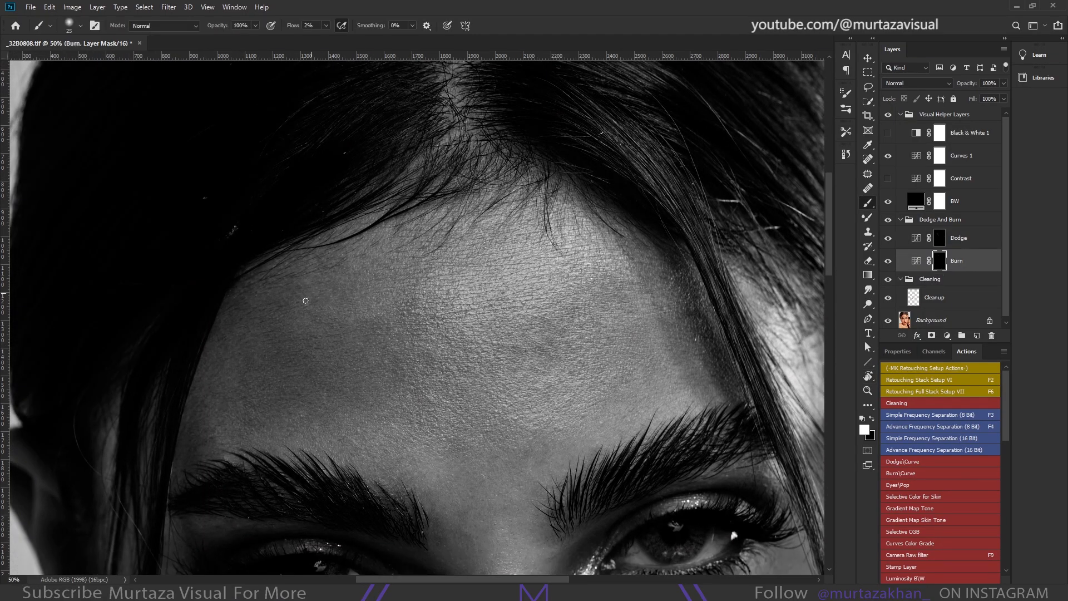
key("ctrl+comma")
key("ctrl+comma")
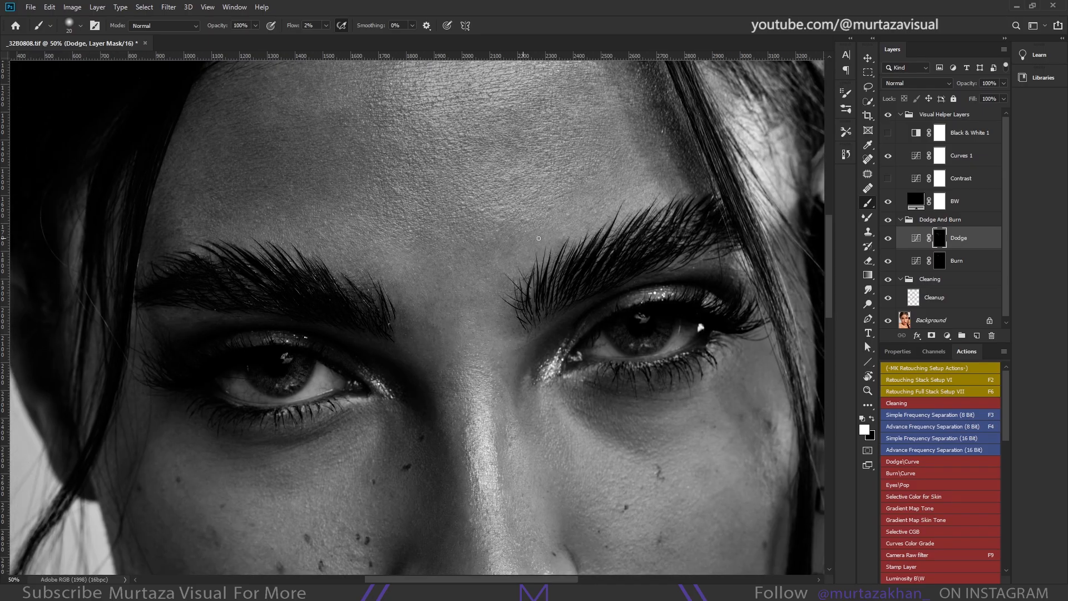
Dodge and burn the area between the eyebrows and the cheeks, lowering the brush flow to 1%
key("alt+bracketleft")
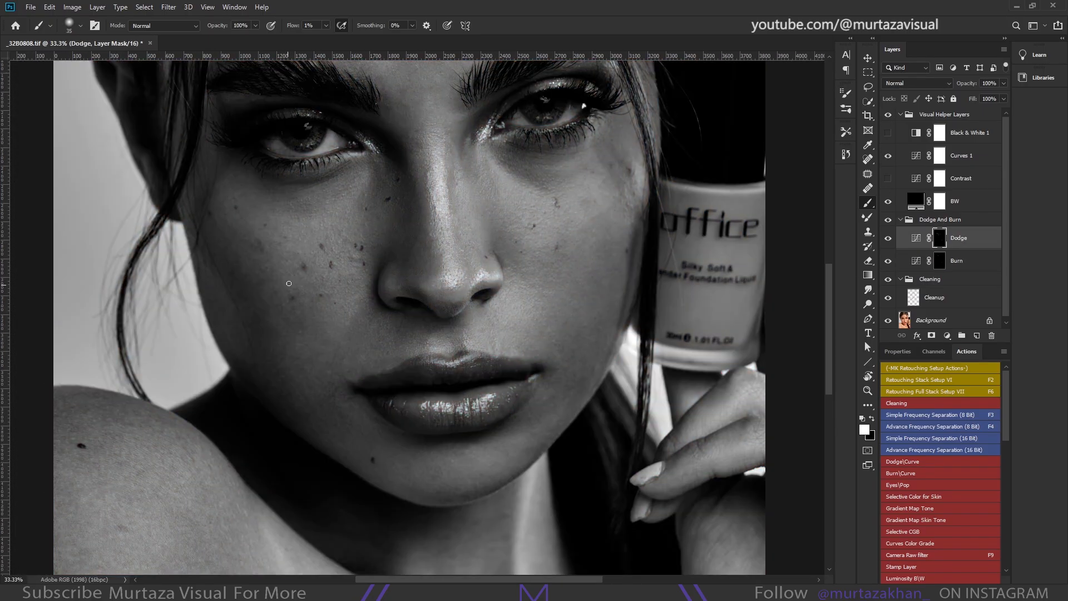
key("alt+bracketleft")
key("alt+bracketright")
key("alt+bracketleft")
key("alt+bracketright")
key("bracketleft")
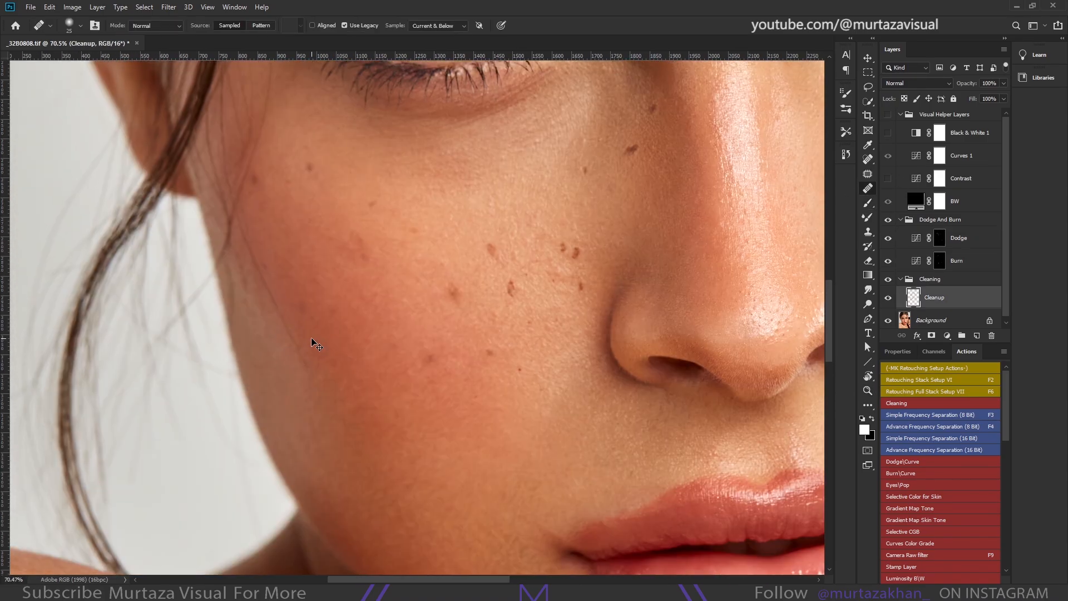
Heal the stray line on the outer left cheek on the Cleanup layer and dodge the cheek's dark patches
left_click_drag(311, 339, 347, 423)
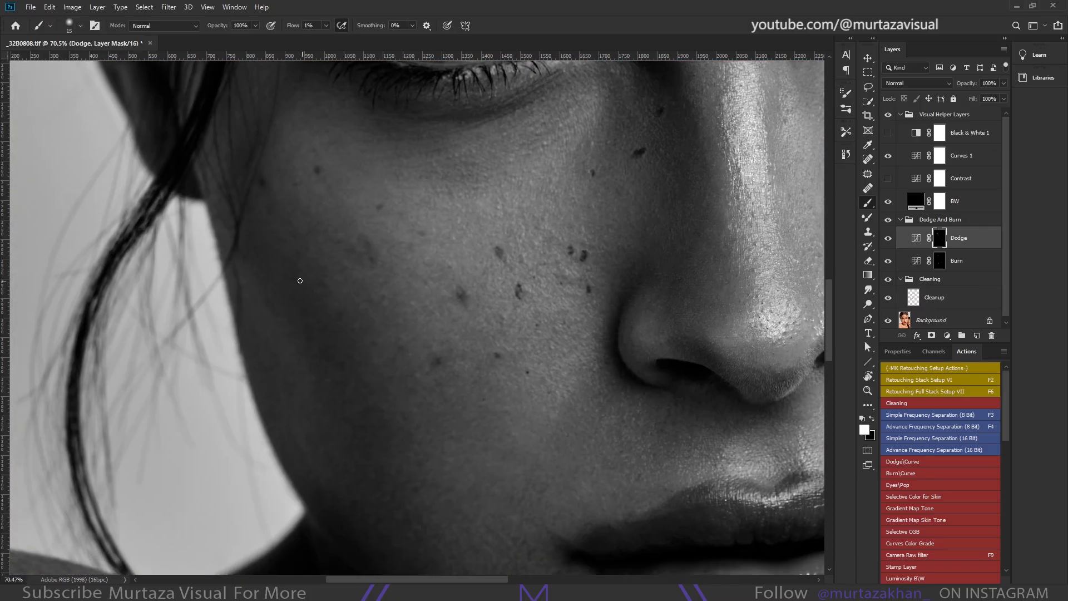
key("ctrl+plus")
key("alt+bracketright")
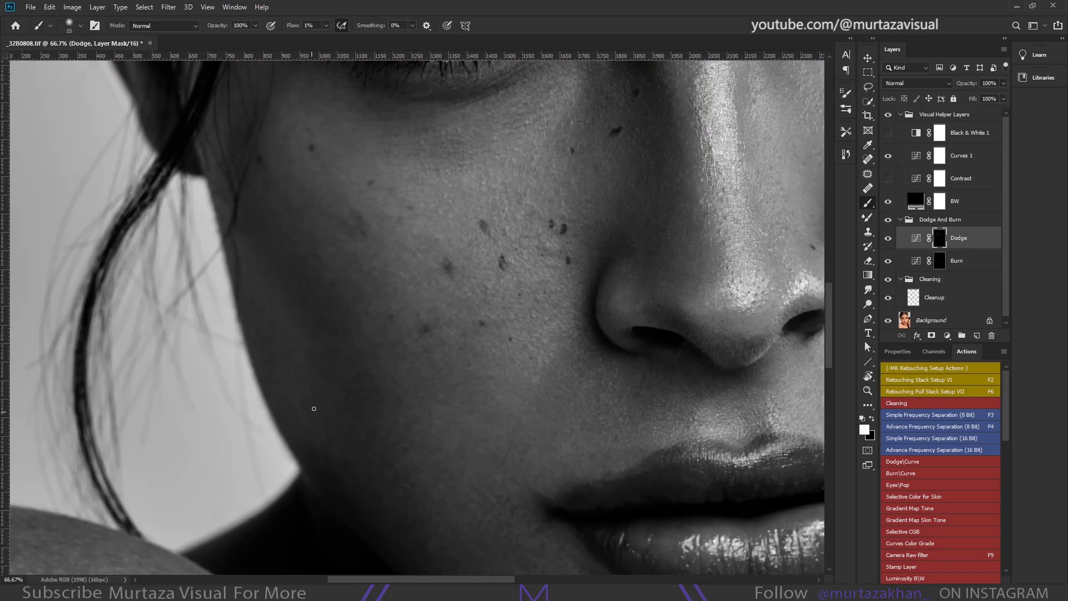
left_click_drag(451, 418, 410, 281)
Dodge and burn the lower left cheek and jawline, checking the result in colour without the visual helper layers
key("alt+bracketleft")
key("bracketright")
left_click(888, 114)
left_click(888, 114)
key("alt+bracketright")
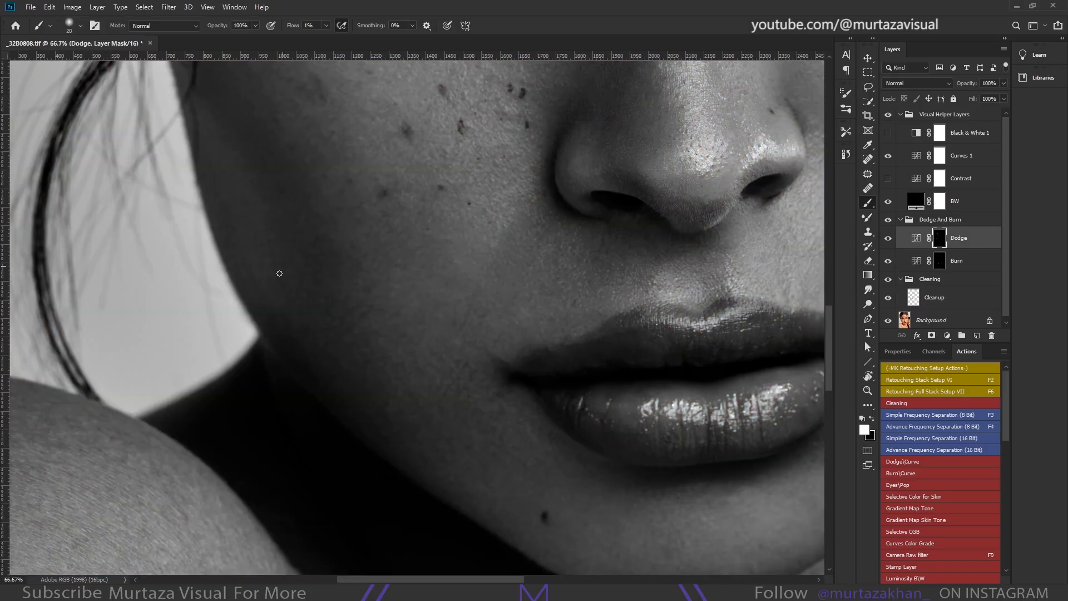
key("alt+bracketright")
left_click_drag(333, 234, 326, 264)
key("alt+bracketleft")
left_click_drag(383, 323, 360, 258)
key("alt+bracketright")
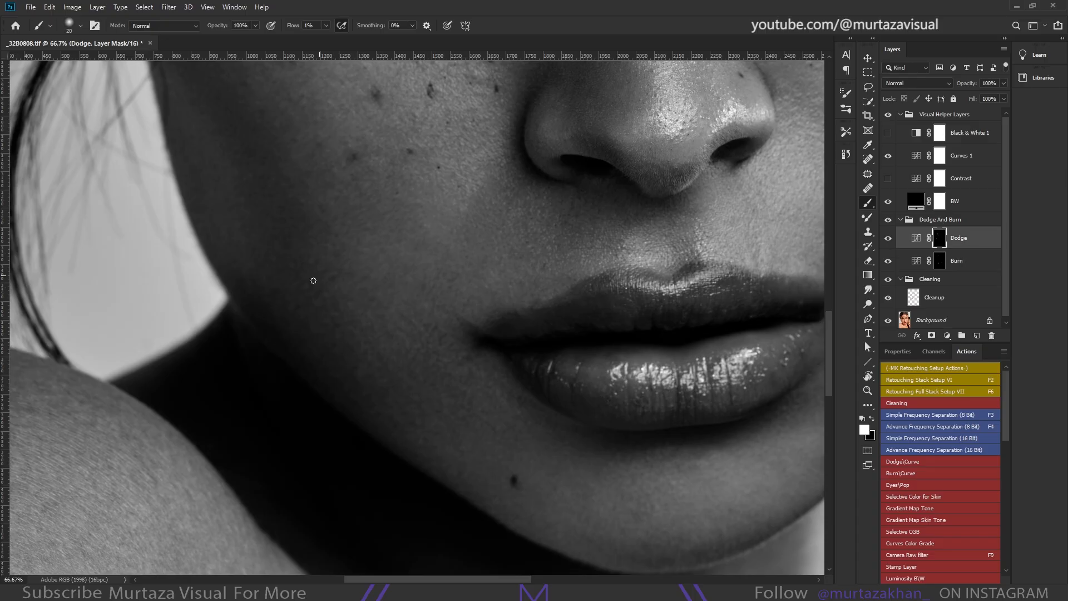
Refine the left cheek and jaw shading in colour on the Dodge and Burn masks with varied brush sizes, and restore the helper layers
left_click(888, 114)
key("bracketright")
key("bracketright")
key("bracketright")
key("bracketright")
key("alt+bracketleft")
key("bracketleft")
key("bracketleft")
key("bracketleft")
key("bracketleft")
key("bracketleft")
key("alt+bracketright")
left_click(888, 114)
Try adjusting the curve of the Contrast helper layer and undo the changes
left_click(961, 155)
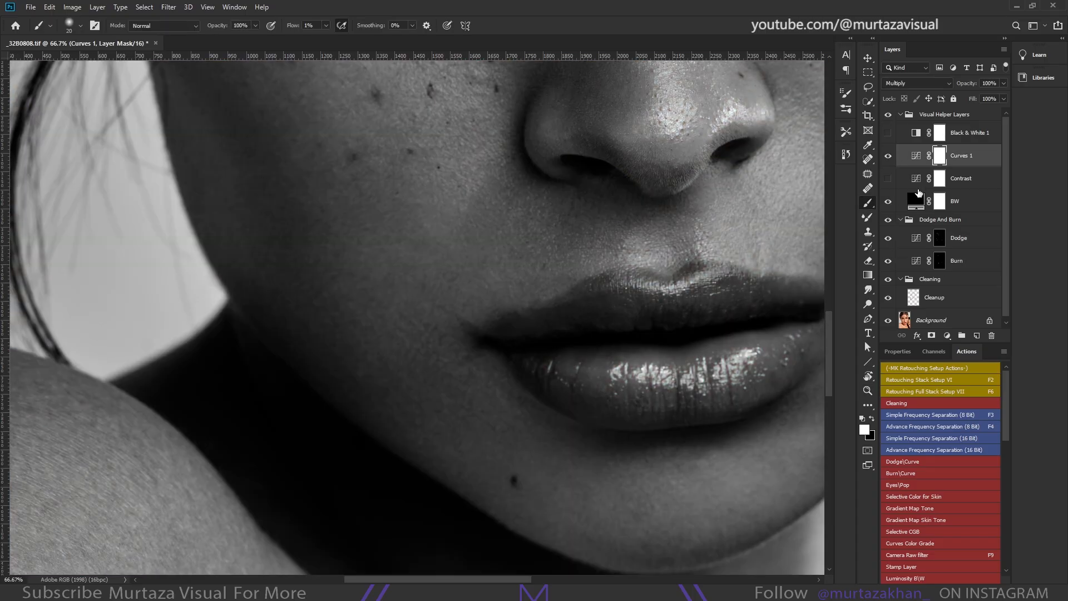
left_click_drag(389, 334, 348, 309)
double_click(916, 178)
mouse_move(924, 482)
left_mouse_down()
mouse_move(924, 467)
mouse_move(940, 482)
mouse_move(929, 472)
left_mouse_up()
mouse_move(966, 435)
left_mouse_down()
mouse_move(967, 452)
mouse_move(976, 439)
left_mouse_up()
key("ctrl+z")
key("ctrl+z")
Lighten the dark patches on the left cheek and around the mouth on the Dodge mask
left_click(939, 237)
left_click_drag(283, 201, 305, 252)
key("ctrl+minus")
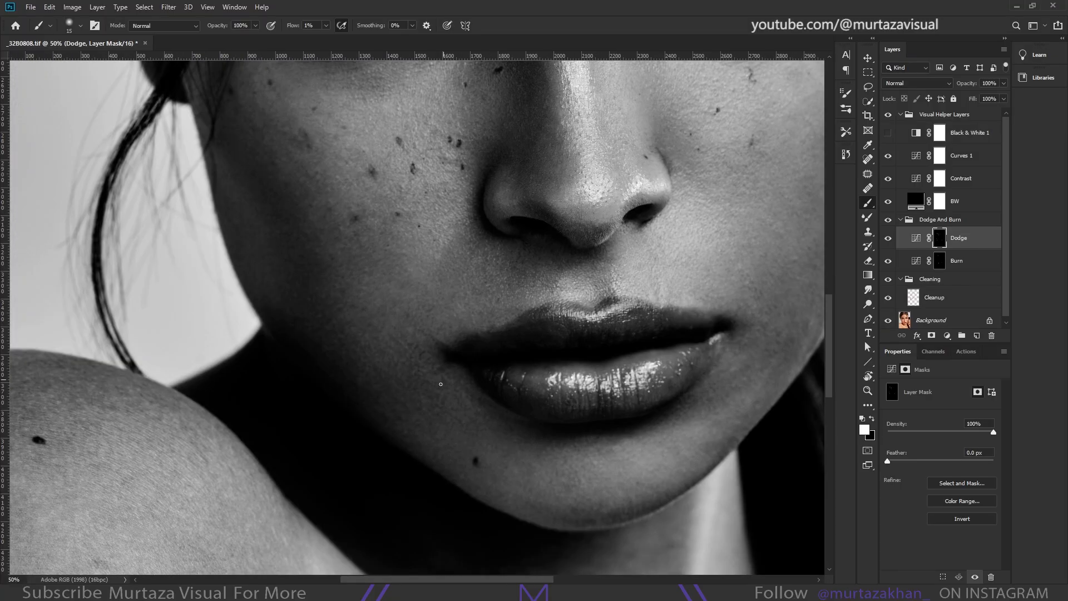
key("ctrl+plus")
left_click_drag(379, 197, 455, 307)
Select the Burn mask and hide the Contrast and Curves 1 helper layers to burn the face's bright patches
scroll(456, 307, "down", 8)
left_click(939, 261)
left_click(887, 178)
left_click(888, 155)
left_click_drag(495, 89, 563, 293)
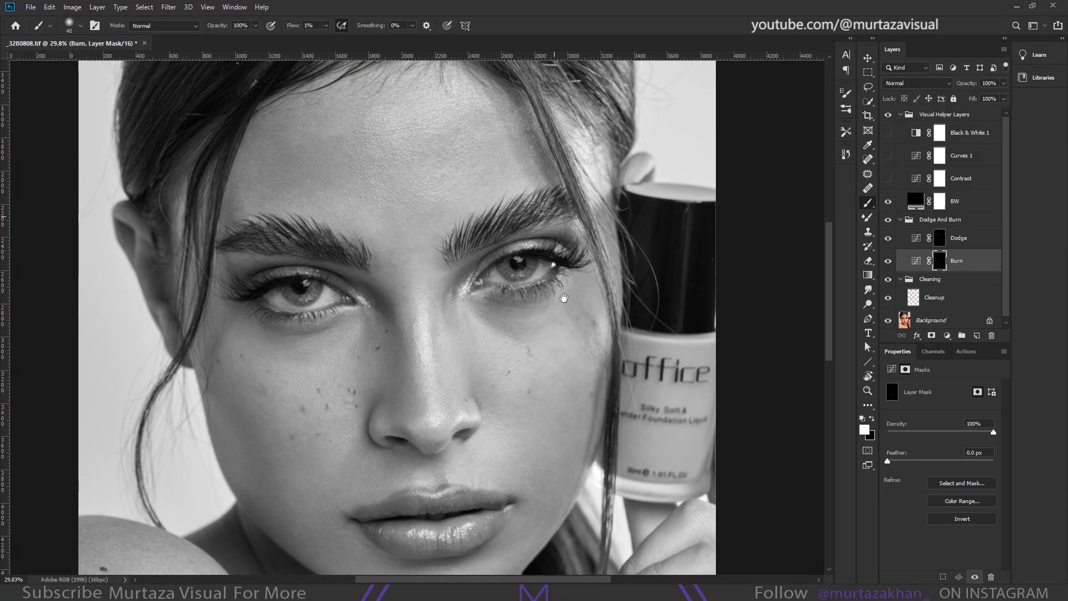
Show Curves 1 again, compare the portrait with and without the Dodge And Burn group, and save the document
key("ctrl+minus")
left_click(887, 155)
left_click(888, 219)
left_click(888, 219)
key("alt+bracketright")
key("ctrl+s")
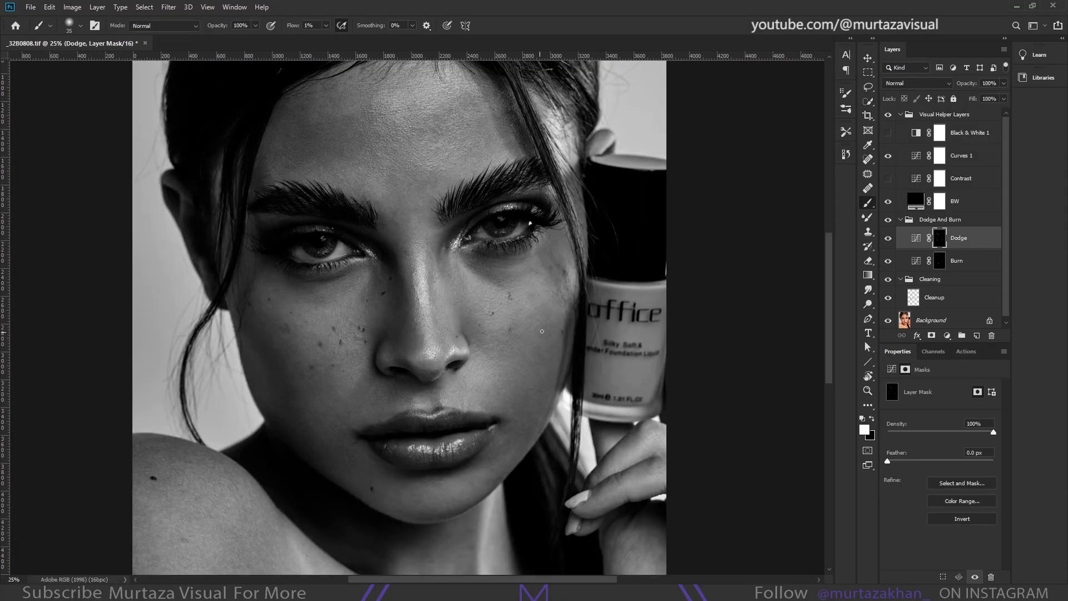
Balance the right cheek's tones on the Dodge and Burn masks, comparing the view with and without the BW helper layer
key("alt+bracketleft")
key("alt+bracketright")
left_click(888, 202)
left_click(888, 201)
key("ctrl+plus")
key("bracketleft")
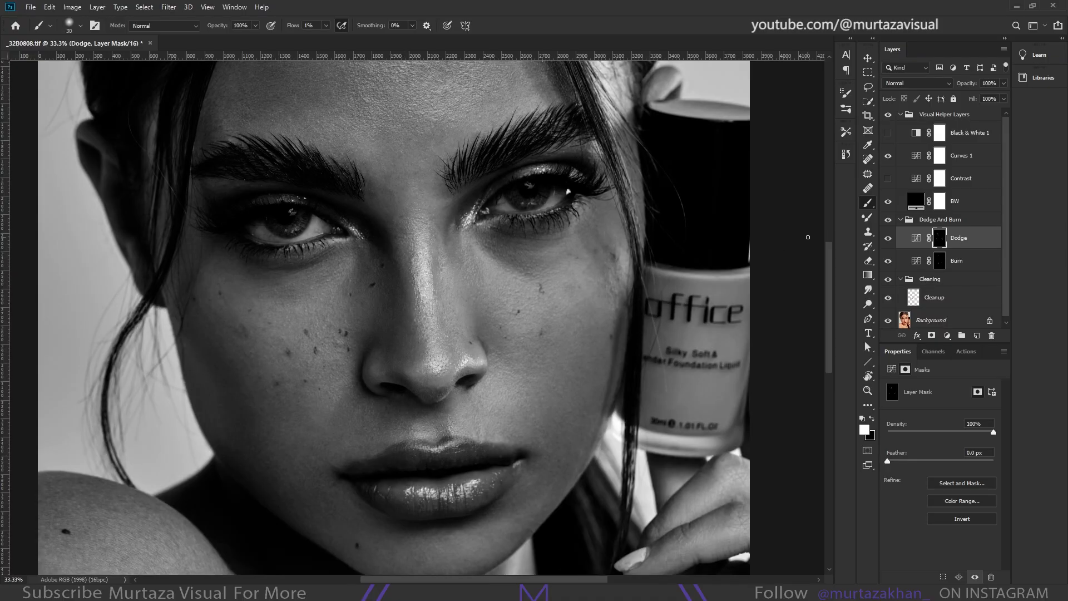
Hide the Visual Helper Layers group and refine the face's highlights and shadows in colour, alternating between the Dodge and Burn masks
left_click(888, 114)
key("alt+bracketleft")
key("alt+bracketright")
key("alt+bracketleft")
key("alt+bracketright")
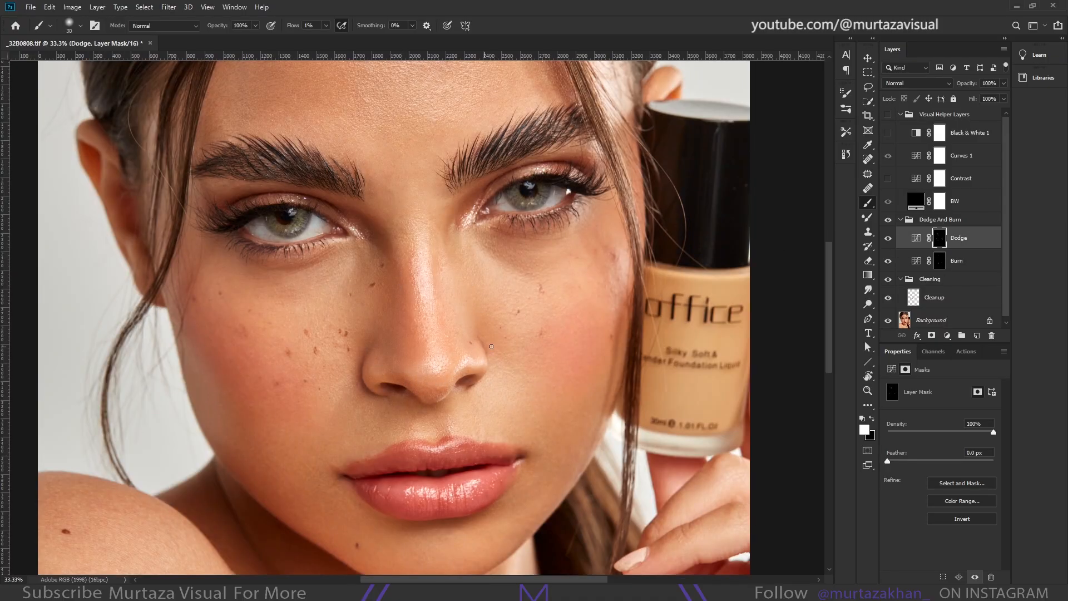
key("alt+bracketleft")
key("ctrl+comma")
key("alt+bracketright")
left_click_drag(298, 498, 367, 453)
Add a Darken curves layer to the Visual Helper Layers group and compare the portrait with and without the group
left_click(966, 351)
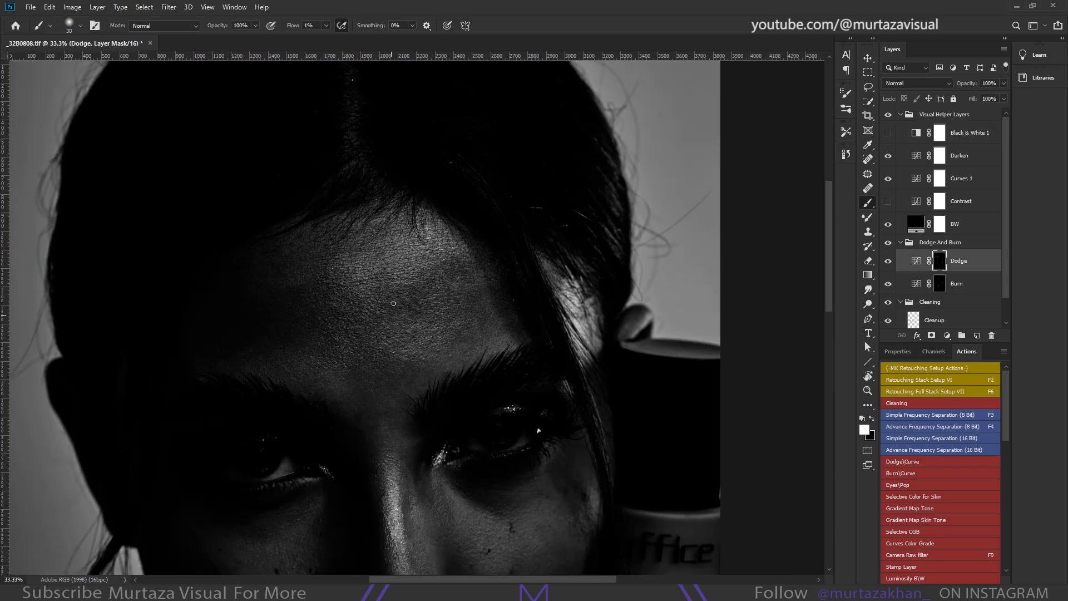
left_click(888, 116)
left_click(888, 115)
Reduce the brush size to 25 and even out the forehead tones near the hairline on the Dodge and Burn masks
key("bracketleft")
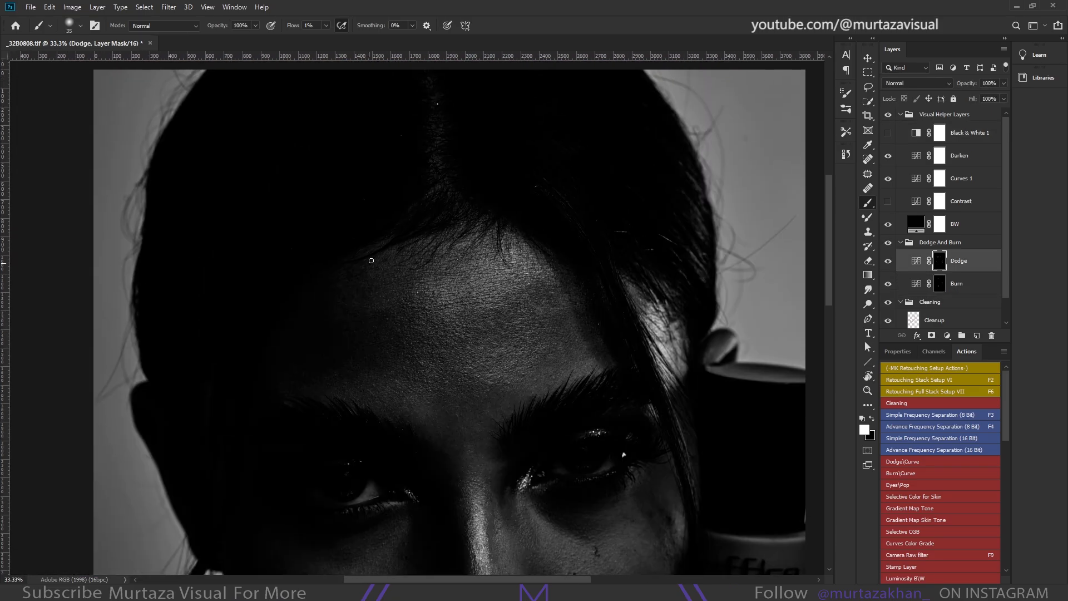
left_click_drag(347, 282, 378, 233)
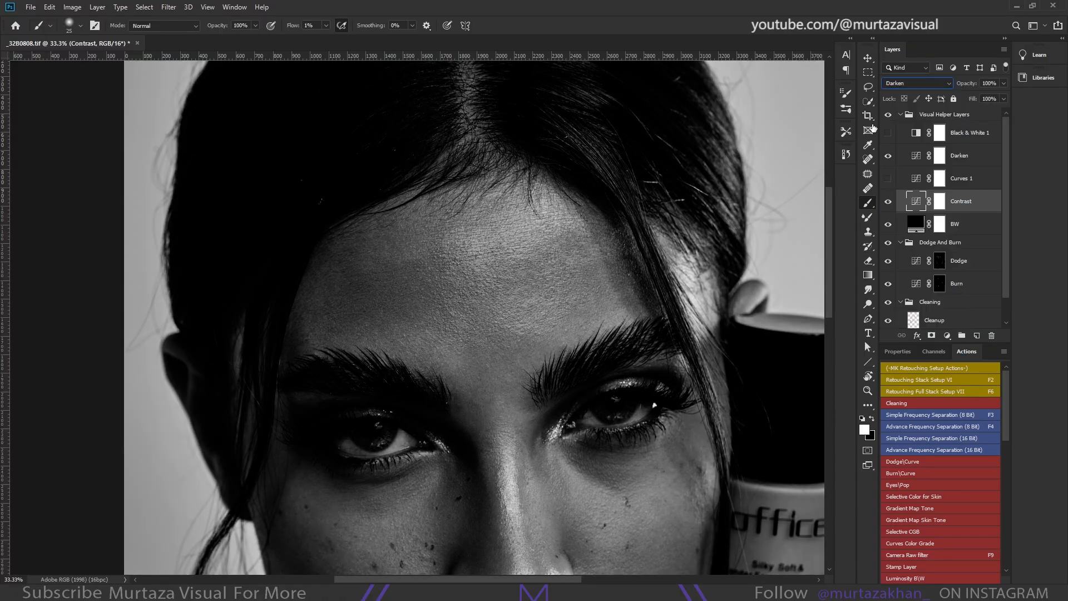
key("alt+bracketleft")
key("alt+bracketright")
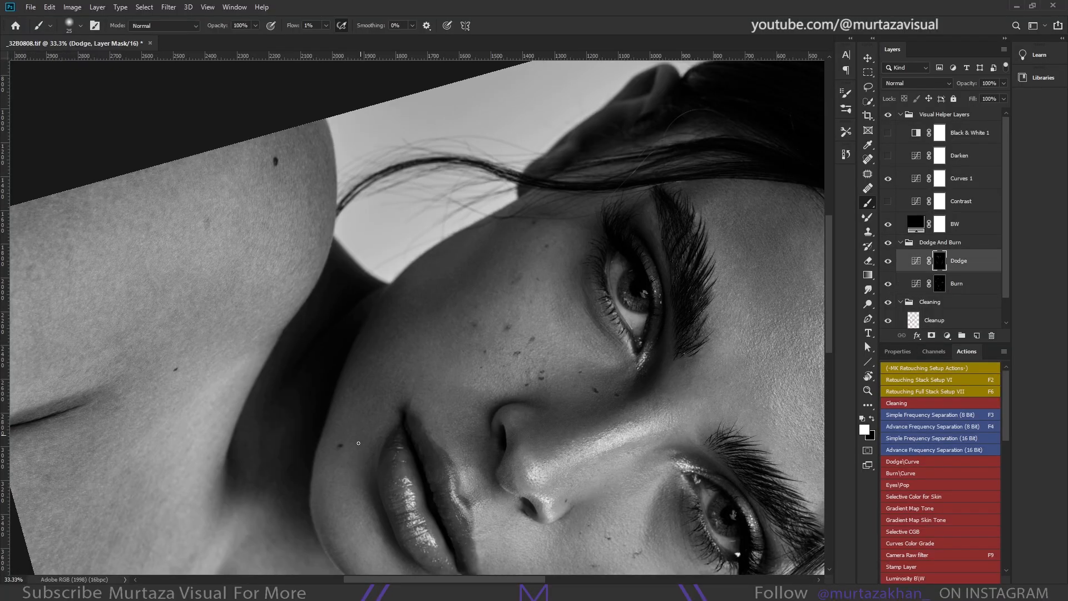
Balance the cheek and jaw tones with the view rotated, moving from the Dodge mask to the Burn mask with a larger brush
key("r")
left_click_drag(387, 360, 461, 289)
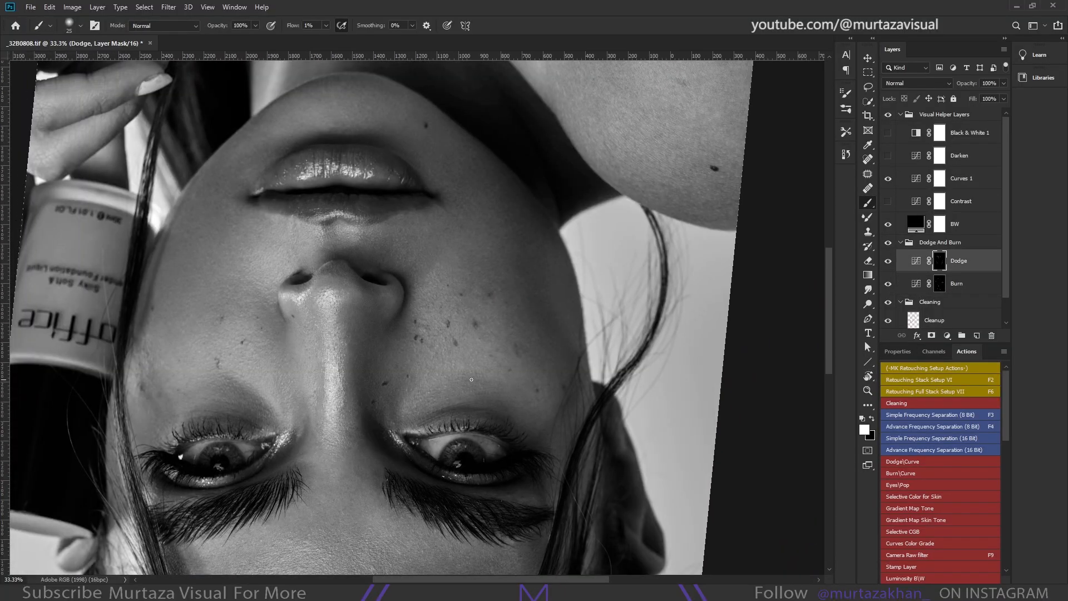
mouse_move(463, 237)
left_mouse_down()
mouse_move(428, 296)
mouse_move(489, 374)
mouse_move(605, 324)
left_mouse_up()
left_click(957, 284)
key("bracketright")
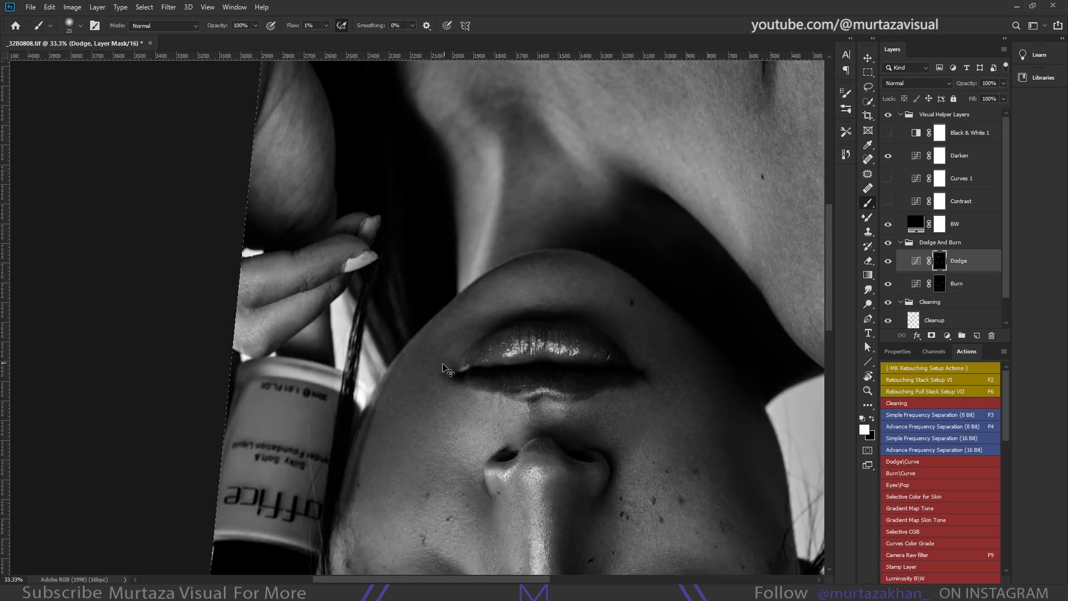
Refine the tones around the mouth and chin on the Burn and Dodge masks under the Darken and BW helper layers
key("alt+bracketleft")
key("alt+bracketright")
mouse_move(442, 365)
left_mouse_down()
mouse_move(424, 187)
mouse_move(381, 104)
left_mouse_up()
left_click_drag(628, 517, 556, 372)
key("bracketright")
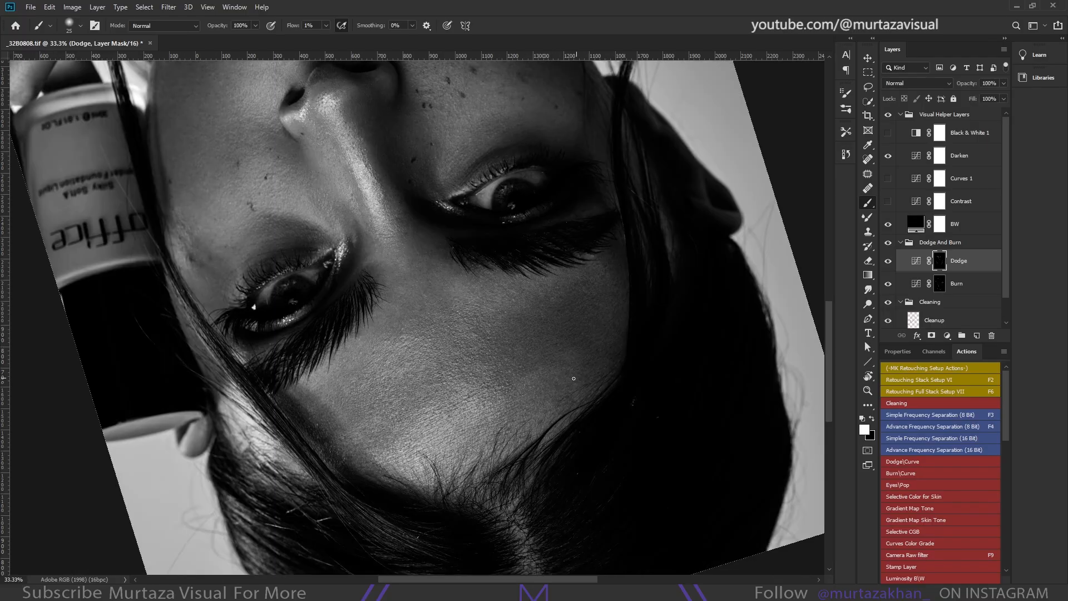
Smooth the shaded forehead area above the eyebrow, alternating the Burn and Dodge masks with a smaller brush at 2% flow
key("alt+bracketleft")
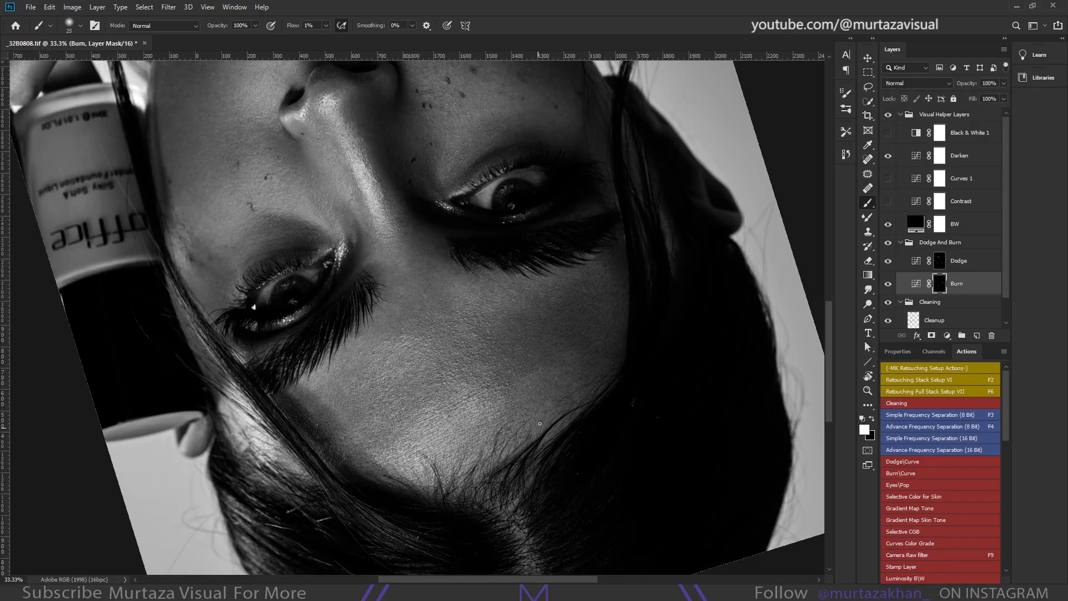
key("alt+bracketright")
key("alt+bracketleft")
key("alt+bracketright")
key("ctrl+plus")
left_click_drag(525, 327, 501, 384)
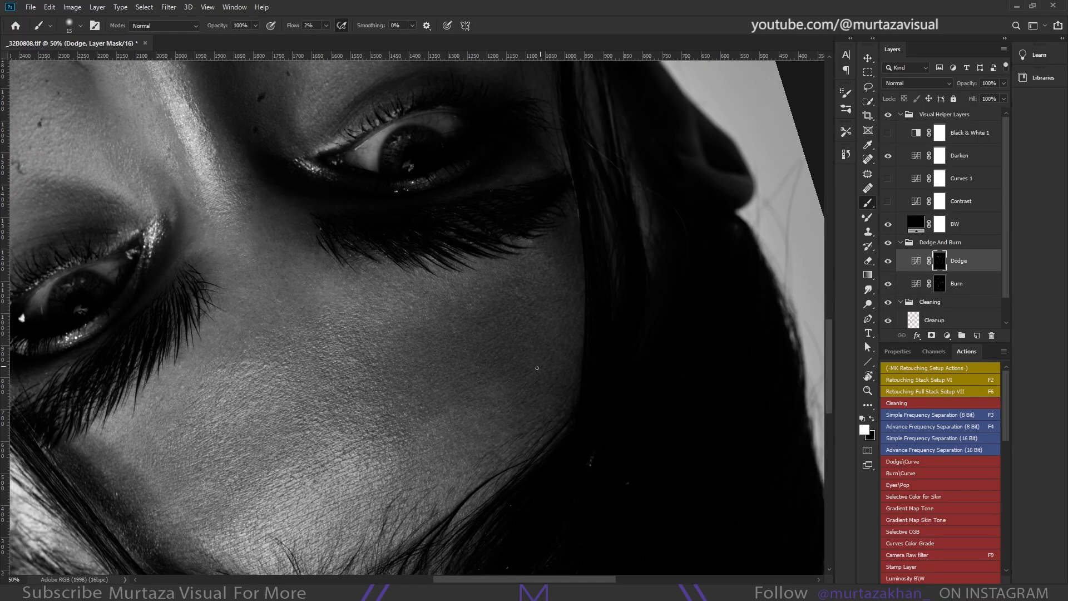
left_click_drag(336, 420, 413, 445)
key("bracketleft")
key("bracketleft")
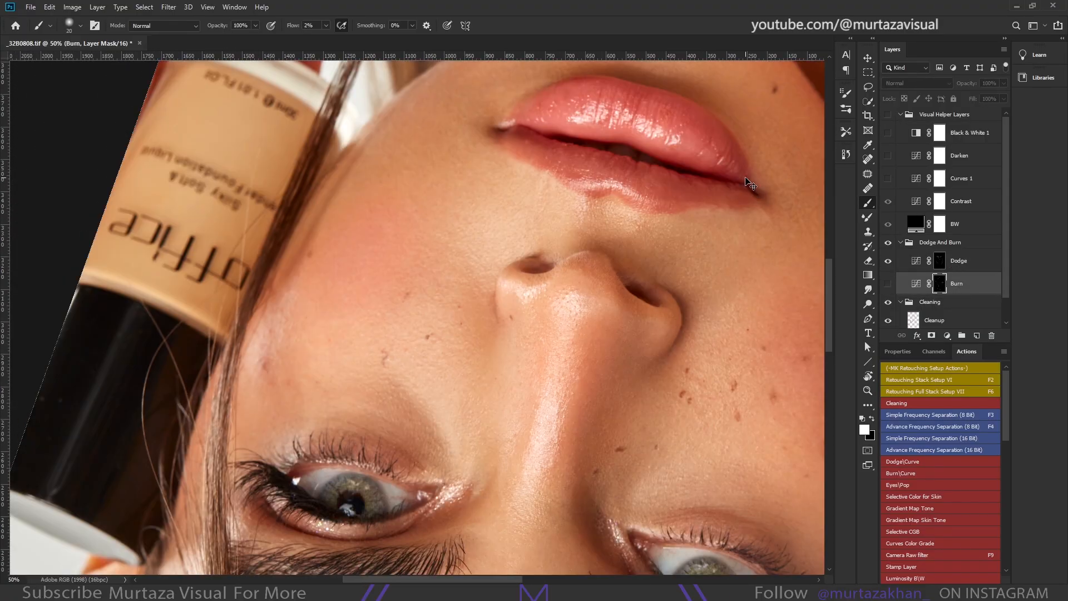
Set the brush flow to 2% and dodge the shaded cheek patches under the Contrast and BW helper layers
left_click(889, 134)
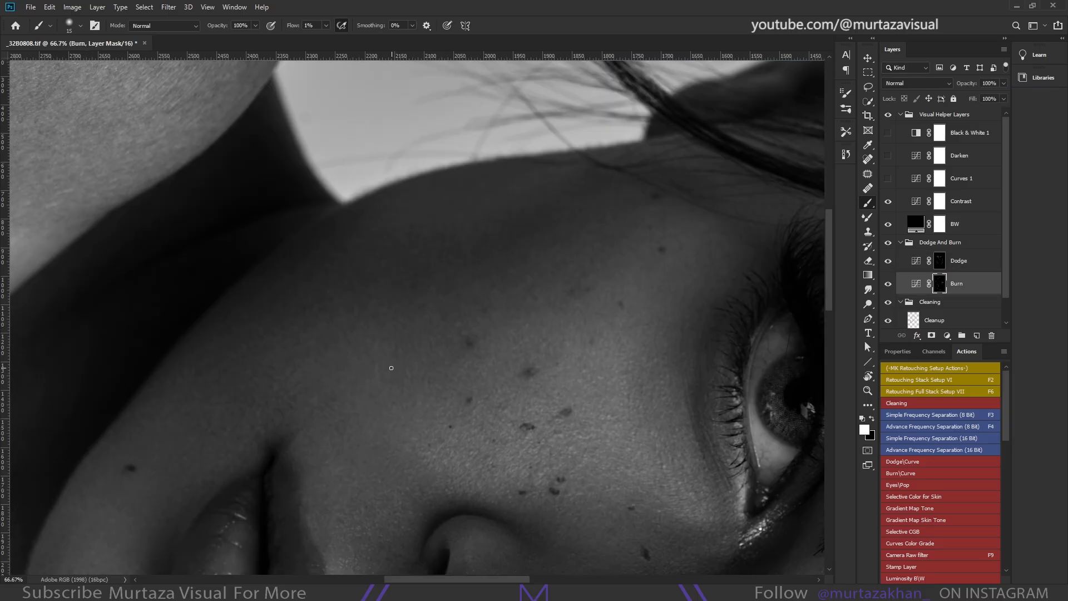
key("shift+2")
key("shift+0")
key("shift+2")
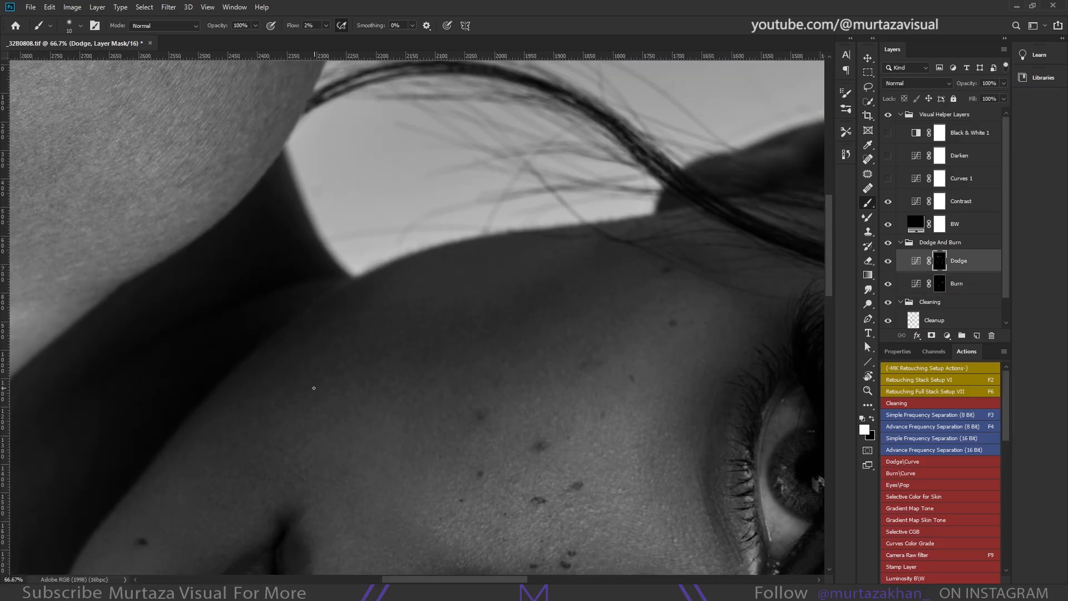
key("bracketright")
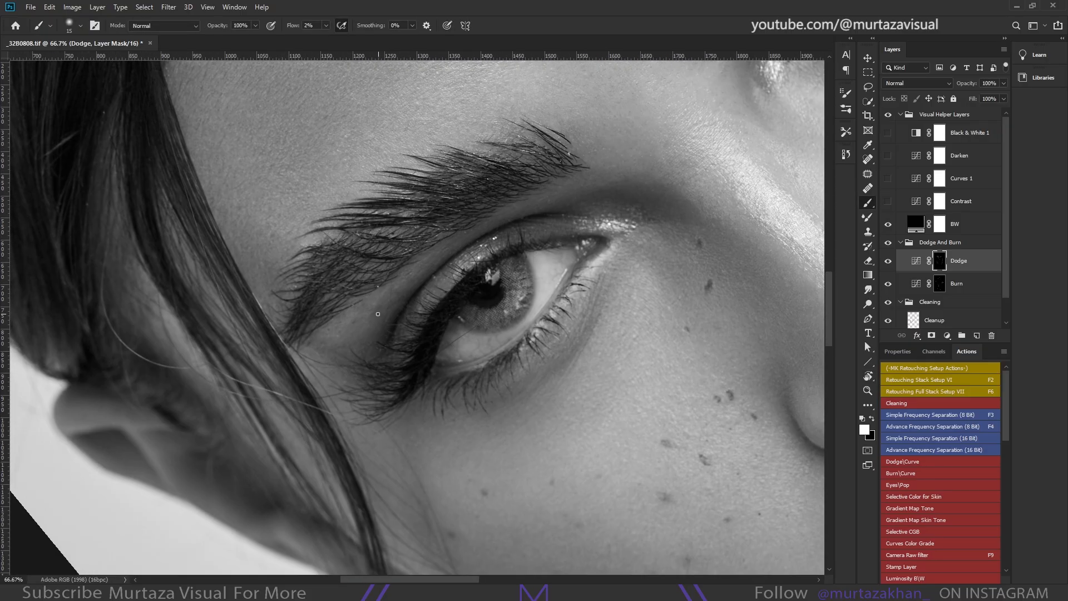
Even out the skin around the eye and between the eyebrows, resetting the canvas rotation for the close-up work
key("alt+bracketleft")
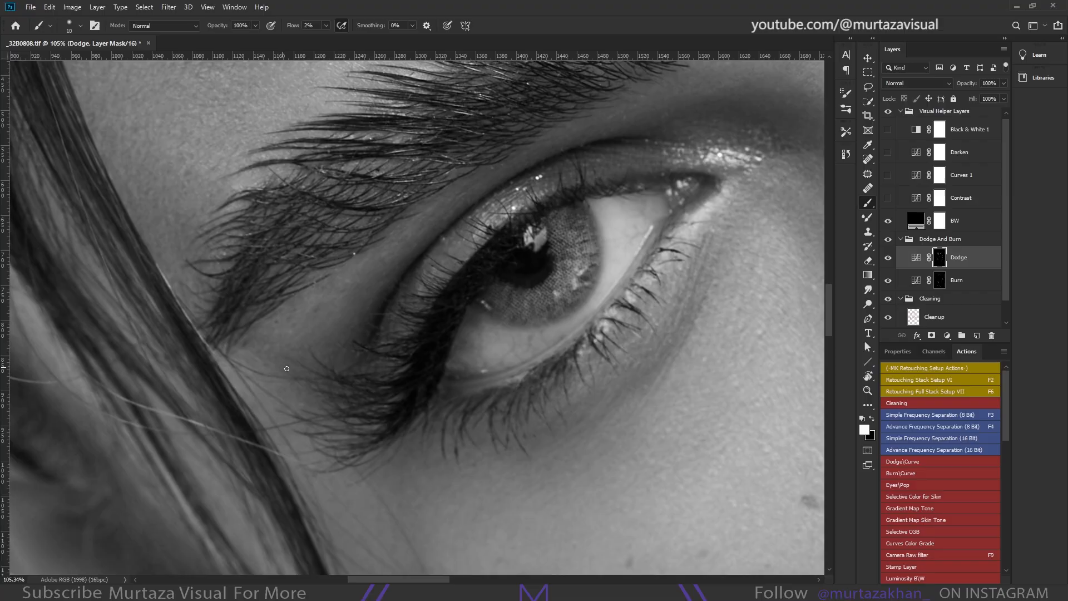
key("r")
key("Escape")
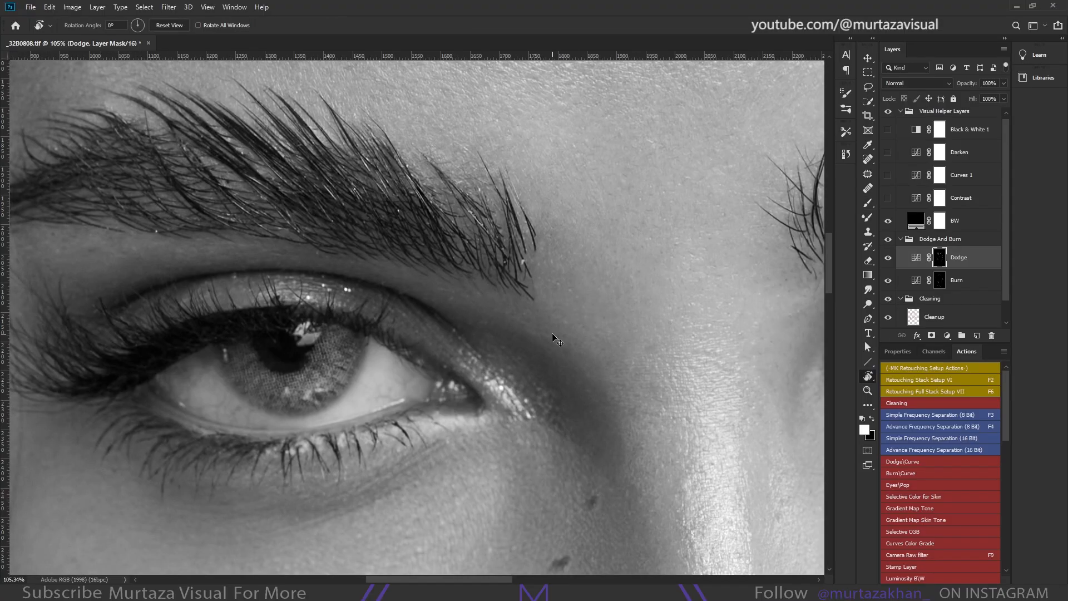
key("b")
key("ctrl+minus")
key("ctrl+plus")
left_click_drag(551, 254, 539, 351)
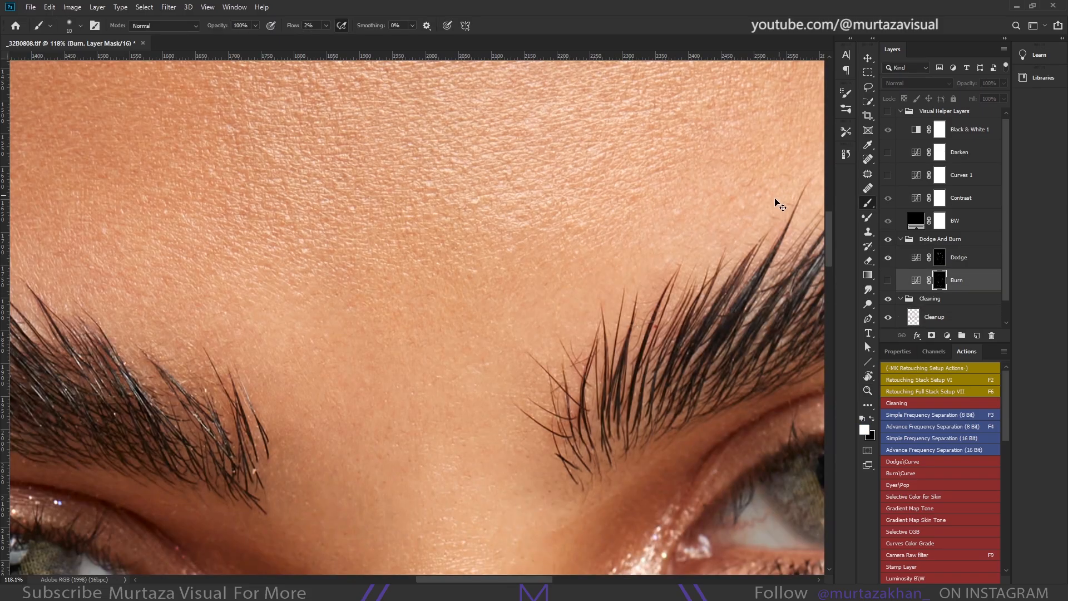
Refine the tones from the nose bridge to the temple, alternating between the Burn and Dodge masks
key("alt+bracketleft")
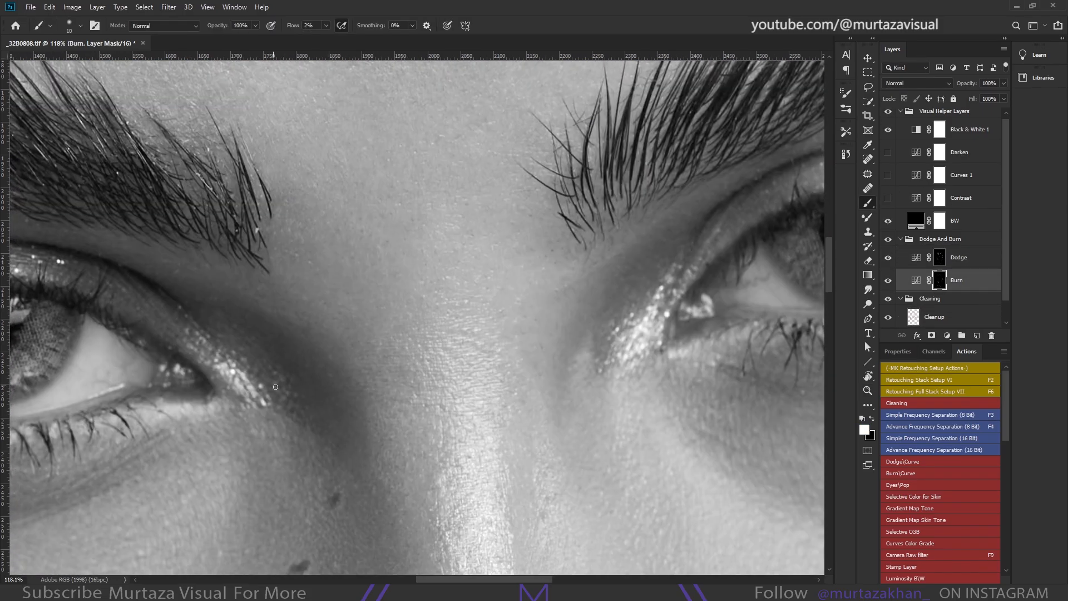
key("alt+bracketright")
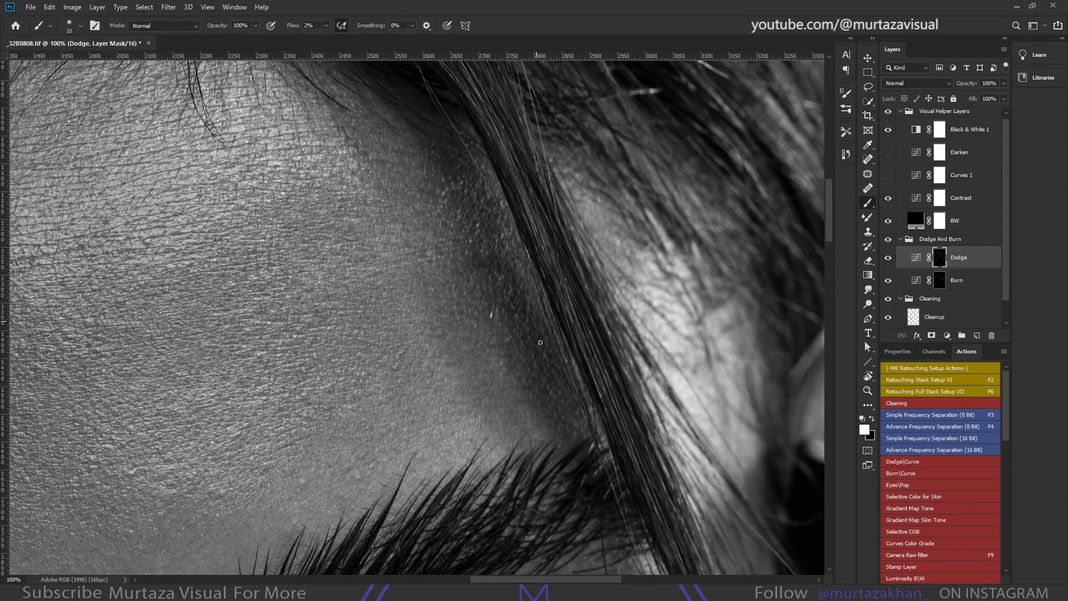
key("alt+bracketleft")
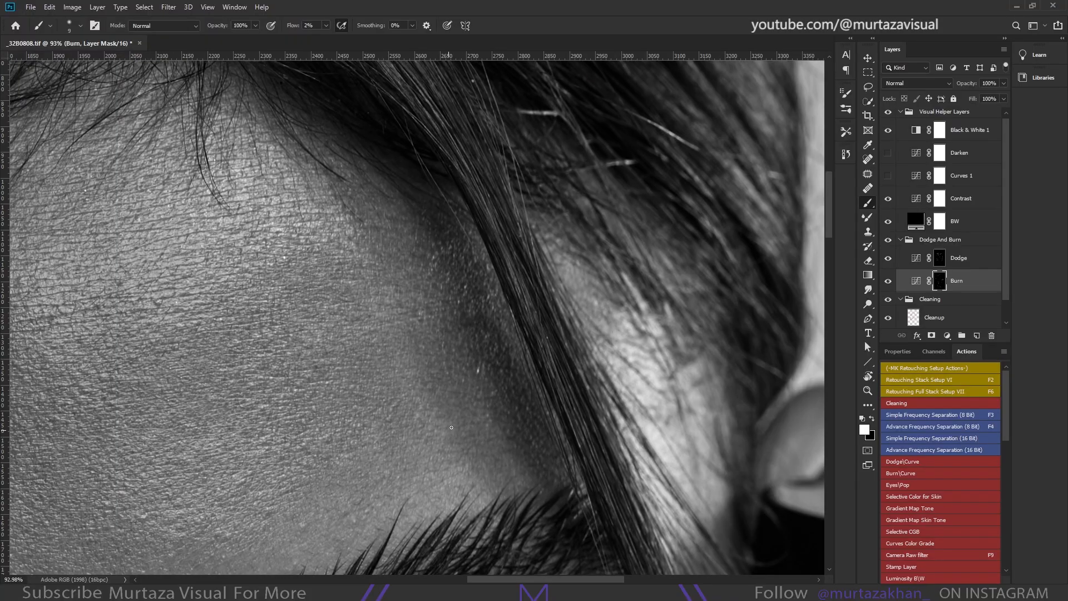
key("alt+bracketright")
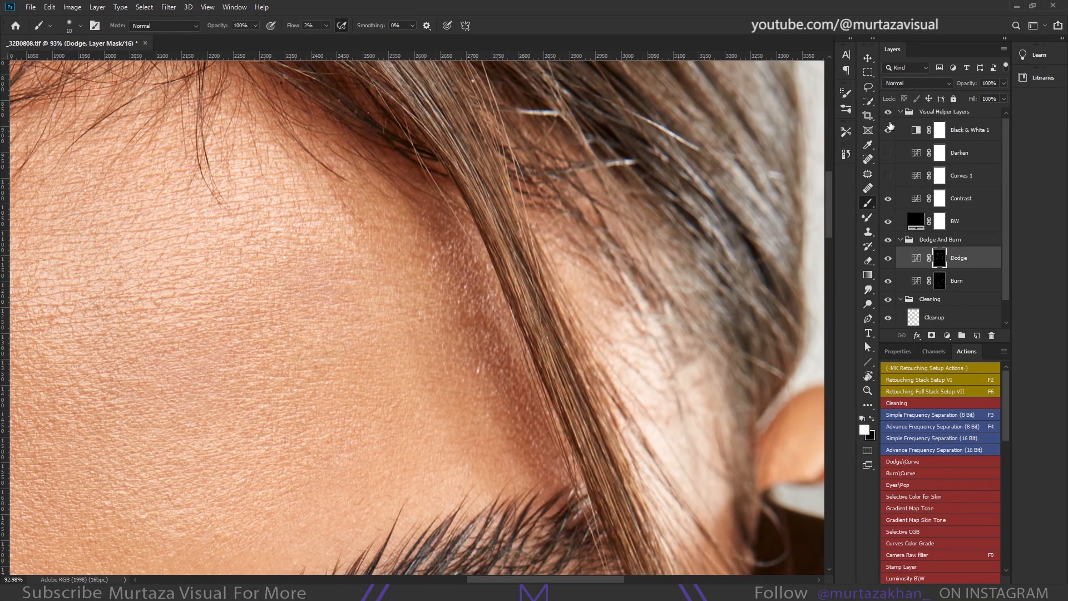
Replace the Black & White 1 and Contrast helpers with Curves 1 and balance the temple on the Dodge and Burn masks
left_click(888, 129)
left_click(888, 198)
mouse_move(466, 281)
left_mouse_down()
mouse_move(527, 478)
mouse_move(751, 177)
mouse_move(637, 310)
left_mouse_up()
key("alt+bracketleft")
key("alt+bracketright")
left_click(888, 175)
key("bracketleft")
key("alt+bracketleft")
key("alt+bracketright")
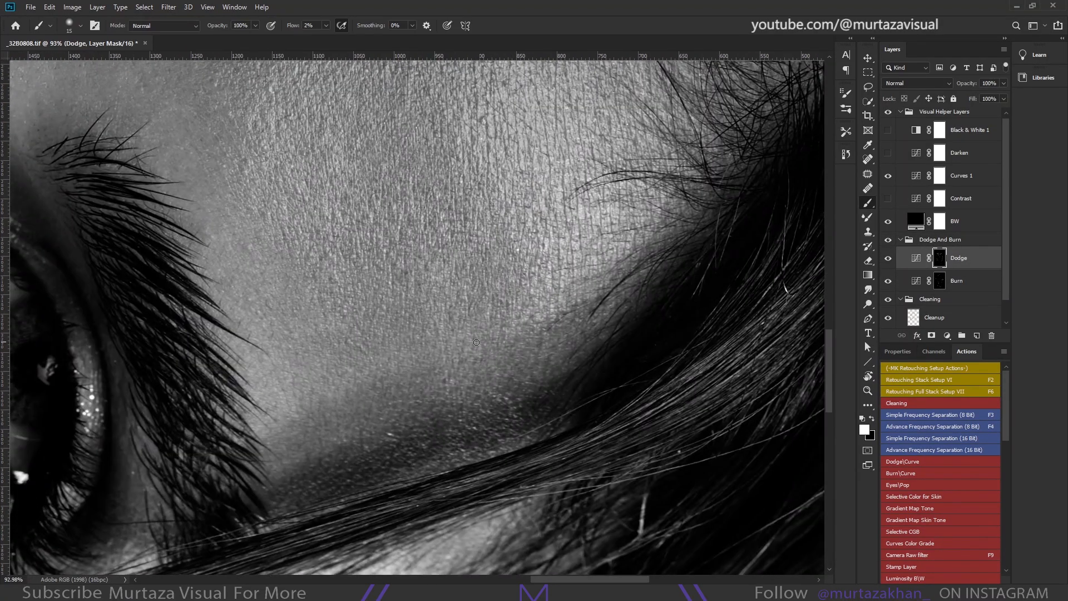
Soften the dark band between the outer eyebrow and the loose hair strand, alternating the Burn and Dodge masks
left_click_drag(314, 492, 168, 511)
key("alt+bracketleft")
key("alt+bracketright")
mouse_move(312, 387)
left_mouse_down()
mouse_move(379, 420)
mouse_move(448, 393)
left_mouse_up()
key("alt+bracketleft")
key("alt+bracketright")
key("alt+bracketleft")
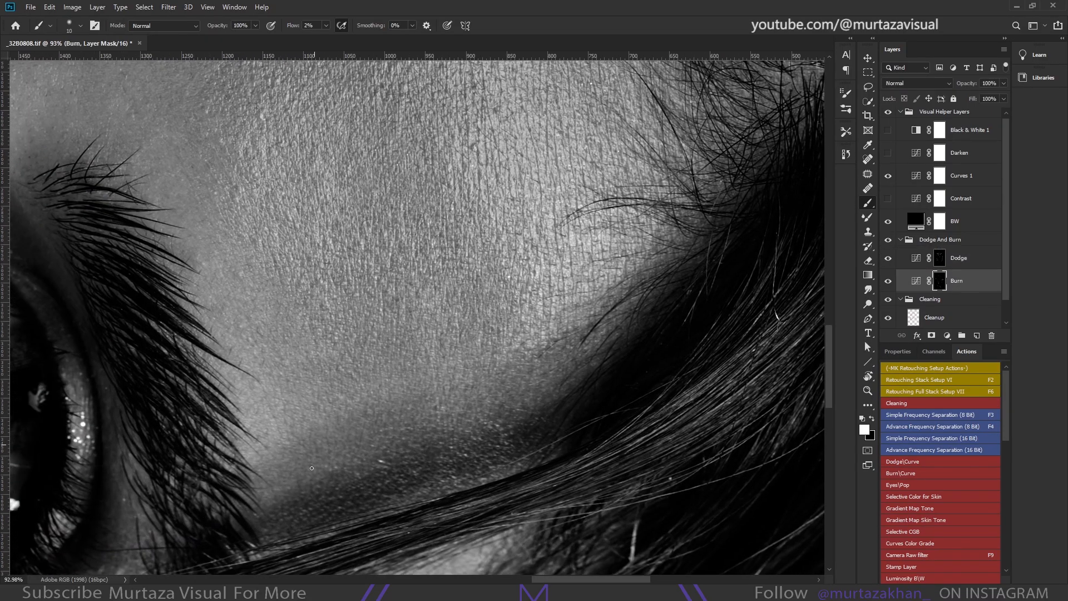
Blend the transition from the temple into the forehead highlight on the Dodge and Burn masks
mouse_move(457, 246)
left_mouse_down()
mouse_move(423, 334)
mouse_move(521, 352)
left_mouse_up()
key("alt+bracketright")
key("alt+bracketleft")
key("bracketright")
key("alt+bracketright")
mouse_move(562, 84)
left_mouse_down()
mouse_move(448, 420)
mouse_move(495, 400)
left_mouse_up()
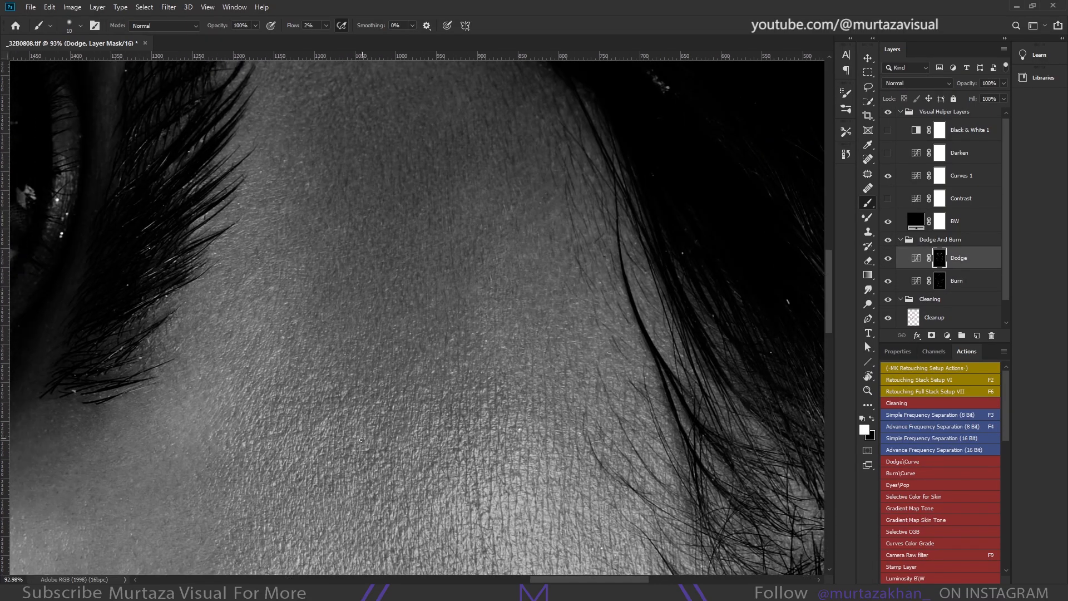
Even out the dark and bright patches on the opposite side of the forehead with alternating Burn and Dodge strokes
left_click_drag(348, 445, 384, 424)
key("alt+bracketleft")
mouse_move(342, 557)
left_mouse_down()
mouse_move(366, 438)
mouse_move(398, 382)
left_mouse_up()
key("alt+bracketright")
left_click_drag(328, 423, 389, 378)
key("alt+bracketleft")
key("alt+bracketright")
left_click_drag(491, 391, 557, 428)
mouse_move(83, 364)
left_mouse_down()
mouse_move(389, 379)
mouse_move(294, 404)
left_mouse_up()
Hide the Visual Helper Layers group and refine the forehead in colour with the Burn mask and a smaller brush
key("alt+bracketleft")
left_click(887, 111)
left_click_drag(509, 468, 515, 424)
key("bracketleft")
left_click_drag(206, 503, 326, 398)
key("alt+bracketright")
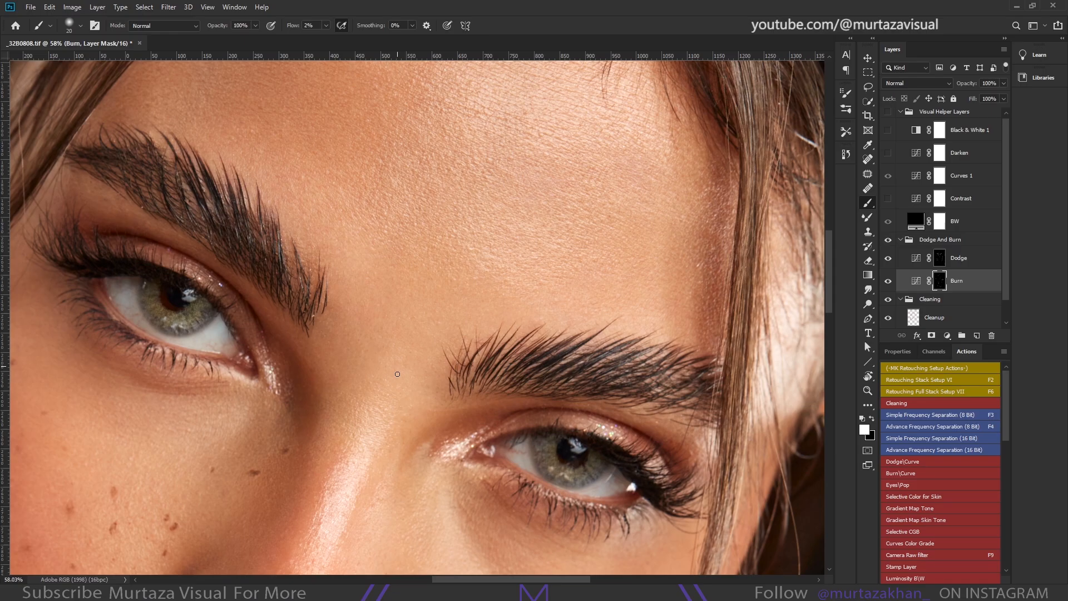
Dodge between the eyebrows and burn the upper forehead near the hairline in colour, using a brush size of 15
key("alt+bracketright")
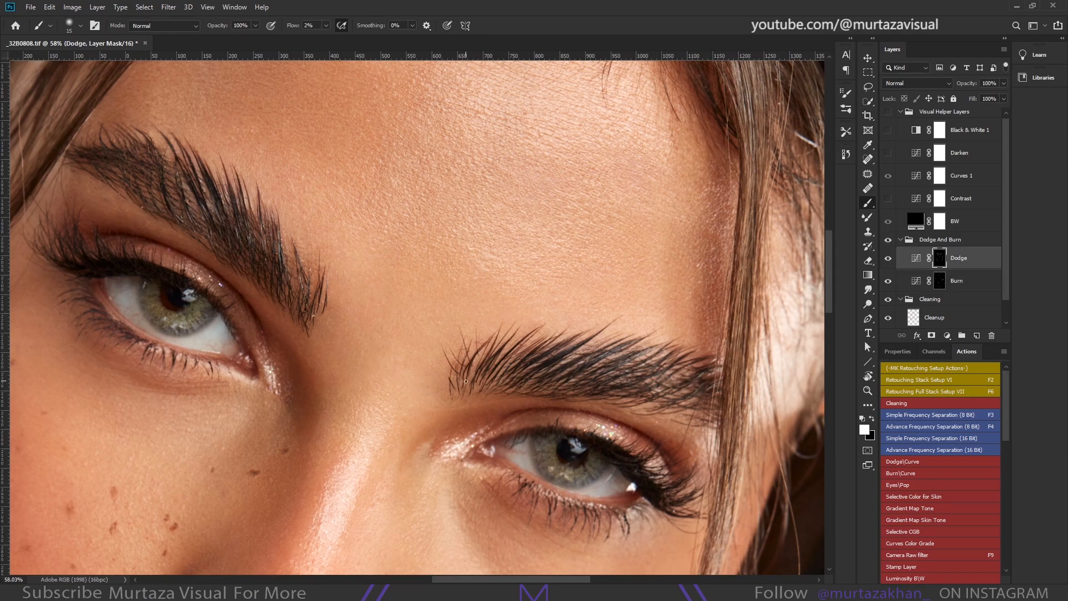
left_click_drag(481, 263, 508, 381)
key("alt+bracketleft")
key("bracketleft")
left_click_drag(292, 107, 271, 256)
key("alt+bracketleft")
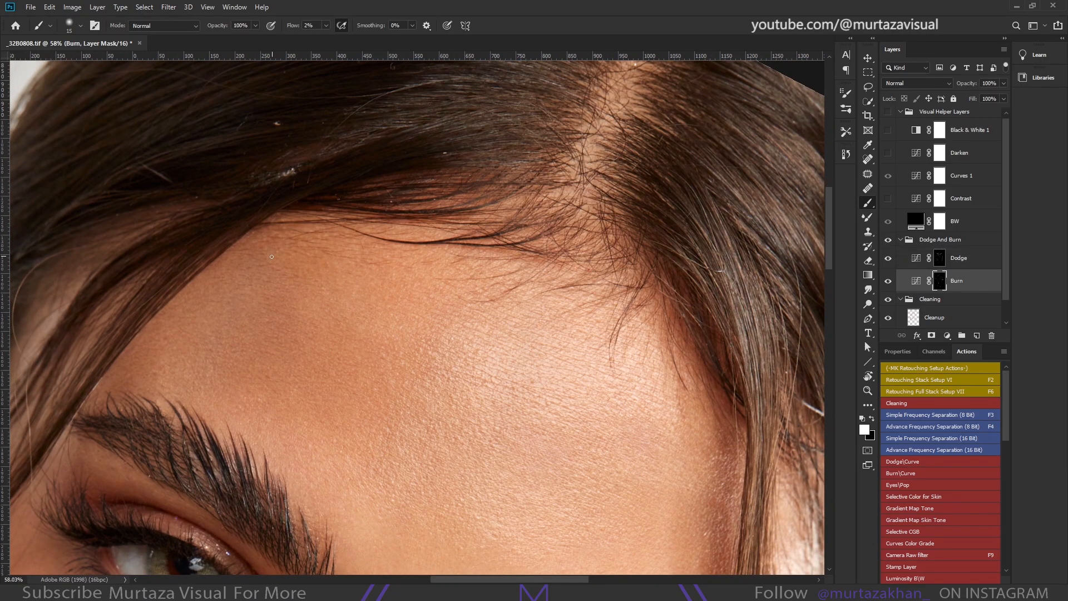
Blend the centre and shaded side of the forehead in colour, alternating between the Dodge and Burn masks
key("alt+bracketright")
key("Escape")
left_click_drag(558, 469, 487, 381)
key("alt+bracketleft")
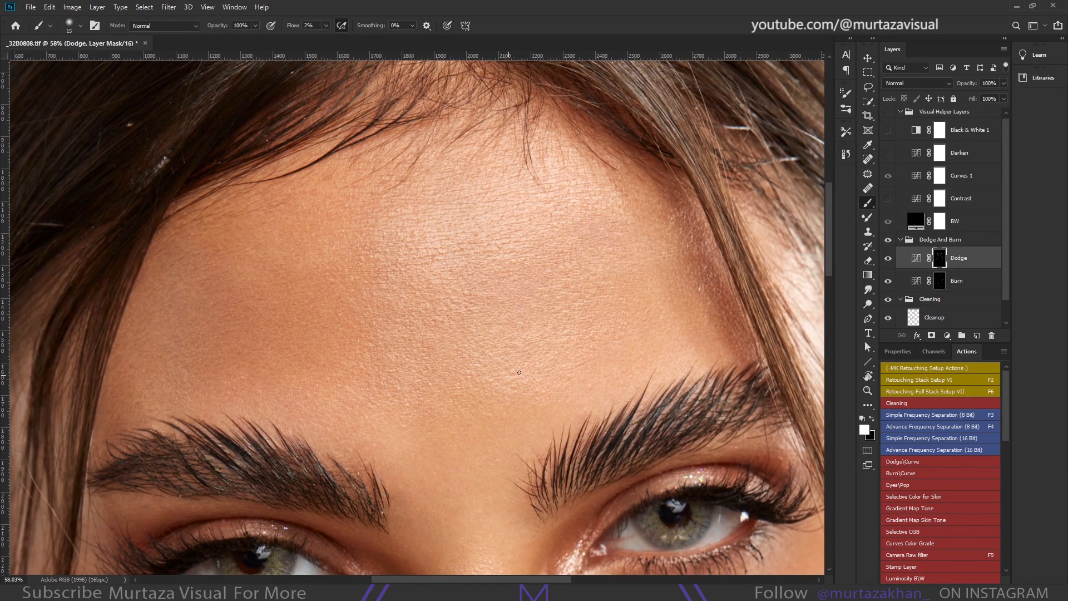
left_click_drag(526, 249, 491, 278)
key("alt+bracketleft")
key("alt+bracketright")
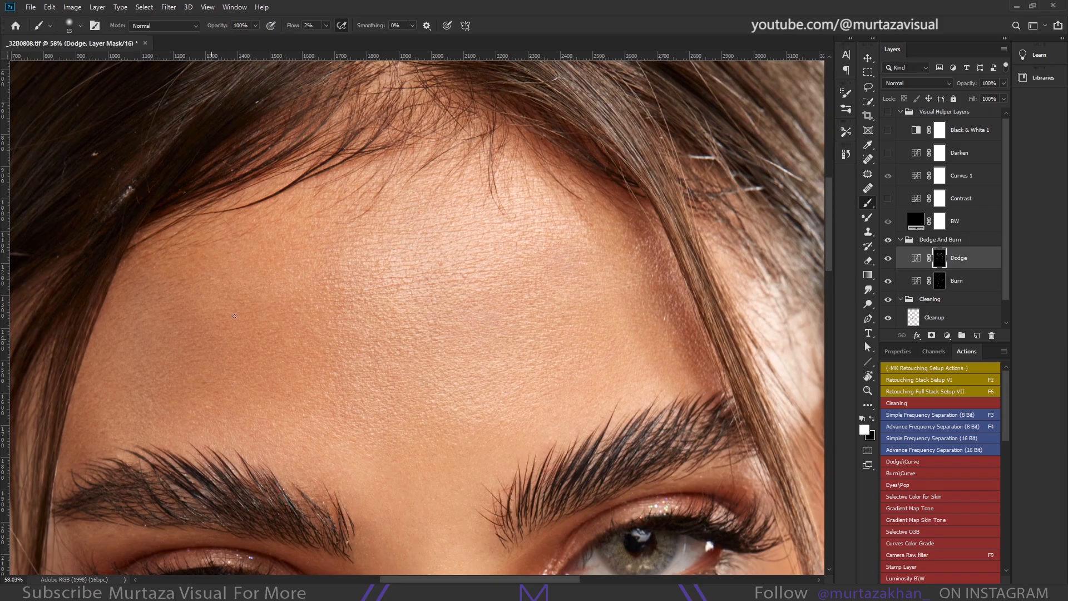
key("alt+bracketleft")
mouse_move(234, 316)
left_mouse_down()
mouse_move(268, 276)
mouse_move(276, 328)
left_mouse_up()
key("alt+bracketright")
Enlarge the brush for broad shading on the Burn mask and show the Visual Helper Layers group again
scroll(353, 222, "down", 3)
key("bracketright")
key("bracketright")
key("bracketright")
key("bracketright")
key("bracketright")
key("bracketright")
key("bracketright")
key("bracketright")
key("alt+bracketleft")
left_click(888, 111)
left_click_drag(389, 328, 397, 224)
Show the Contrast and Curves 1 helper layers together and reselect the Dodge mask for painting
left_click(939, 263)
double_click(916, 176)
left_click(888, 176)
left_click(916, 198)
left_click(888, 199)
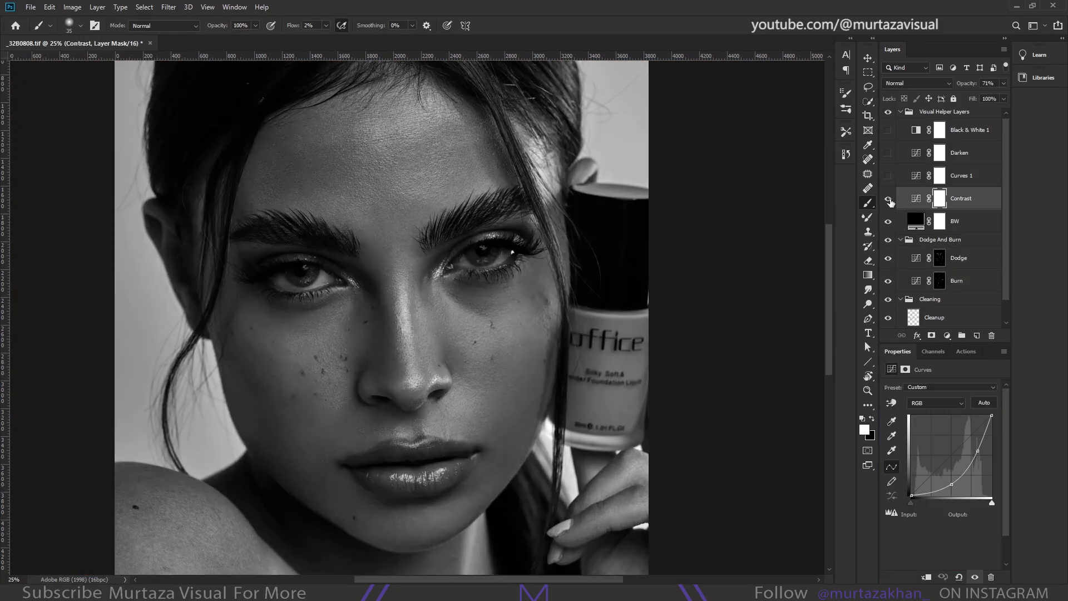
left_click(888, 176)
left_click(939, 258)
left_click(966, 351)
Refine the forehead's broad tones on the Burn and Dodge masks, reduce the brush size to 25, and hide the helper group
key("bracketleft")
key("bracketright")
key("alt+bracketleft")
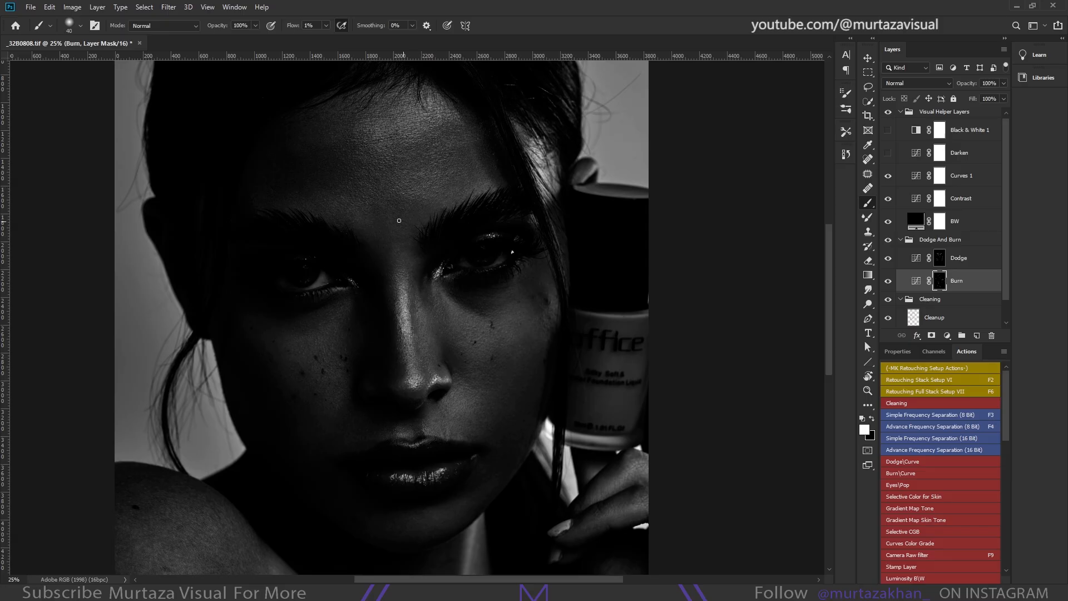
key("alt+bracketright")
key("bracketleft")
key("bracketleft")
key("bracketleft")
left_click(888, 111)
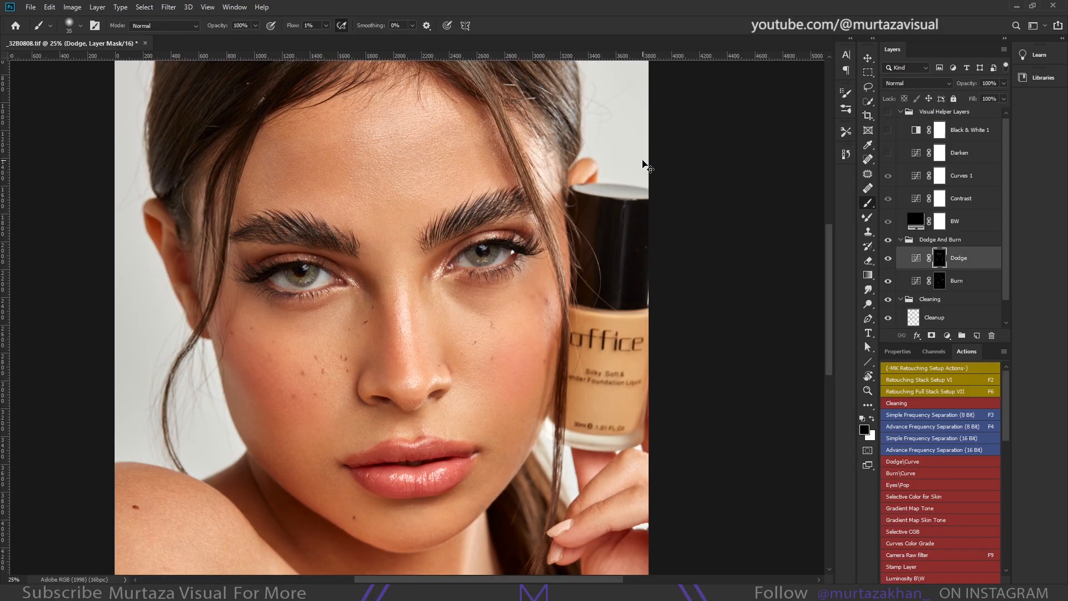
Compare the portrait with and without the Visual Helper Layers group and undo the last change
left_click_drag(645, 166, 647, 198)
left_click(888, 111)
left_click(888, 112)
key("ctrl+z")
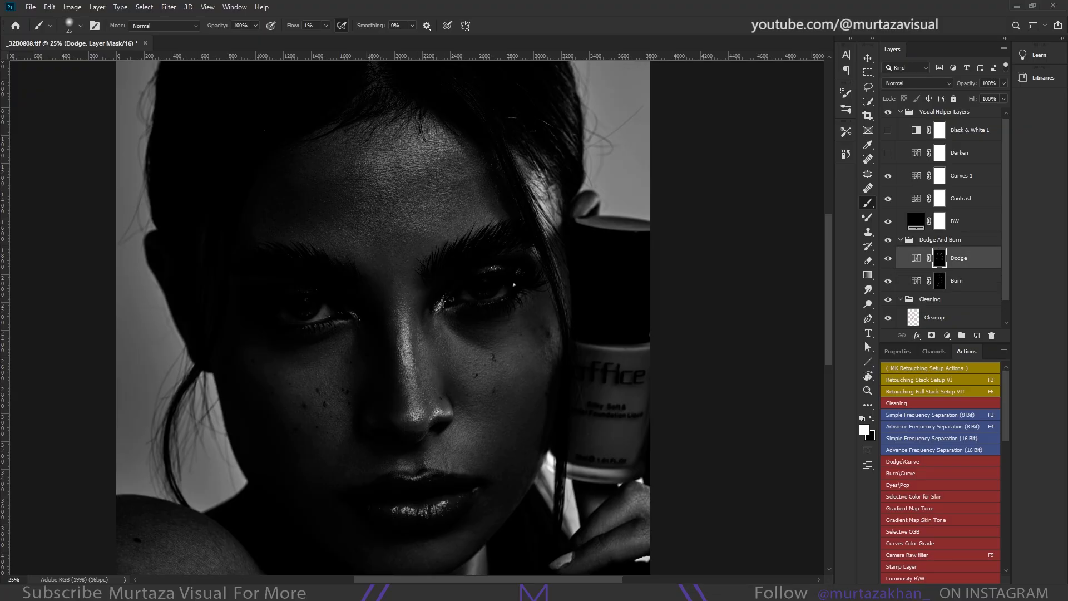
Dodge the shaded side of the forehead and switch to the Burn mask with a much larger brush
left_click_drag(354, 167, 402, 221)
key("alt+bracketleft")
key("bracketright")
key("bracketright")
key("bracketright")
key("bracketright")
key("bracketright")
key("bracketright")
Try a burn stroke across the lower lip in colour with the Visual Helper Layers group hidden
left_click(888, 111)
left_click_drag(414, 501, 462, 501)
key("ctrl+z")
Lower the Contrast helper layer's opacity and balance the nose and cheek tones on the Dodge mask
left_click(961, 198)
left_click_drag(966, 83, 925, 83)
left_click_drag(462, 230, 446, 229)
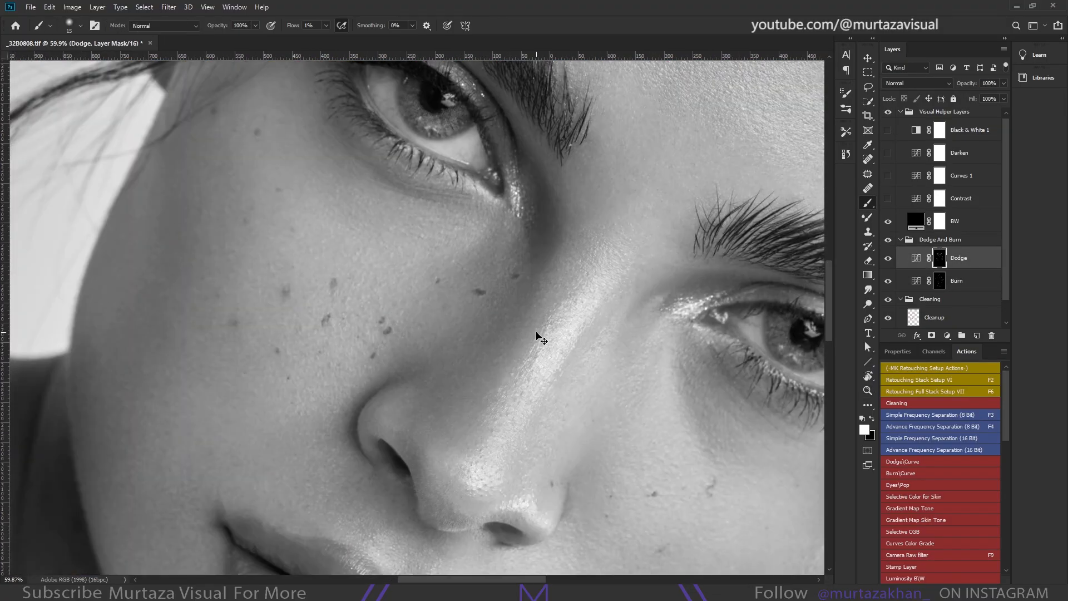
key("alt+bracketright")
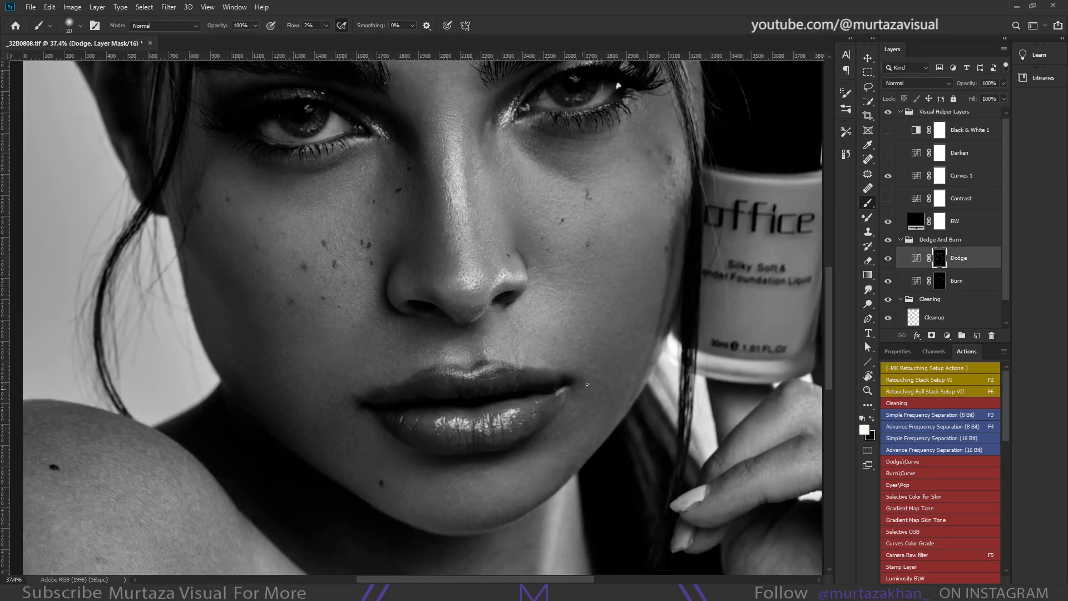
Refine the skin around the mouth and chin with a brush size of 25, showing the Contrast helper layer
key("alt+bracketleft")
key("bracketright")
left_click(888, 198)
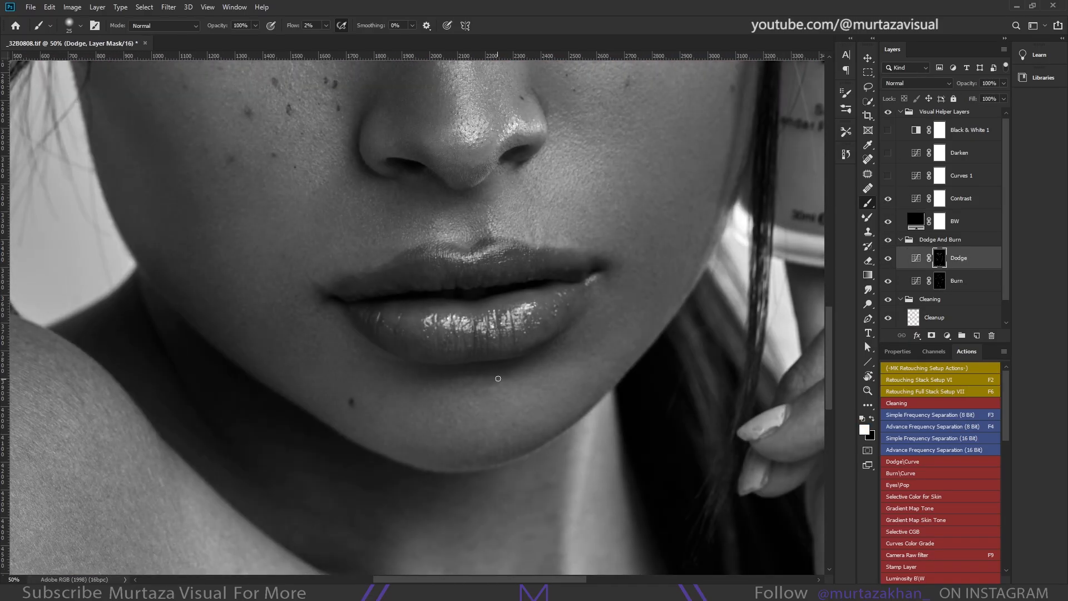
Even the chin tones on the Burn and Dodge masks with a brush size of 20, showing the Curves 1 helper layer
left_click(939, 280)
key("bracketleft")
key("bracketleft")
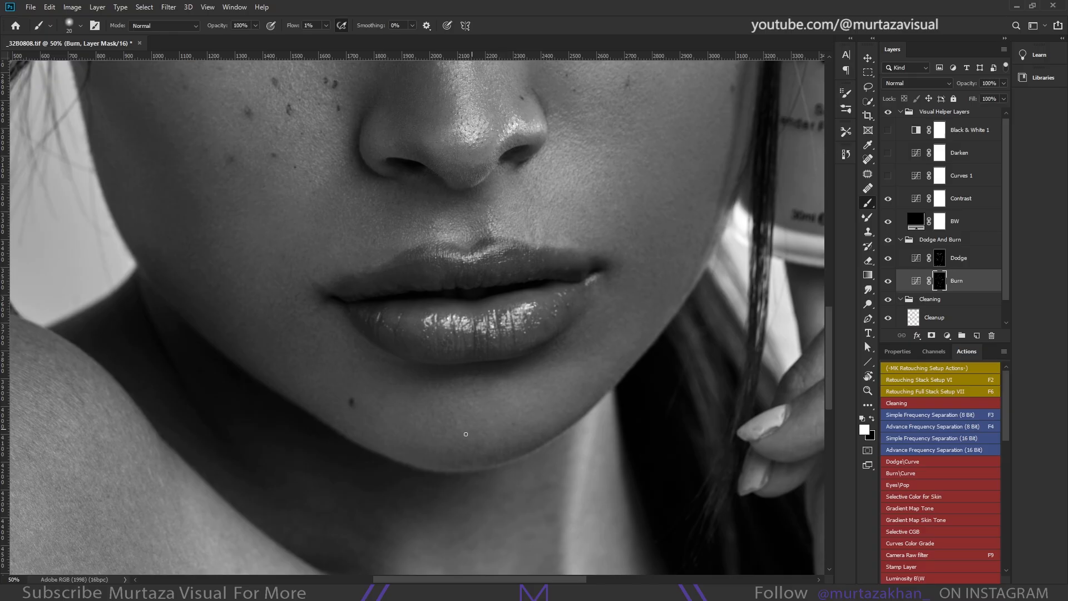
key("alt+bracketright")
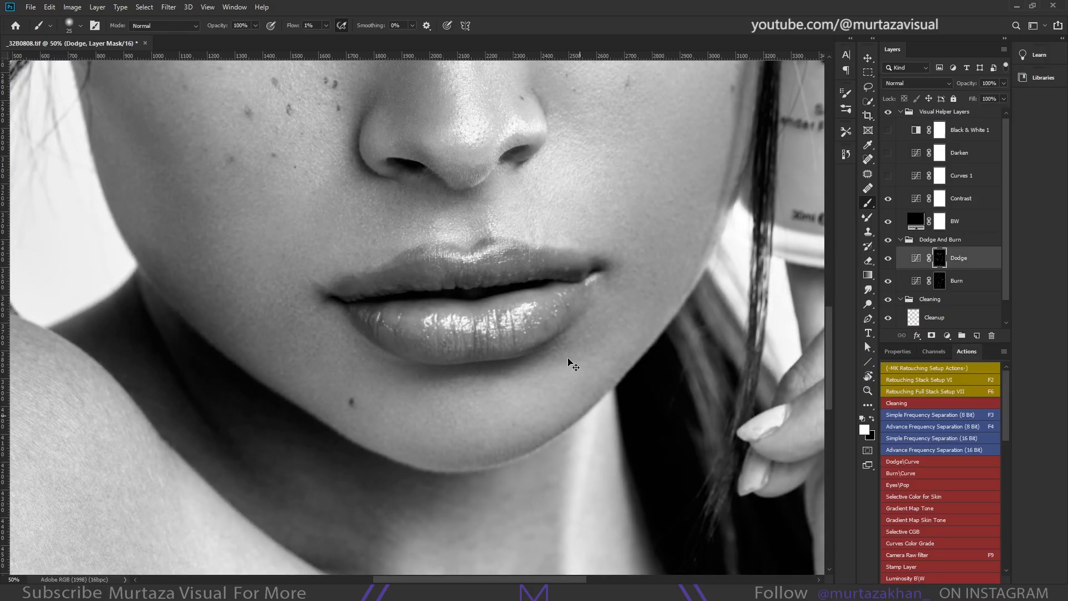
key("alt+bracketleft")
left_click(888, 175)
key("alt+bracketright")
key("bracketleft")
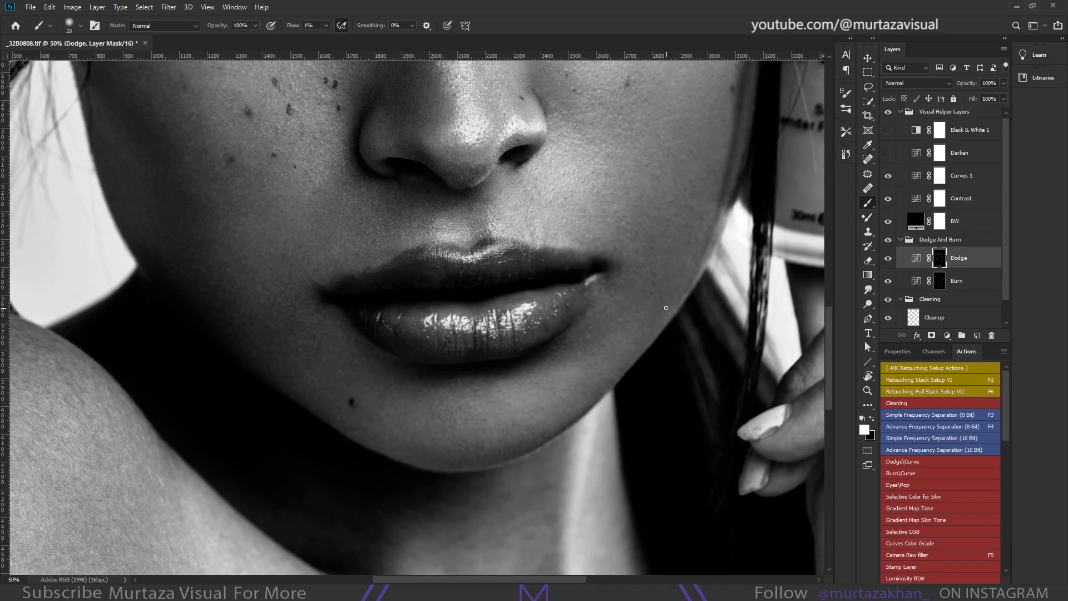
Balance the chin and jawline tones on the Dodge and Burn masks with a brush size of 15 to 20
key("alt+bracketleft")
key("bracketleft")
key("alt+bracketright")
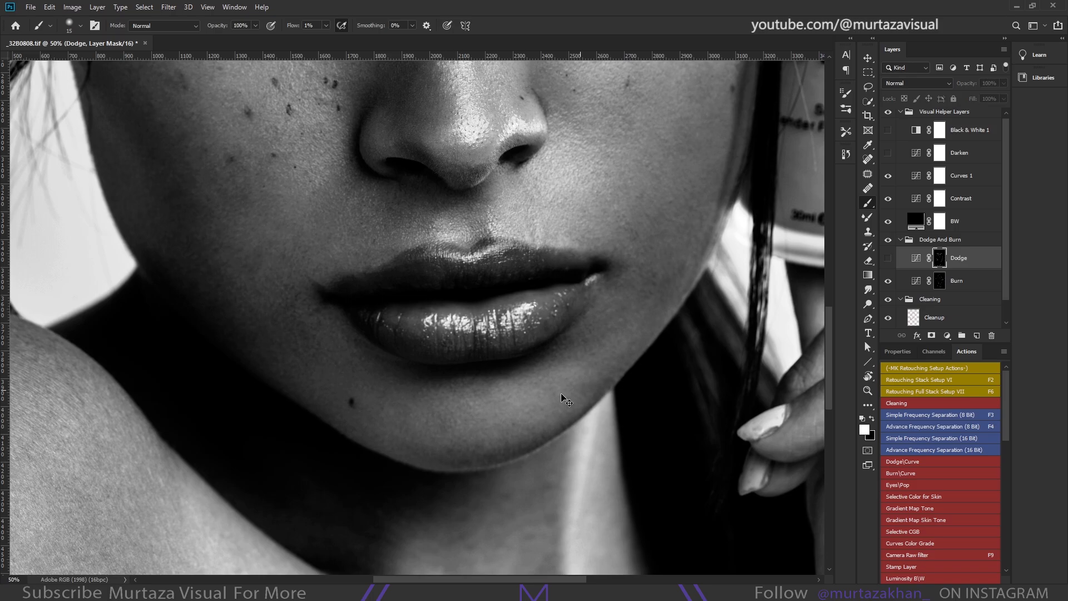
key("ctrl+comma")
key("alt+bracketleft")
key("alt+bracketright")
mouse_move(667, 273)
left_mouse_down()
mouse_move(537, 379)
mouse_move(513, 424)
mouse_move(562, 379)
left_mouse_up()
key("alt+bracketleft")
key("bracketright")
key("alt+bracketright")
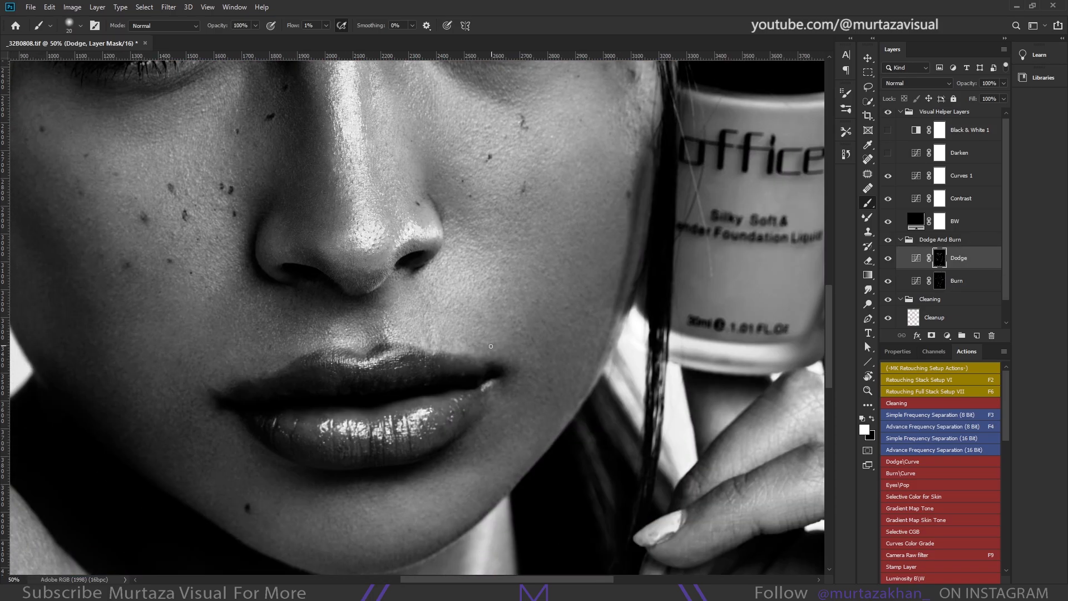
Smooth the skin around the corner of the mouth on both masks with a brush size of 15
key("bracketleft")
left_click_drag(490, 346, 533, 411)
key("alt+bracketleft")
key("alt+bracketright")
mouse_move(316, 359)
left_mouse_down()
mouse_move(505, 339)
mouse_move(531, 279)
left_mouse_up()
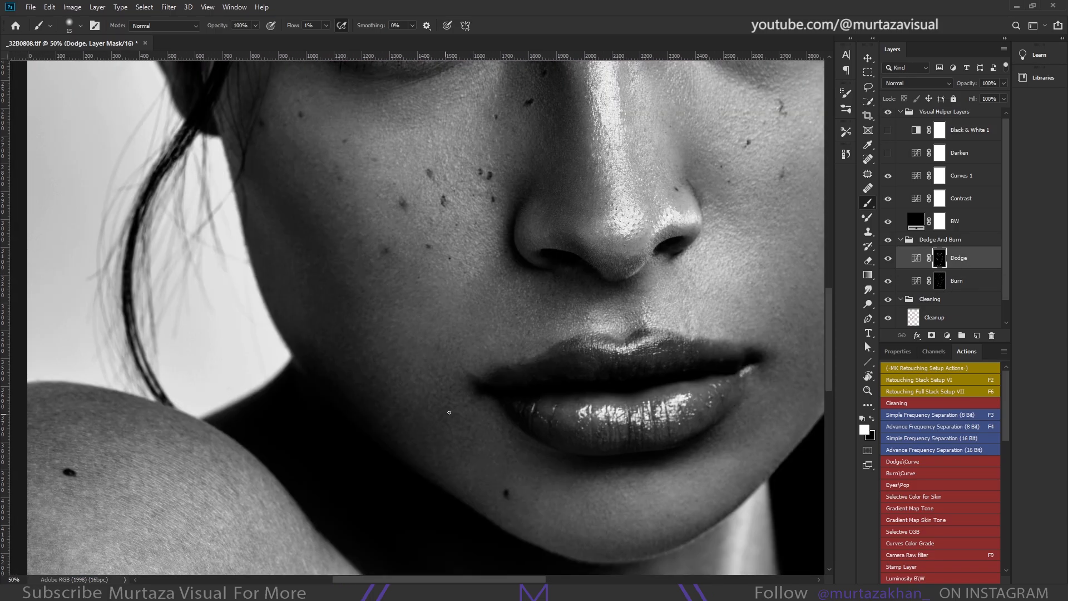
Blend the lower cheek on the shaded side using the Burn and Dodge masks, enlarging the brush to 25
key("alt+bracketleft")
left_click_drag(368, 278, 406, 403)
key("bracketright")
key("alt+bracketright")
key("bracketright")
key("alt+bracketleft")
key("alt+bracketright")
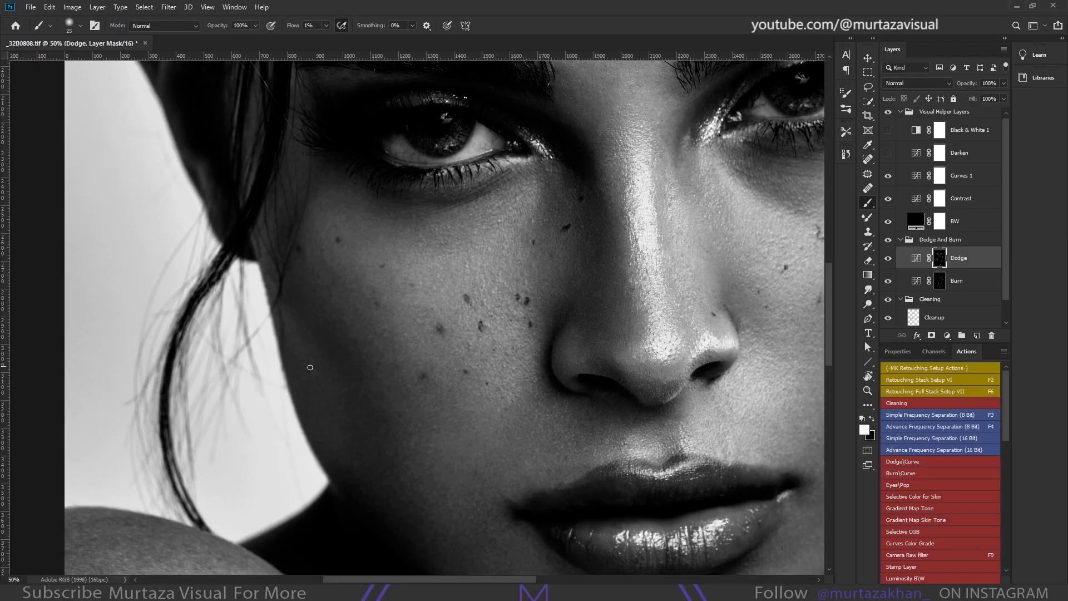
Refine the outer edge of the shaded cheek on both masks, reducing the brush size to 20
left_click_drag(339, 256, 343, 334)
key("alt+bracketleft")
key("bracketleft")
left_click_drag(367, 298, 355, 359)
key("alt+bracketright")
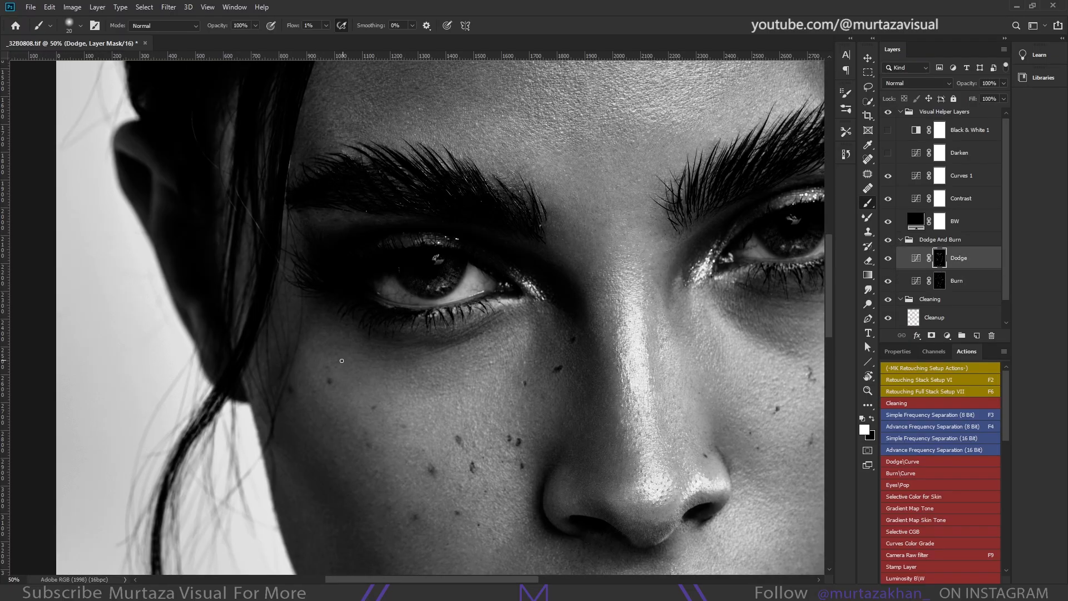
Even the shaded cheek below the eye on the Dodge and Burn masks and rotate the canvas to reach it
mouse_move(407, 424)
left_mouse_down()
mouse_move(391, 356)
mouse_move(381, 395)
left_mouse_up()
key("r")
key("alt+bracketleft")
key("alt+bracketright")
left_click_drag(539, 482, 440, 409)
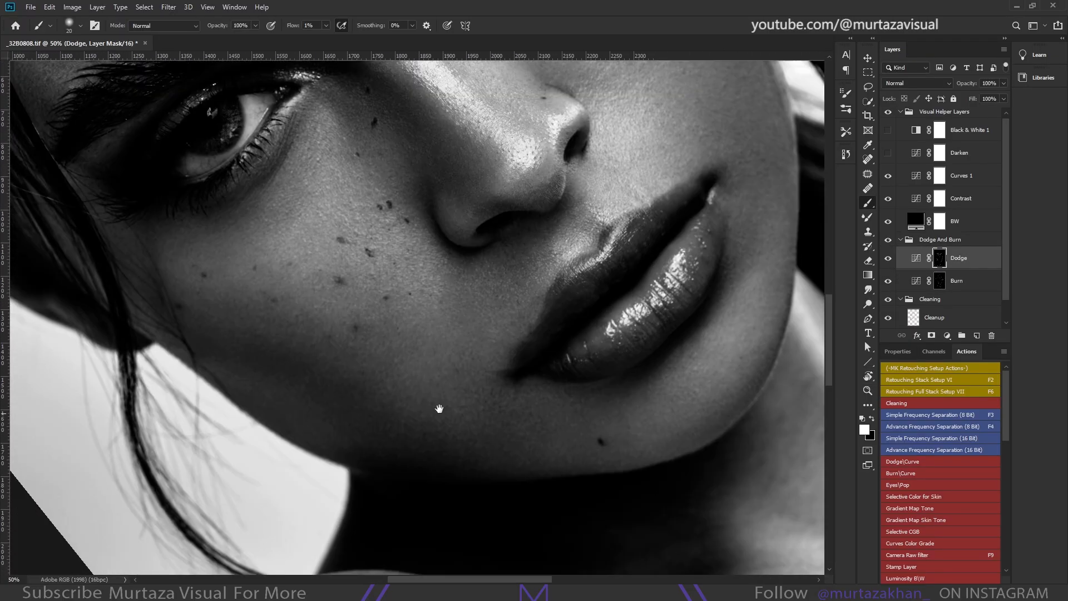
Rotate the canvas further and balance light and dark patches across the cheek on the Burn and Dodge masks
left_click_drag(376, 131, 581, 374)
key("r")
left_click_drag(429, 324, 581, 350)
key("alt+bracketleft")
left_click_drag(464, 361, 442, 495)
key("alt+bracketright")
mouse_move(468, 329)
left_mouse_down()
mouse_move(436, 403)
mouse_move(513, 421)
left_mouse_up()
Even the skin between the eyebrows on the Dodge and Burn masks, finishing with a brush size of 15
key("alt+bracketleft")
key("bracketright")
key("bracketright")
key("alt+bracketright")
key("bracketleft")
key("bracketleft")
key("bracketleft")
key("bracketleft")
key("alt+bracketleft")
key("alt+bracketright")
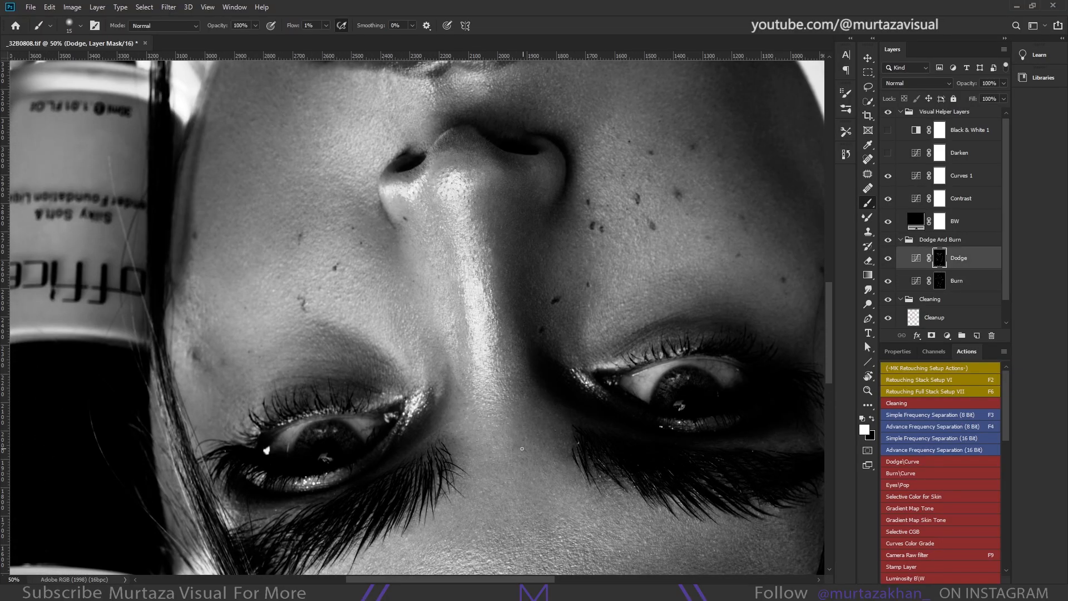
Compare the retouch with the Contrast layer and the whole Visual Helper Layers group hidden and shown while rotating the canvas
left_click(886, 199)
left_click(887, 199)
key("bracketright")
key("bracketright")
mouse_move(283, 370)
left_mouse_down()
mouse_move(457, 362)
mouse_move(462, 277)
mouse_move(474, 301)
mouse_move(520, 217)
left_mouse_up()
key("r")
left_click(888, 112)
left_click_drag(486, 281, 442, 437)
left_click_drag(589, 245, 762, 145)
left_click(888, 111)
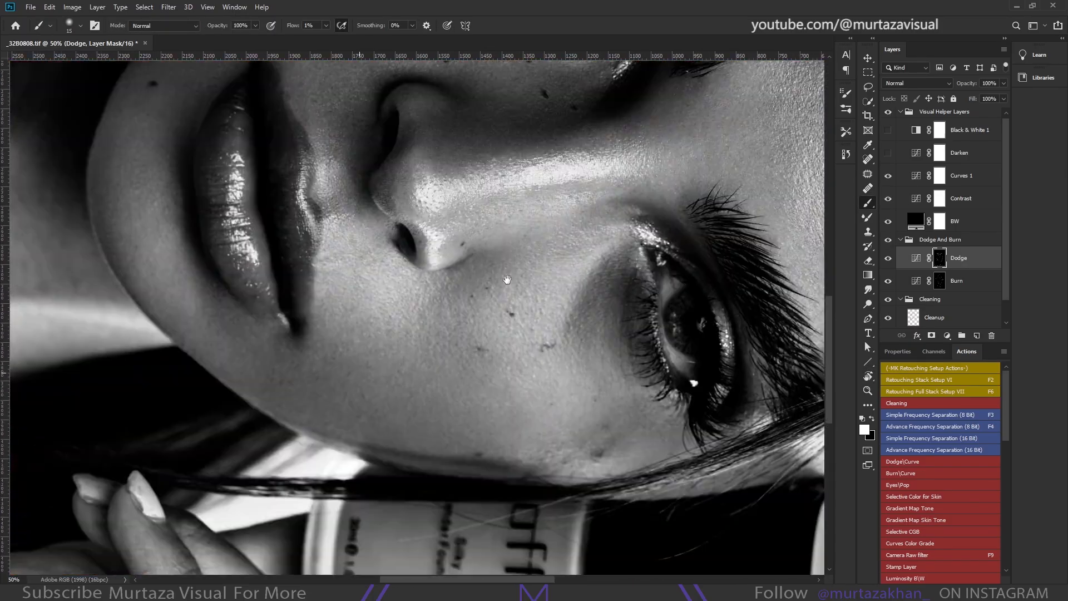
Refine the skin beside the mouth on the Burn and Dodge masks, briefly hiding the active layer to compare
left_click_drag(505, 279, 513, 313)
left_click_drag(316, 335, 428, 325)
key("alt+bracketleft")
key("ctrl+comma")
key("bracketleft")
key("ctrl+comma")
key("alt+bracketright")
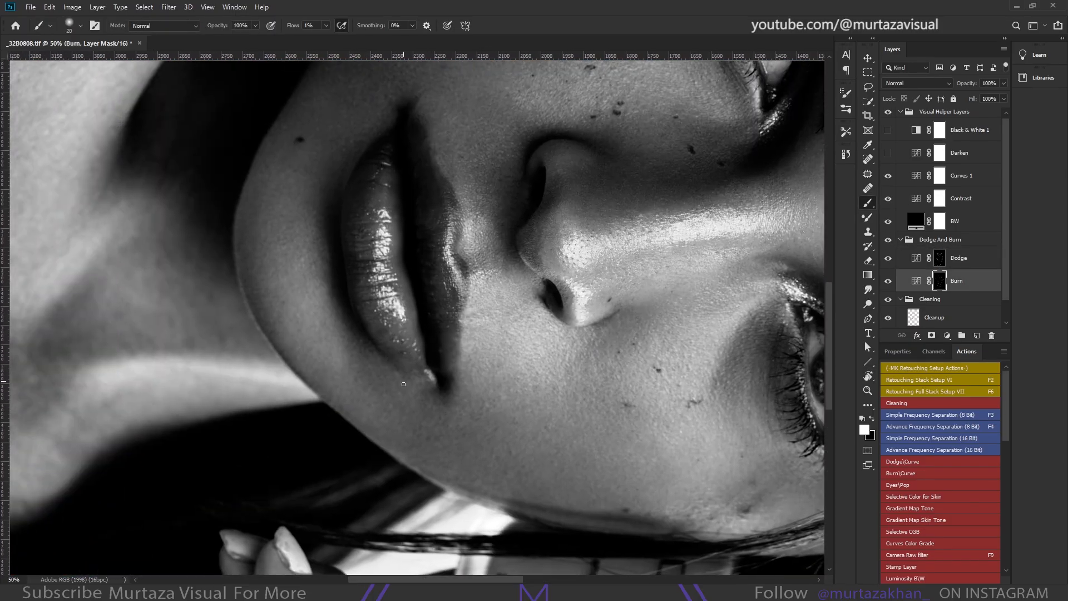
Rotate the canvas towards upright and balance the tones beside the nose using the masks with a brush size of 15
mouse_move(675, 300)
left_mouse_down()
mouse_move(543, 380)
mouse_move(491, 428)
mouse_move(508, 552)
left_mouse_up()
key("r")
left_click_drag(451, 415, 540, 288)
mouse_move(415, 497)
left_mouse_down()
mouse_move(485, 418)
mouse_move(402, 516)
left_mouse_up()
key("alt+bracketright")
key("alt+bracketright")
key("alt+bracketleft")
key("alt+bracketleft")
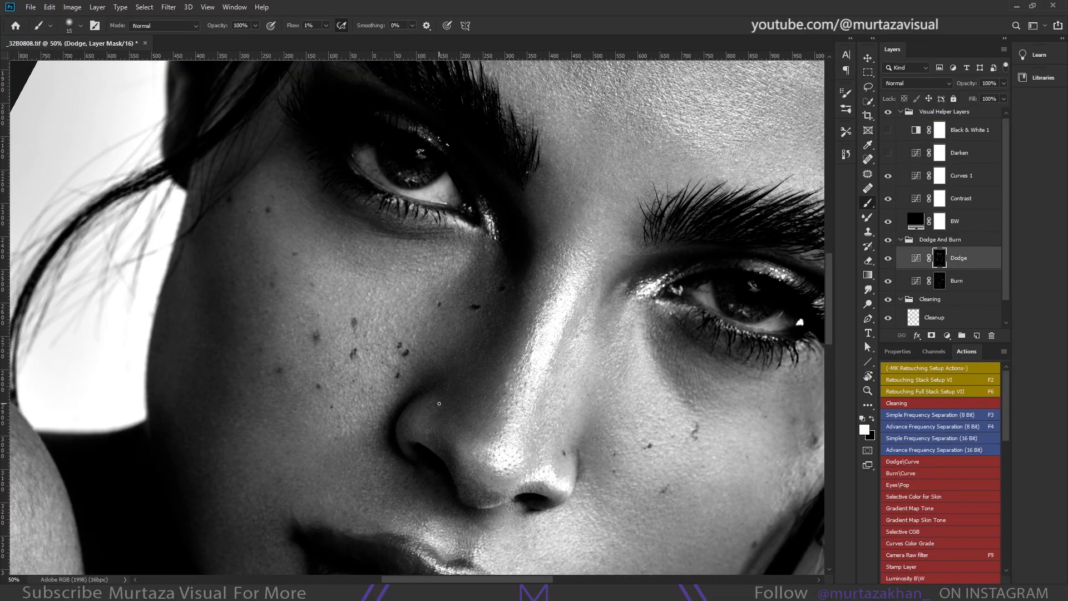
Dodge and burn the cheek beside the shaded eye with a brush size of 20, comparing with the layer hidden
mouse_move(334, 222)
left_mouse_down()
mouse_move(467, 378)
mouse_move(484, 324)
mouse_move(453, 322)
left_mouse_up()
key("r")
key("bracketright")
key("ctrl+comma")
key("ctrl+comma")
key("alt+bracketleft")
key("alt+bracketright")
key("r")
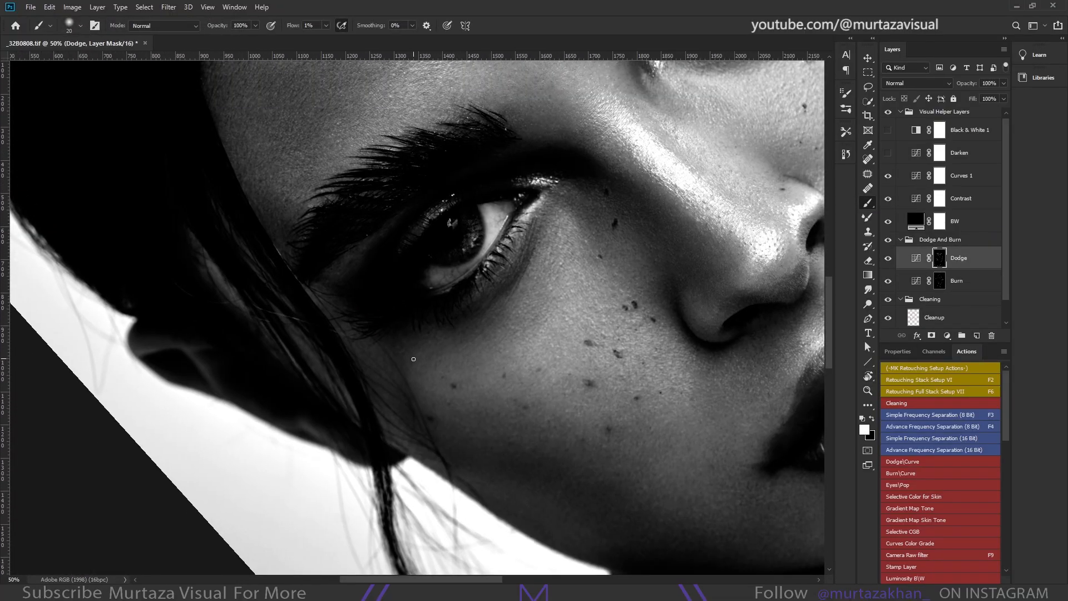
Soften the transitions under the shaded eye on the Burn and Dodge masks with a brush size of 15
left_click_drag(591, 452, 515, 429)
key("bracketleft")
key("alt+bracketleft")
left_click_drag(415, 429, 422, 501)
key("alt+bracketright")
left_click_drag(431, 339, 420, 410)
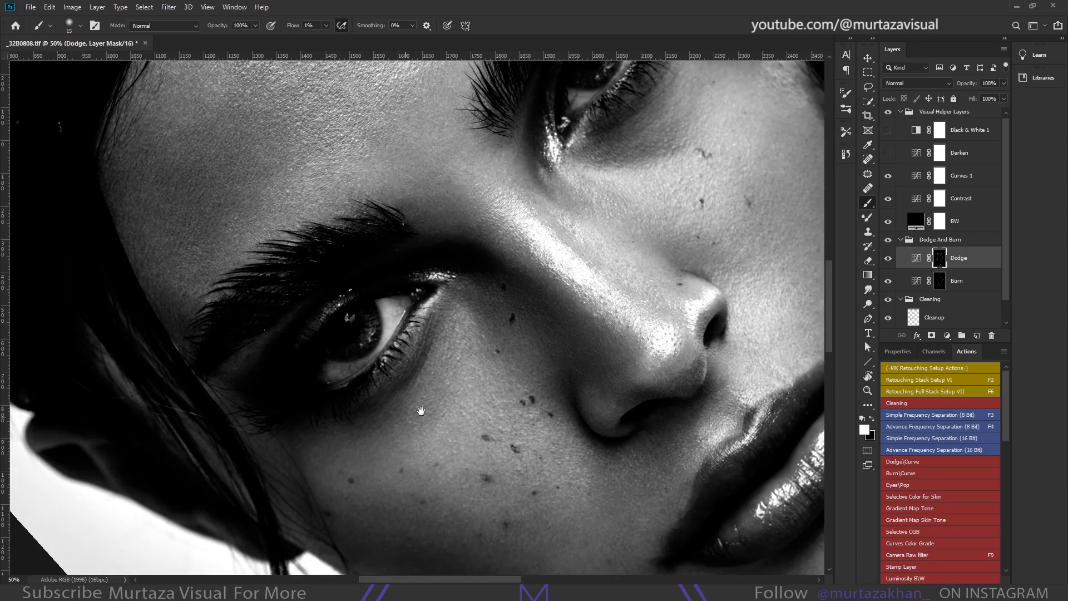
key("Escape")
Create a Soft Light layer named DB above Dodge and paint the forehead on it at 66.7% zoom with 2% flow
left_click_drag(566, 86, 497, 313)
key("ctrl+shift+n")
key("x")
key("ctrl+plus")
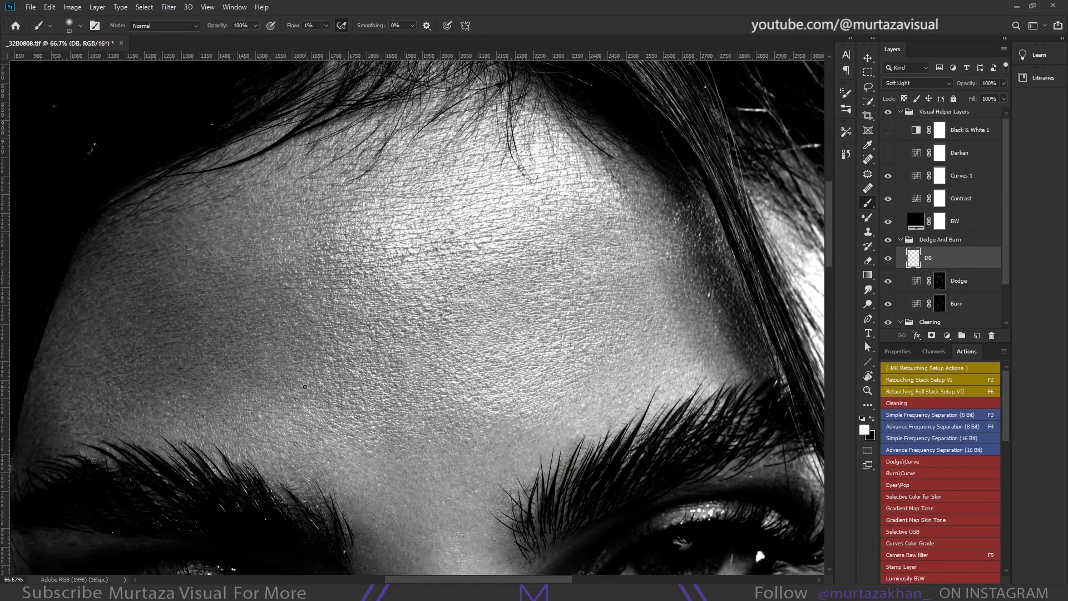
key("x")
key("bracketleft")
mouse_move(256, 322)
left_mouse_down()
mouse_move(286, 339)
mouse_move(286, 402)
left_mouse_up()
key("bracketright")
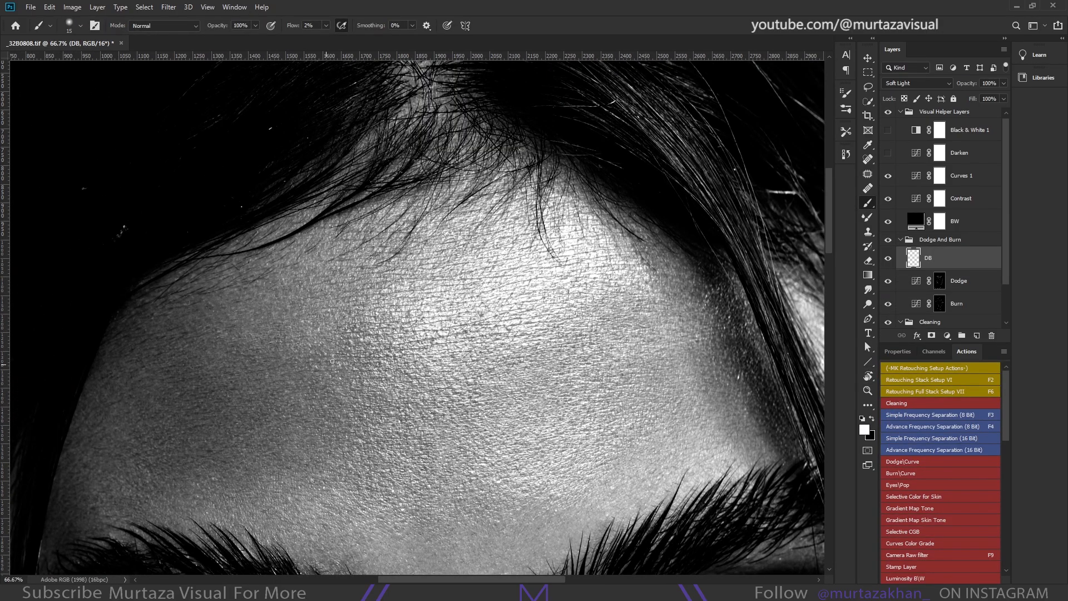
Swap the Curves 1 helper layer for Darken and burn the forehead in black with a brush size of 10
left_click(887, 175)
left_click(887, 152)
mouse_move(162, 383)
left_mouse_down()
mouse_move(177, 341)
mouse_move(233, 400)
left_mouse_up()
key("x")
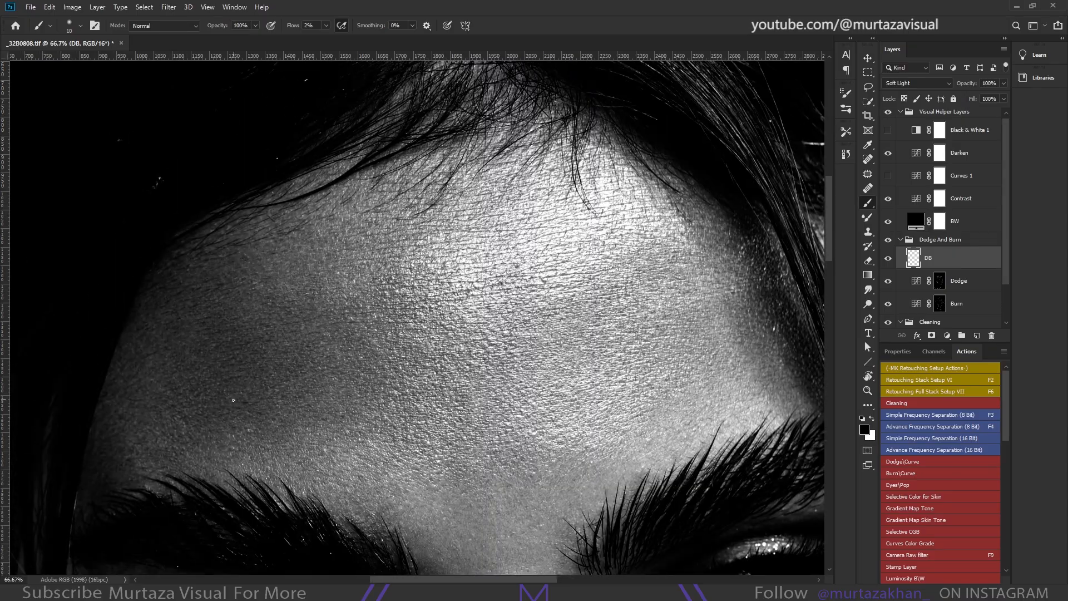
left_click_drag(360, 300, 313, 372)
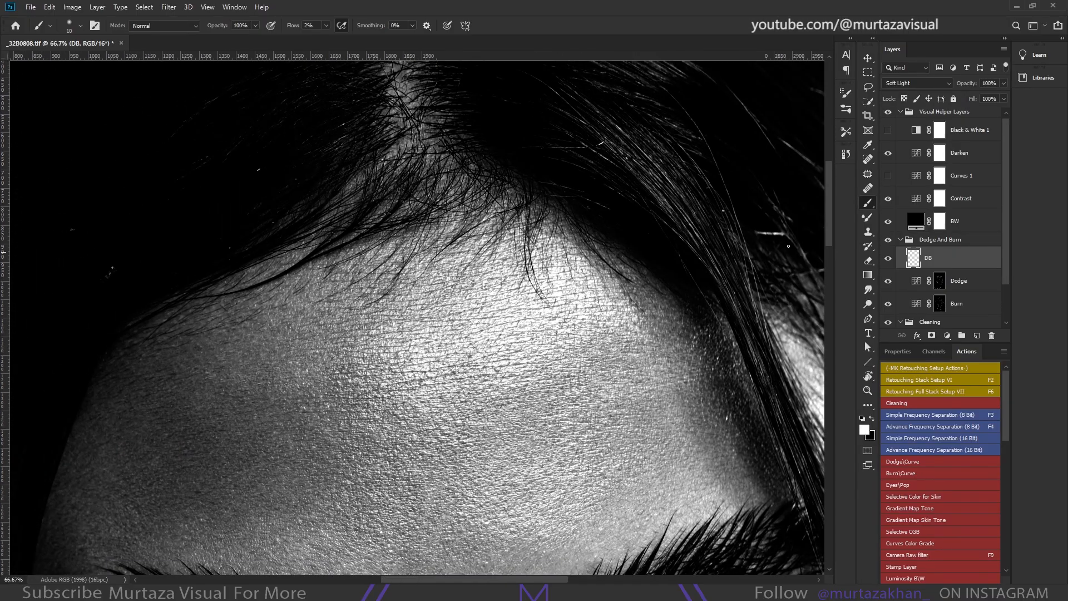
Add a darkening Curves adjustment above Curves 1, hide the Darken and Contrast helper layers, and reselect the DB layer
left_click(939, 176)
left_click(946, 335)
left_click(968, 412)
left_click(887, 152)
left_click_drag(963, 443, 944, 486)
left_click(887, 220)
left_click_drag(521, 518, 571, 384)
left_click(940, 281)
left_click_drag(235, 402, 282, 493)
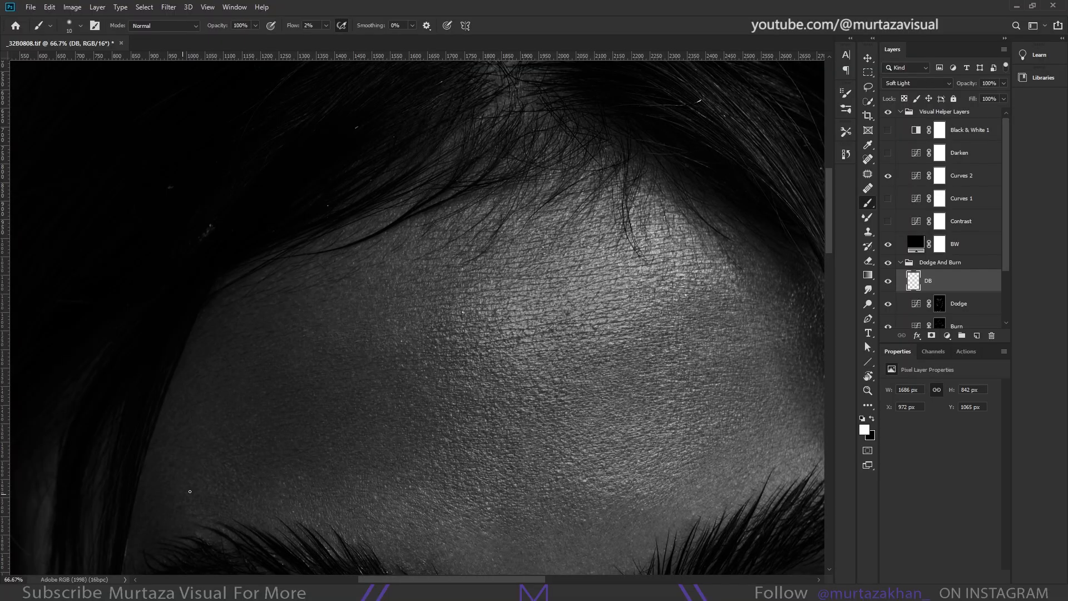
Dodge and burn the shaded side of the forehead on the DB layer, alternating white and black
left_click(966, 351)
left_click_drag(360, 438, 360, 413)
key("x")
key("x")
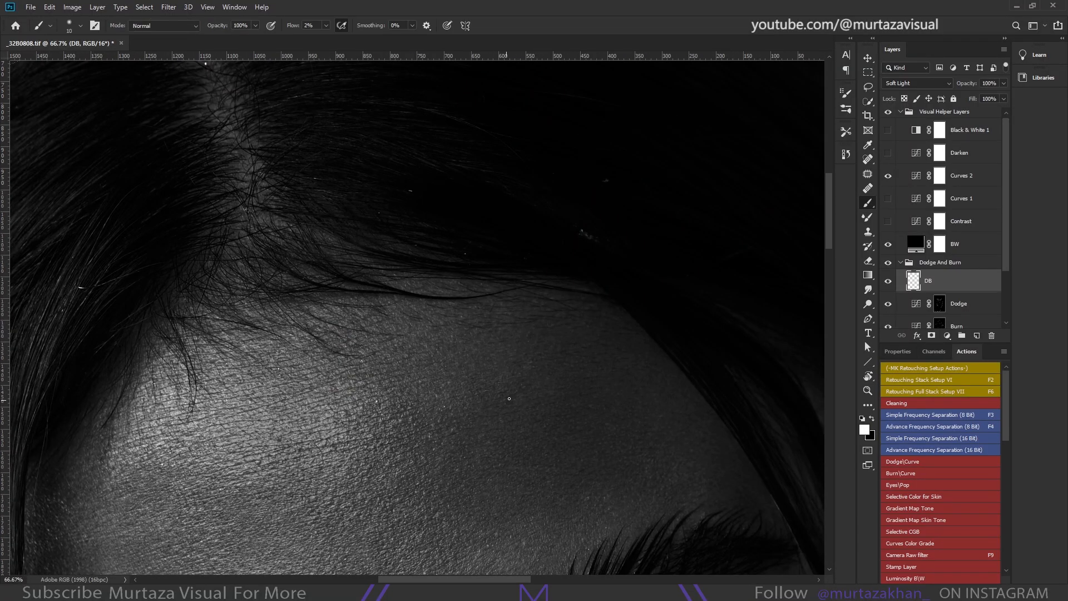
left_click_drag(516, 482, 612, 455)
key("x")
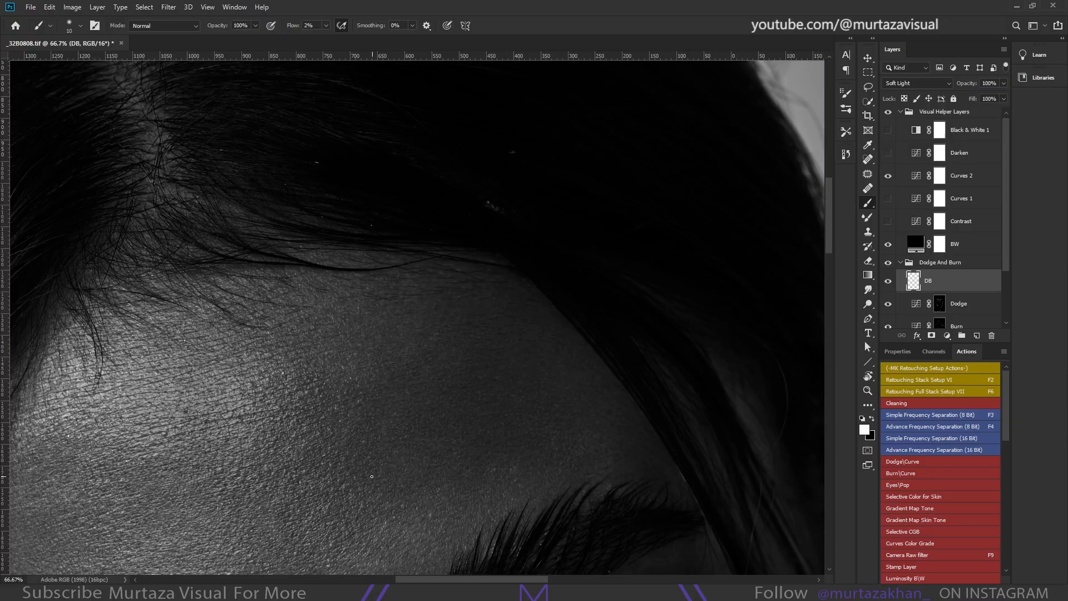
key("x")
mouse_move(460, 369)
left_mouse_down()
mouse_move(484, 464)
mouse_move(449, 363)
left_mouse_up()
key("x")
key("r")
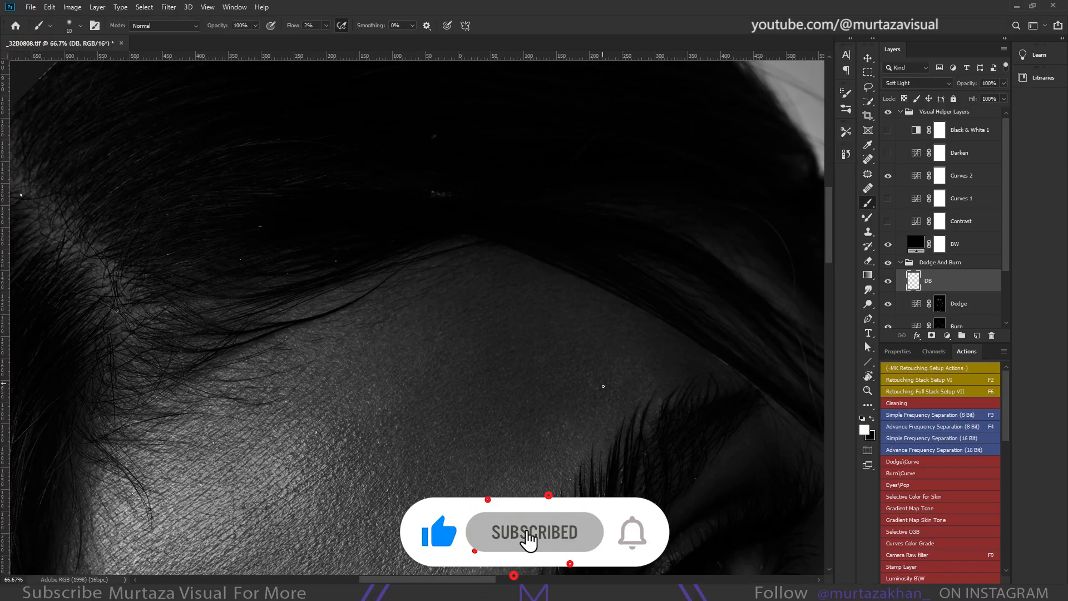
mouse_move(393, 423)
left_mouse_down()
mouse_move(573, 360)
mouse_move(496, 470)
mouse_move(508, 324)
left_mouse_up()
Lower the brush flow to 1% and refine the forehead texture near the hairline in white and black
key("x")
key("0")
key("1")
key("x")
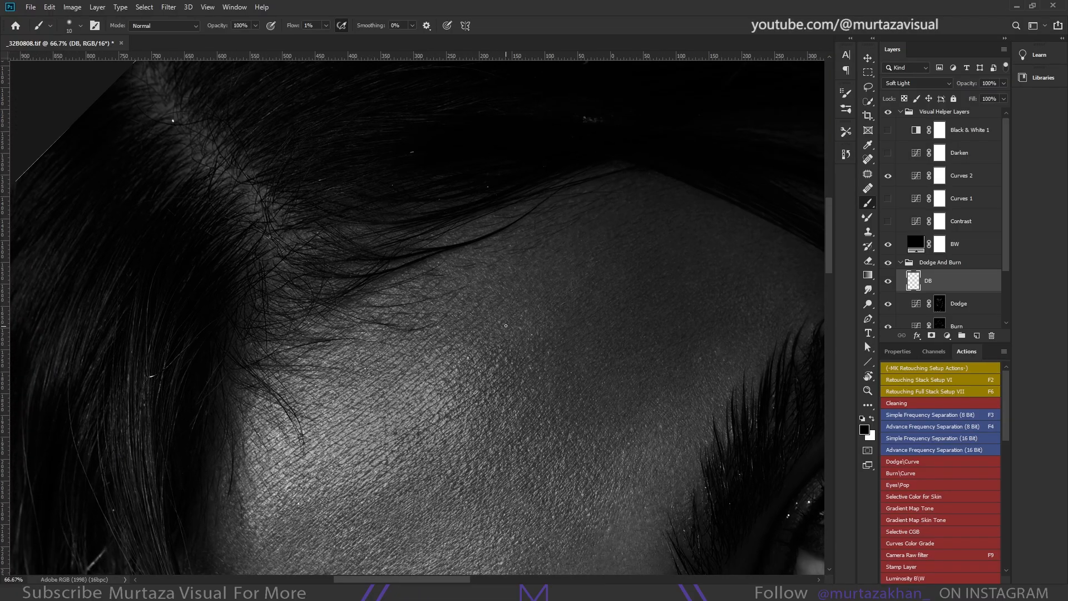
key("x")
mouse_move(399, 469)
left_mouse_down()
mouse_move(405, 348)
mouse_move(378, 237)
left_mouse_up()
Enlarge the brush to 15 and even the skin between the eyebrows and beside the inner eye corner
key("bracketright")
key("bracketright")
key("bracketright")
key("x")
key("x")
mouse_move(593, 421)
left_mouse_down()
mouse_move(535, 343)
mouse_move(503, 349)
left_mouse_up()
key("x")
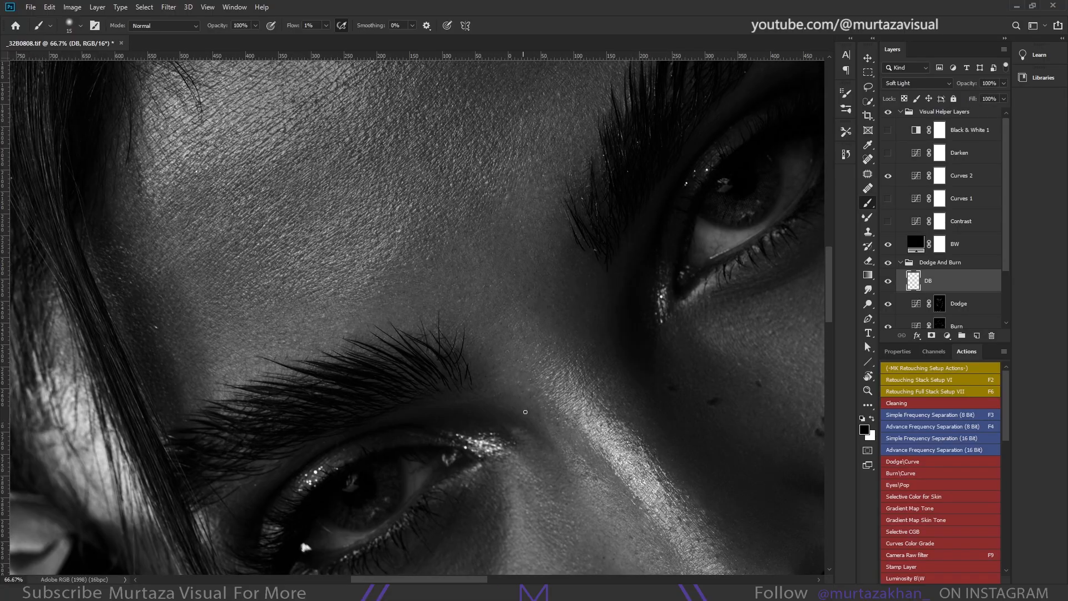
key("x")
mouse_move(561, 231)
left_mouse_down()
mouse_move(539, 339)
mouse_move(509, 400)
left_mouse_up()
Reduce the brush size to 10 and touch up the forehead just above the shaded eyebrow
key("r")
key("bracketleft")
key("bracketleft")
key("bracketleft")
left_click_drag(532, 281, 502, 370)
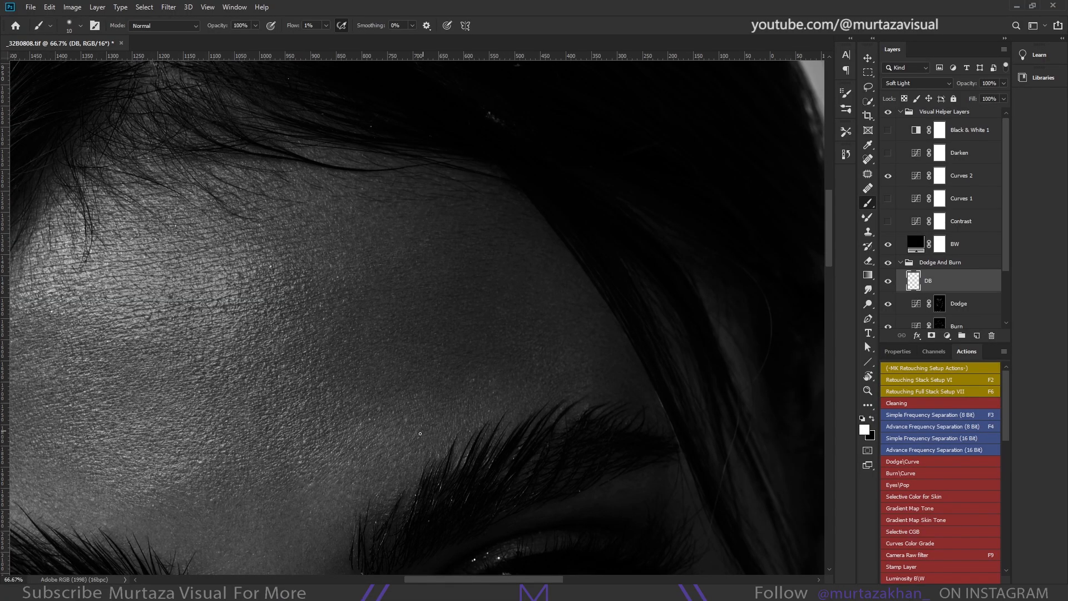
Compare the forehead with the Curves 2 helper layer hidden and shown, and examine the shaded cheek
left_click_drag(254, 301, 391, 281)
left_click(888, 175)
left_click(888, 175)
key("x")
key("x")
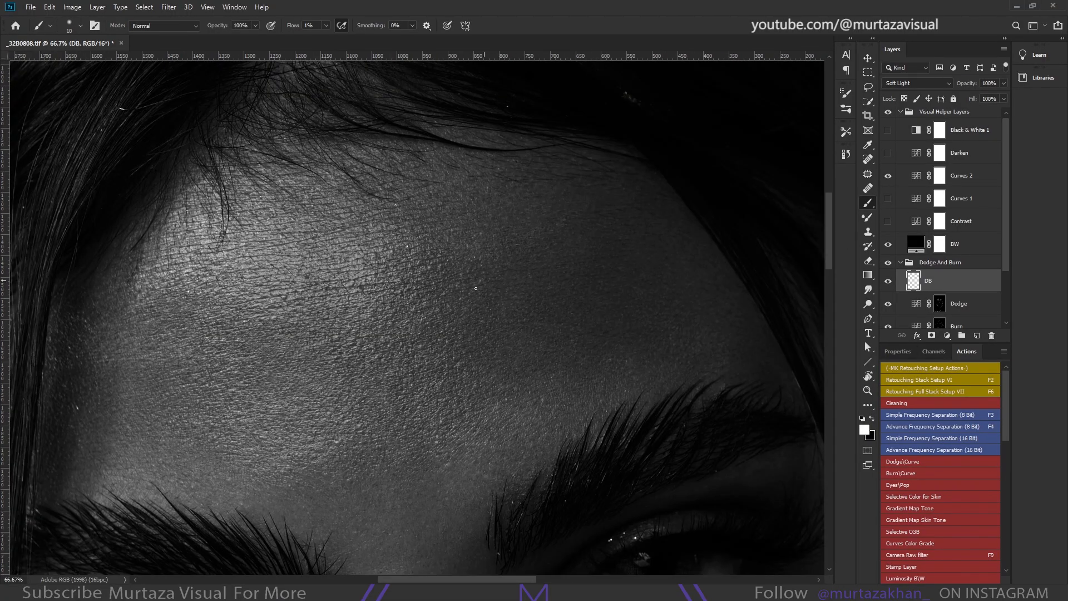
key("h")
left_click_drag(476, 288, 444, 400)
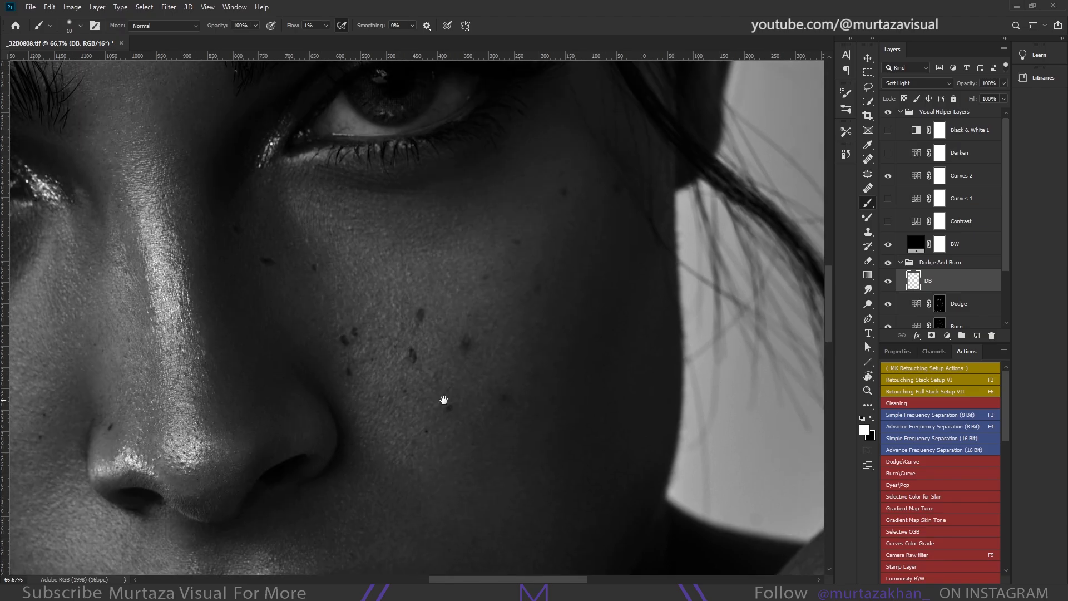
Enlarge the brush to 15 and even the shaded cheek below the eye in black and white
key("x")
mouse_move(295, 320)
left_mouse_down()
mouse_move(379, 429)
mouse_move(416, 400)
left_mouse_up()
mouse_move(568, 333)
left_mouse_down()
mouse_move(589, 317)
mouse_move(347, 336)
mouse_move(345, 401)
left_mouse_up()
key("bracketright")
key("x")
scroll(545, 331, "up", 3)
key("h")
scroll(347, 336, "up", 1)
left_click_drag(490, 111, 456, 262)
key("x")
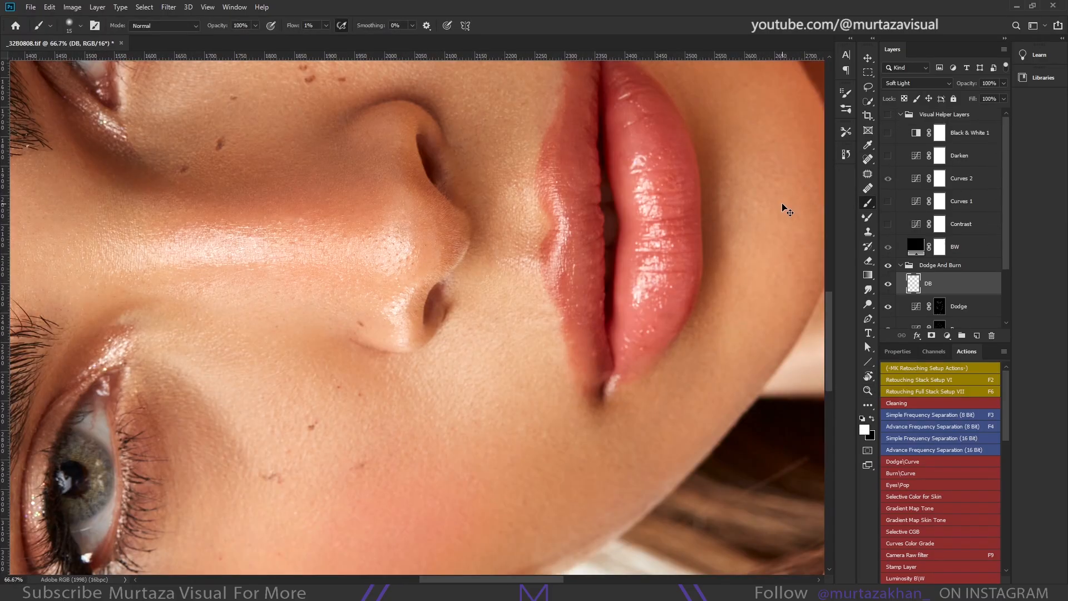
Touch up the skin under the eye and beside the nose, and restore the upright view of the face
key("z")
scroll(423, 419, "down", 2)
key("b")
scroll(467, 419, "left", 4)
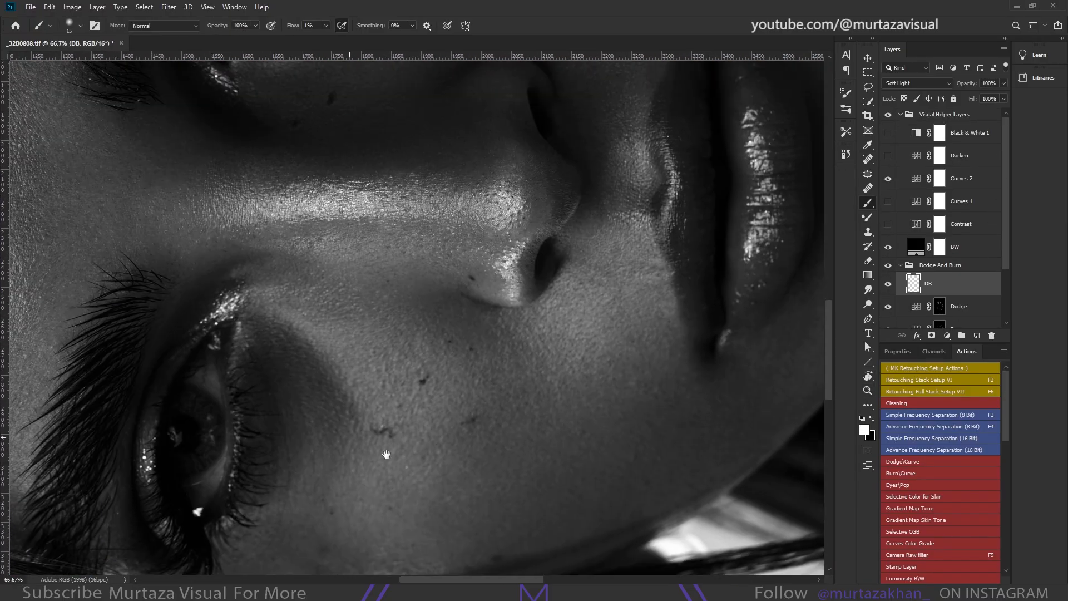
scroll(345, 348, "up", 4)
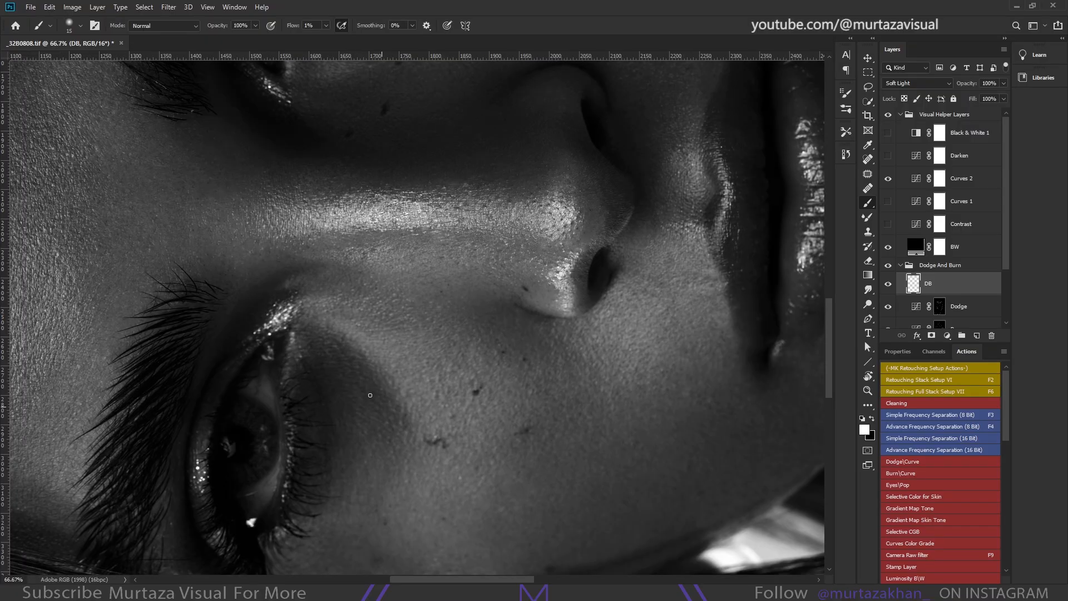
key("x")
scroll(397, 366, "left", 5)
key("r")
key("Escape")
scroll(686, 284, "down", 3)
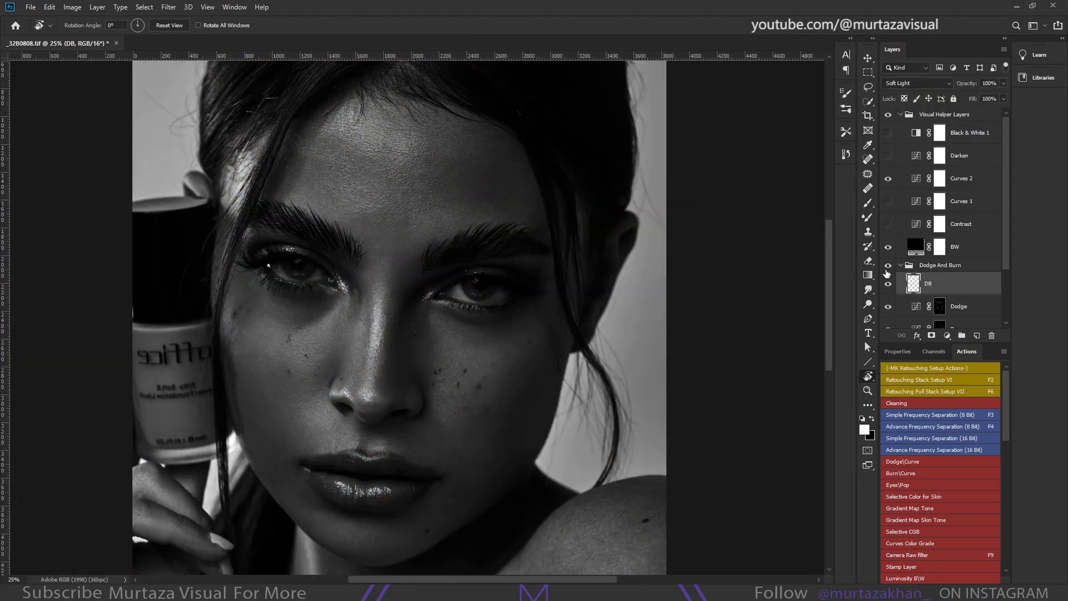
Enlarge the brush and balance the cheek and nose tones, alternating between the Burn and Dodge masks
left_click(939, 306)
key("b")
key("bracketright")
key("bracketright")
key("alt+bracketleft")
left_click_drag(339, 355, 338, 315)
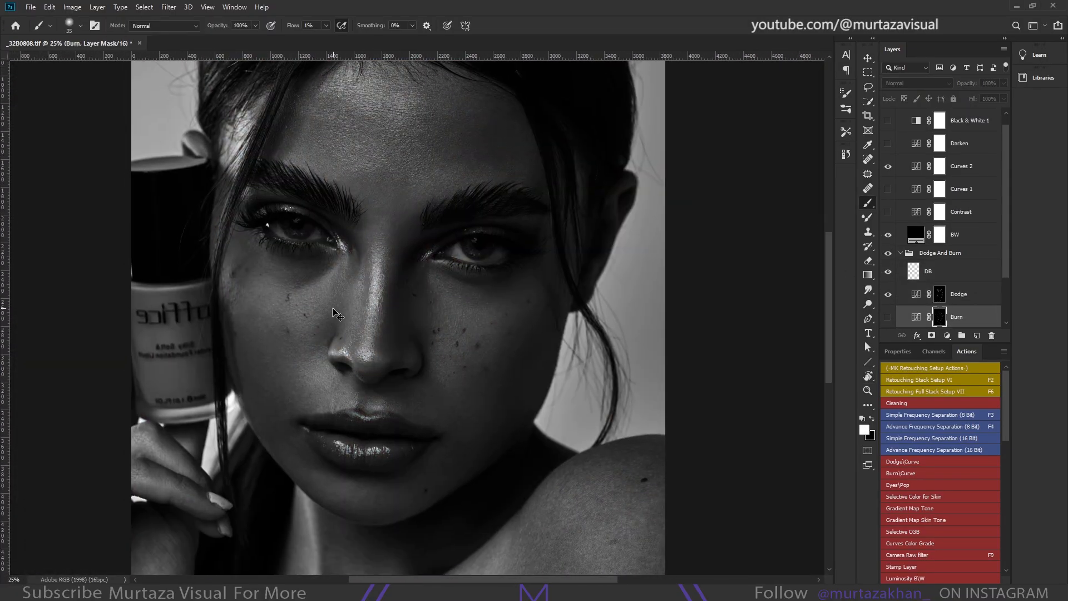
key("alt+bracketright")
key("alt+bracketleft")
key("bracketright")
key("alt+bracketright")
Replace the Curves 2 helper layer with Darken and flip the canvas view horizontally
left_click(888, 166)
key("ctrl+shift+h")
left_click(888, 143)
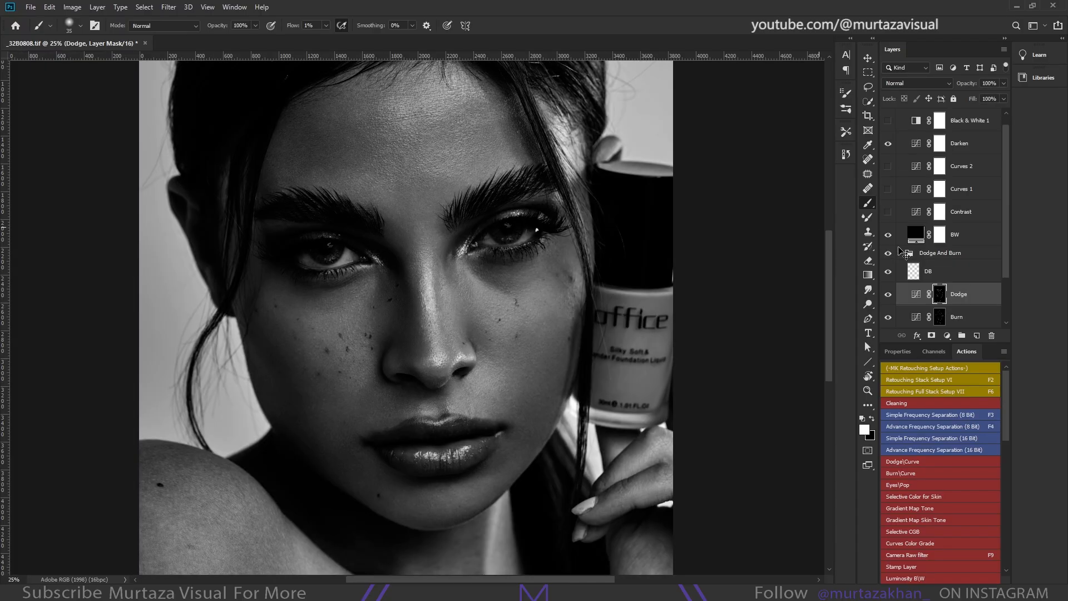
Show the Contrast helper layer and refine the cheek on the Dodge and Burn masks with the brush at 40
key("alt+bracketleft")
key("bracketright")
key("alt+bracketright")
left_click(888, 212)
key("alt+bracketleft")
key("alt+bracketright")
key("x")
key("alt+bracketleft")
key("alt+bracketright")
key("bracketleft")
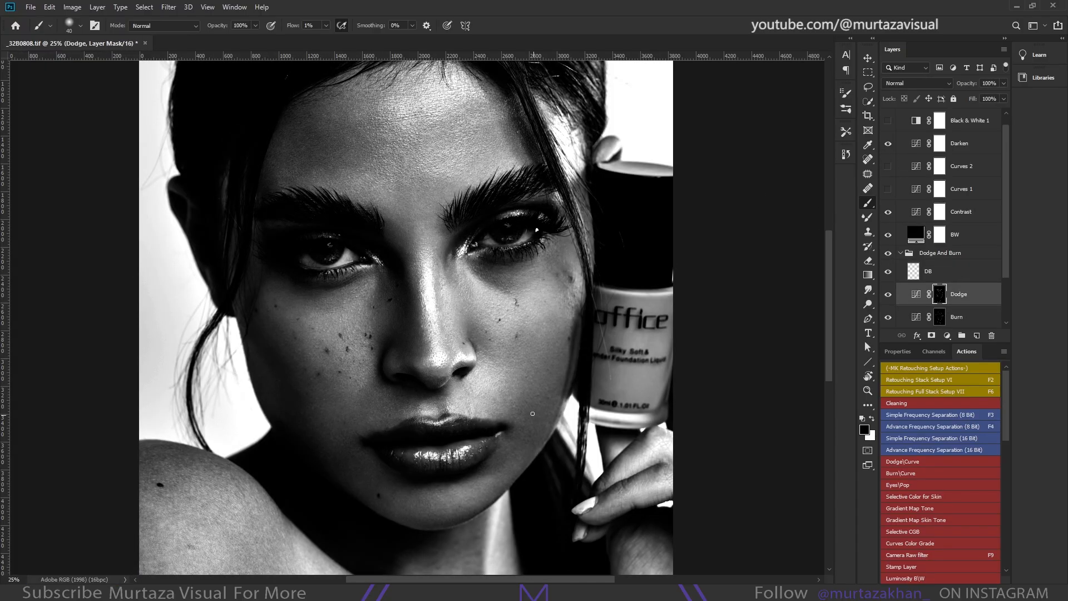
Lighten the forehead in white on the Dodge mask with a brush size of 45, and hide the Contrast helper layer
key("ctrl+comma")
key("x")
left_click_drag(382, 406, 351, 484)
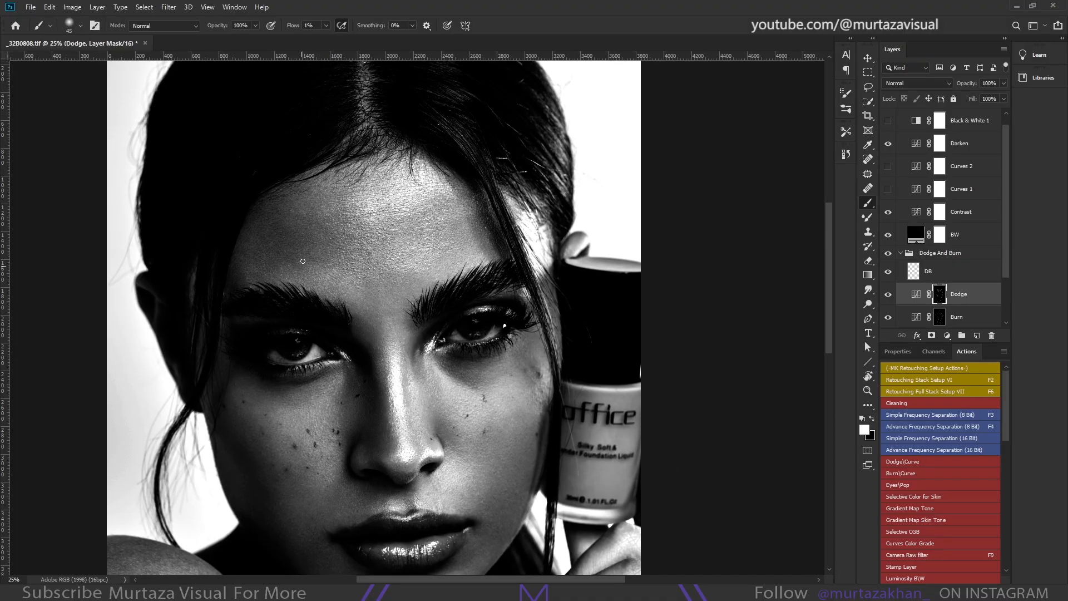
left_click_drag(445, 446, 584, 134)
left_click(888, 212)
left_click_drag(570, 338, 477, 381)
Even the tones of the neck and collarbone, starting on the Burn mask with a size 50 brush and continuing smaller on Dodge
key("alt+bracketleft")
key("bracketright")
left_click_drag(548, 503, 670, 355)
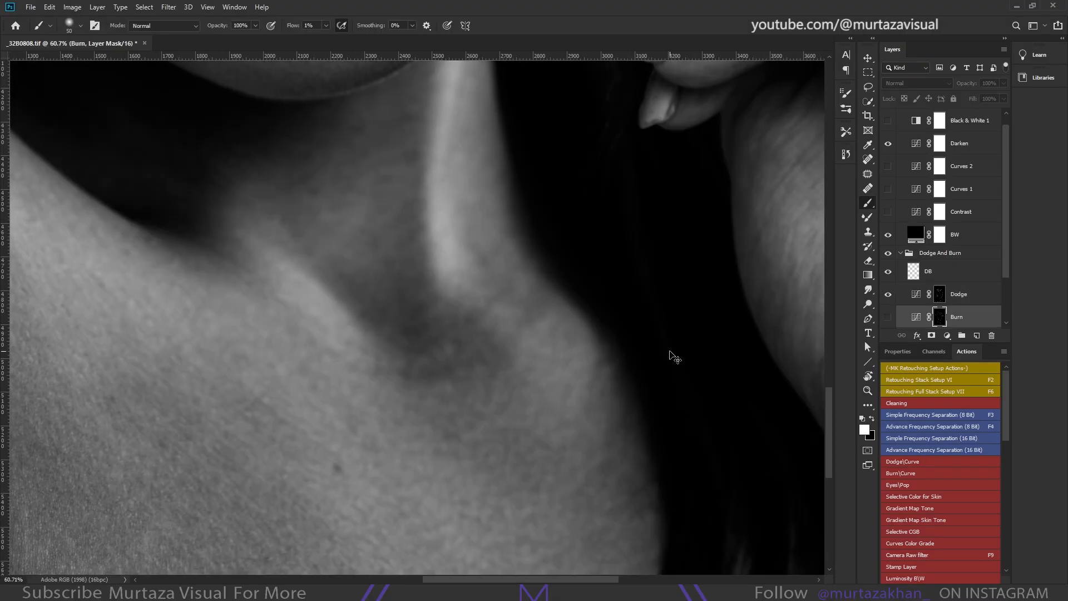
key("alt+bracketright")
key("bracketleft")
key("bracketleft")
key("bracketleft")
left_click_drag(534, 367, 473, 367)
scroll(889, 132, "up", 1)
Hide the Darken helper layer and touch up the neck below the chin on the Burn and Dodge masks
left_click(888, 114)
key("alt+bracketleft")
mouse_move(299, 312)
left_mouse_down()
mouse_move(450, 377)
mouse_move(487, 468)
left_mouse_up()
left_click(888, 114)
left_click(888, 143)
key("alt+bracketright")
key("alt+bracketleft")
key("alt+bracketright")
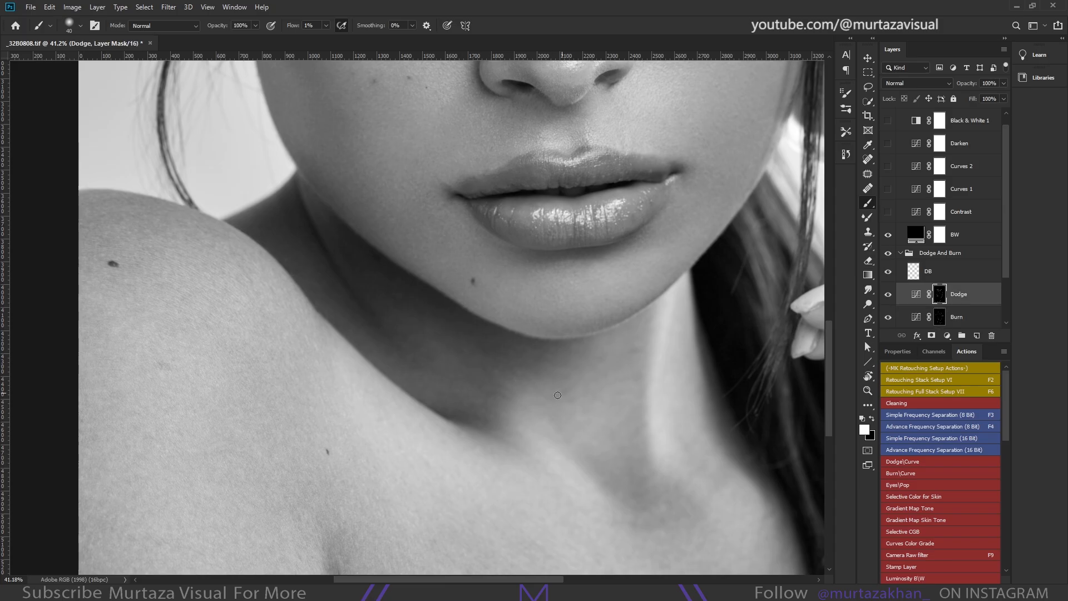
left_click_drag(492, 387, 445, 386)
Hide the BW helper layer and compare the image with the Dodge layer hidden and shown
key("alt+bracketright")
key("alt+bracketright")
key("alt+bracketright")
key("ctrl+comma")
left_click_drag(699, 467, 699, 250)
key("alt+bracketleft")
key("alt+bracketleft")
key("alt+bracketleft")
key("ctrl+comma")
key("ctrl+comma")
Run the Advance Frequency Separation (16 Bit) action to build the separation group above Dodge And Burn
left_click_drag(561, 386, 526, 590)
left_click(901, 233)
left_click(926, 449)
key("Return")
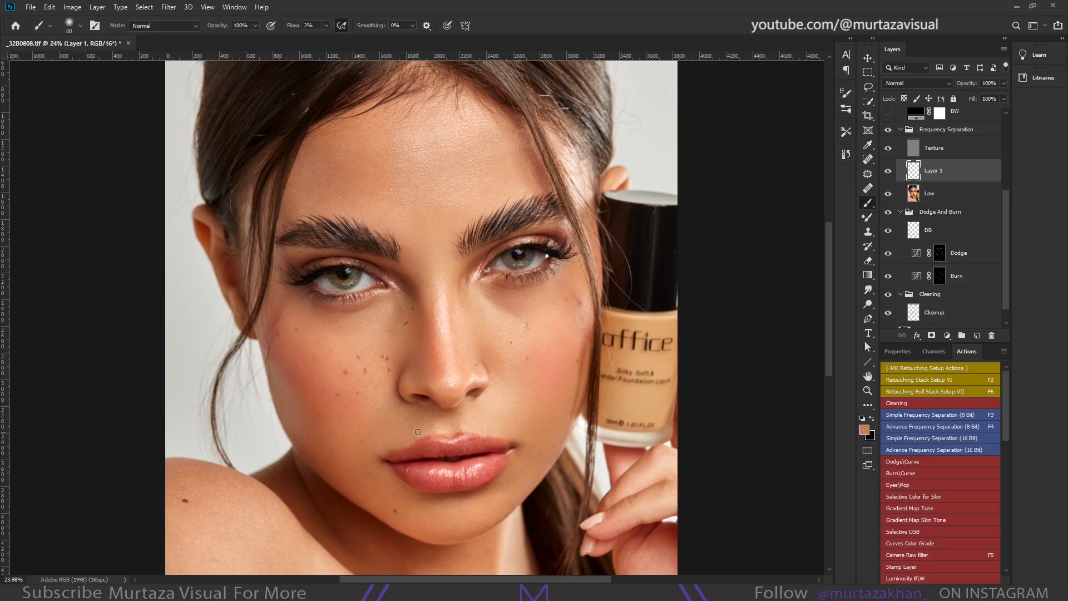
Paint sampled skin tones at 2% flow around the nose and inner eye corner on the layer between Texture and Low
scroll(418, 431, "up", 2)
left_click(443, 401, "alt")
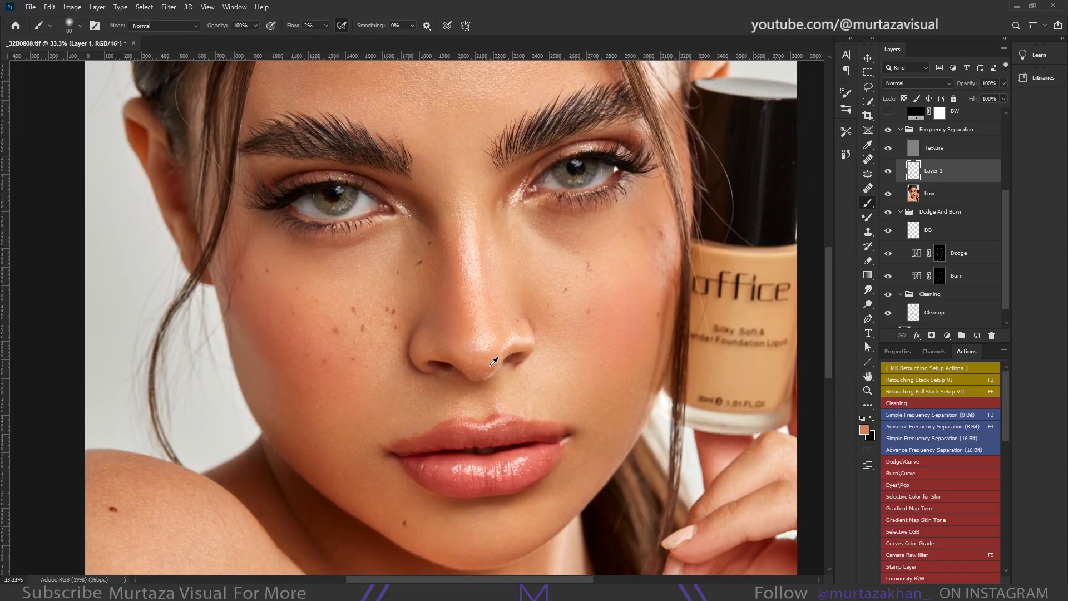
scroll(501, 214, "up", 2)
left_click(488, 262, "alt")
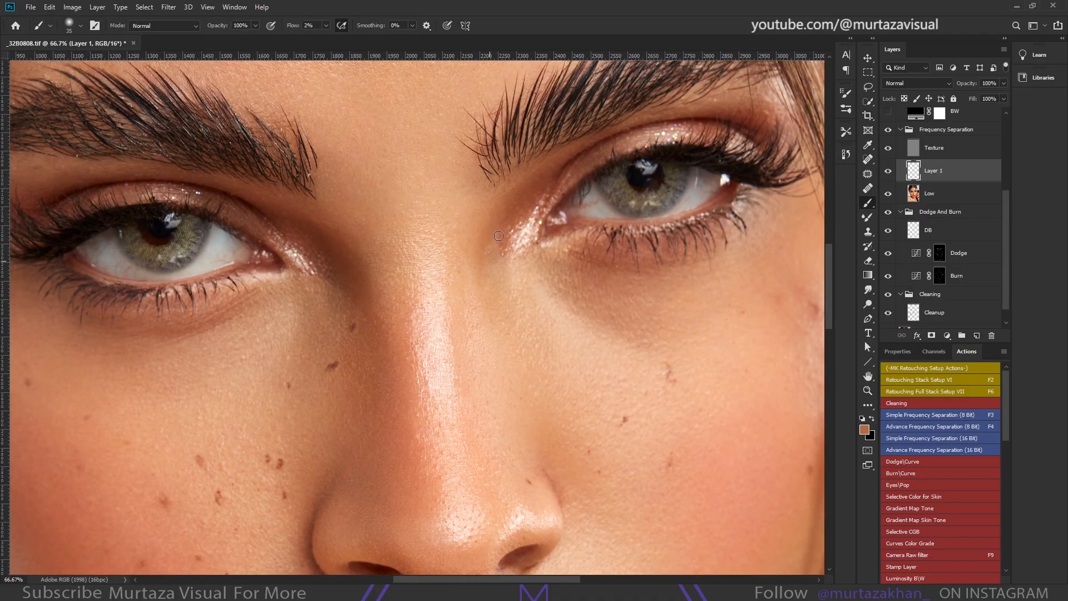
left_click_drag(518, 278, 497, 249)
scroll(417, 312, "down", 1)
Blend the nose bridge with a size 70 brush and the eyelid farther from the bottle with a smaller one
left_click_drag(405, 305, 474, 269)
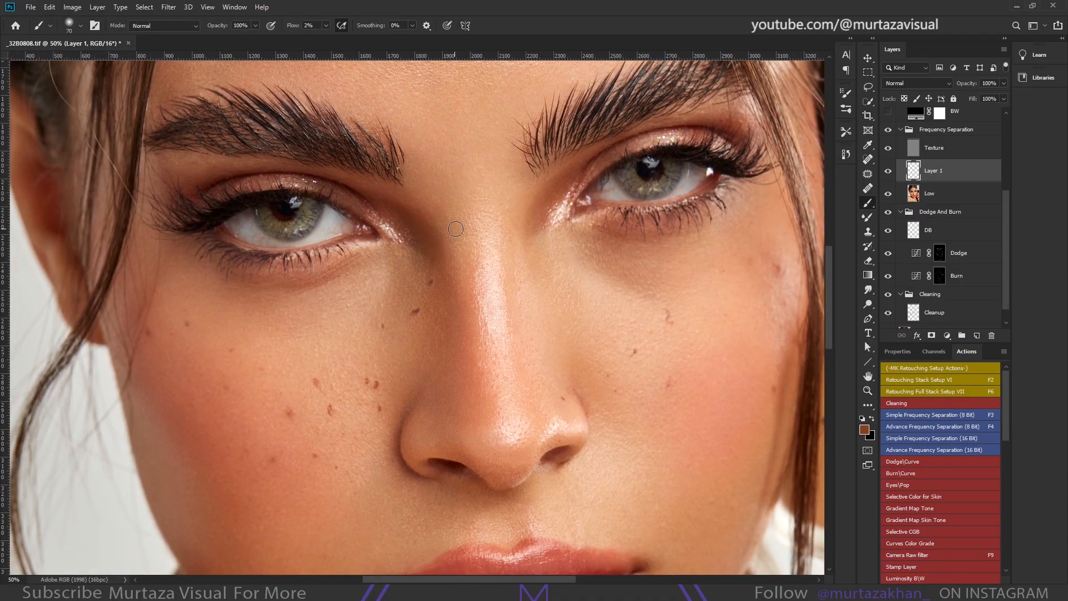
left_click_drag(219, 291, 286, 305)
left_click_drag(227, 167, 212, 234)
left_click_drag(334, 250, 304, 272)
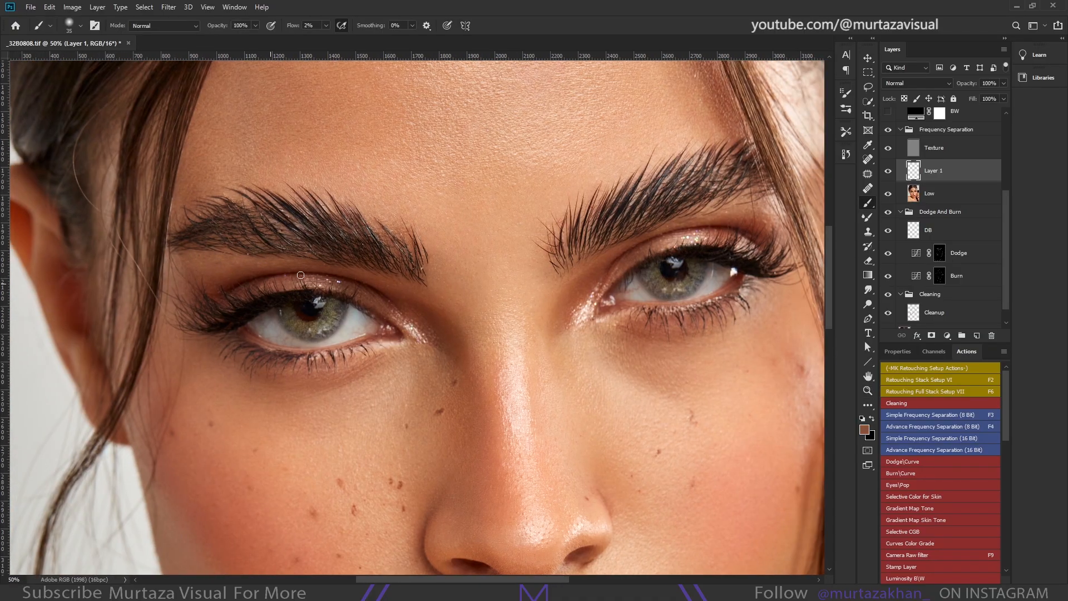
Blend sampled skin tones under the bottle-side eye and over the cheek beside the nose with the brush at 45
left_click_drag(606, 331, 501, 282)
key("bracketleft")
key("bracketleft")
key("bracketleft")
left_click(520, 286, "alt")
left_click_drag(622, 364, 539, 319)
key("bracketright")
left_click(539, 320, "alt")
left_click_drag(436, 442, 486, 386)
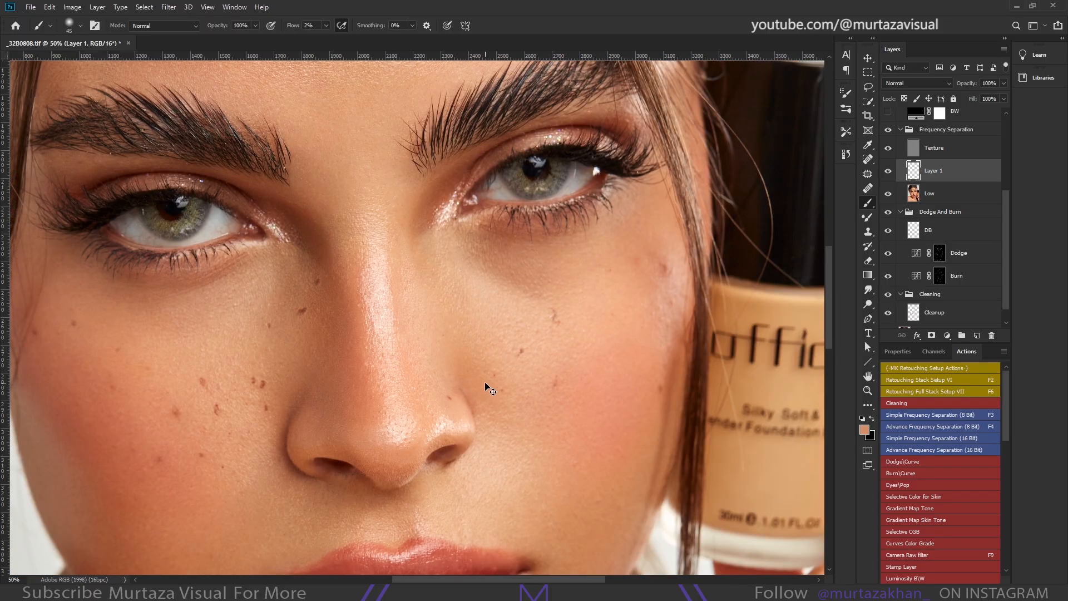
Enlarge the brush to 90 and blend the color transitions across the forehead
key("ctrl+minus")
key("ctrl+minus")
mouse_move(369, 460)
left_mouse_down()
mouse_move(347, 388)
mouse_move(375, 552)
left_mouse_up()
key("ctrl+plus")
key("ctrl+plus")
key("bracketright")
key("bracketright")
key("bracketright")
left_click_drag(188, 409, 317, 329)
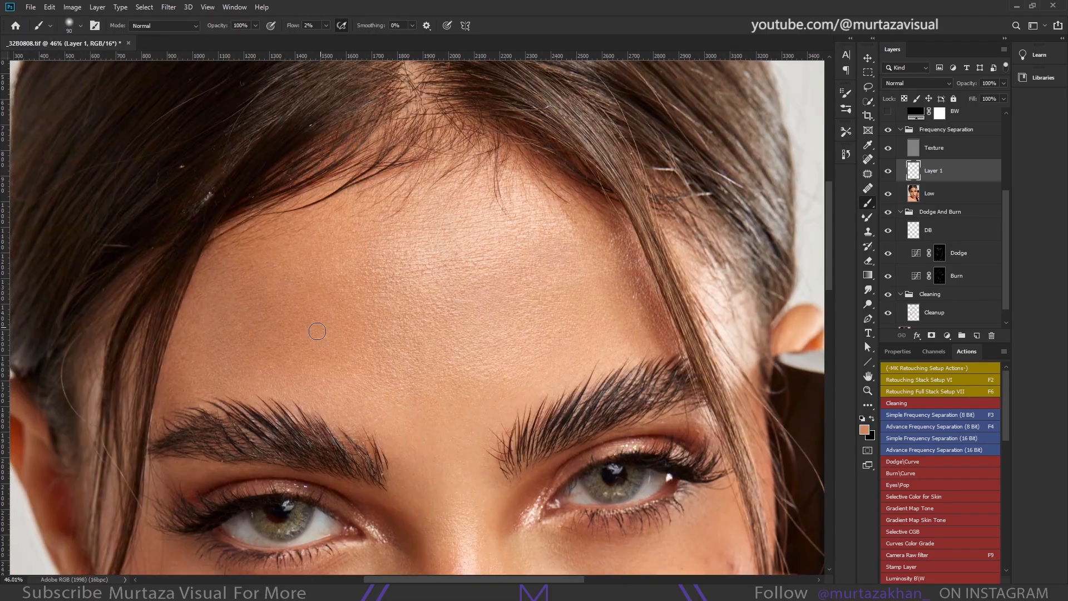
Enlarge the brush to 175 and smooth the forehead above the bottle-side eyebrow with a sampled skin tone
key("ctrl+minus")
key("ctrl+minus")
left_click_drag(457, 306, 431, 296)
mouse_move(325, 503)
left_mouse_down()
mouse_move(362, 336)
mouse_move(332, 338)
left_mouse_up()
key("bracketright")
key("bracketright")
key("bracketright")
left_click_drag(575, 322, 563, 322)
left_click_drag(472, 172, 501, 306)
left_click(500, 306, "alt")
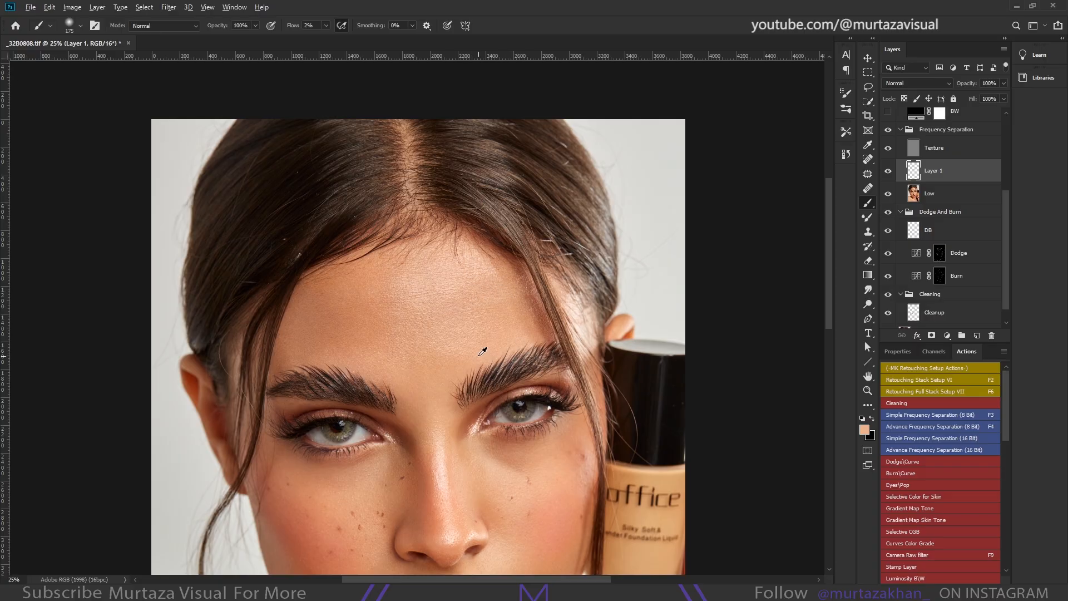
Blend sampled skin tones above the upper lip and on the chin, bringing the brush size to 175
left_click_drag(330, 378, 344, 196)
key("bracketright")
key("bracketright")
key("bracketright")
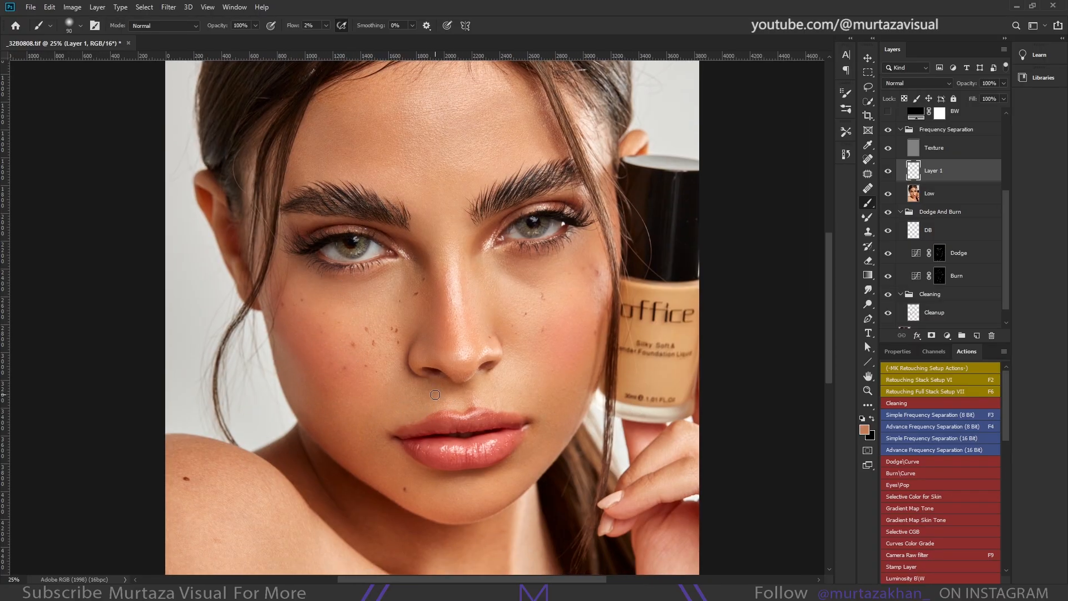
mouse_move(564, 401)
left_mouse_down()
mouse_move(477, 446)
mouse_move(486, 406)
left_mouse_up()
key("bracketright")
key("bracketright")
key("bracketright")
key("bracketright")
left_click(437, 473, "alt")
left_click_drag(380, 235, 445, 334)
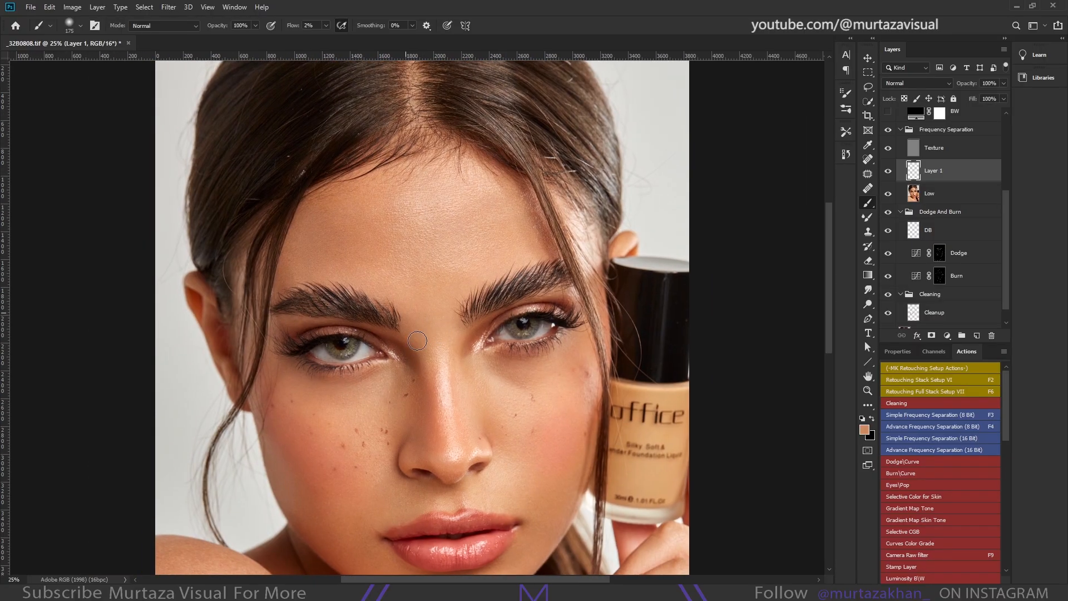
Blend the skin between the eyebrows with a smaller brush and fit the whole portrait in view
left_click_drag(472, 242, 457, 275)
key("bracketleft")
key("bracketleft")
key("bracketleft")
key("ctrl+0")
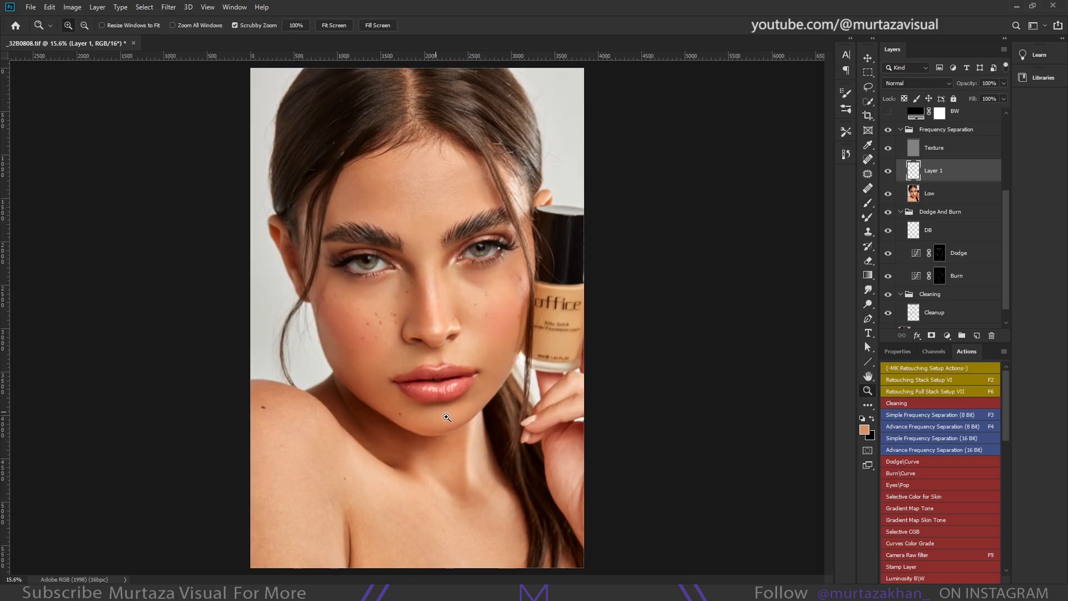
key("bracketleft")
key("bracketleft")
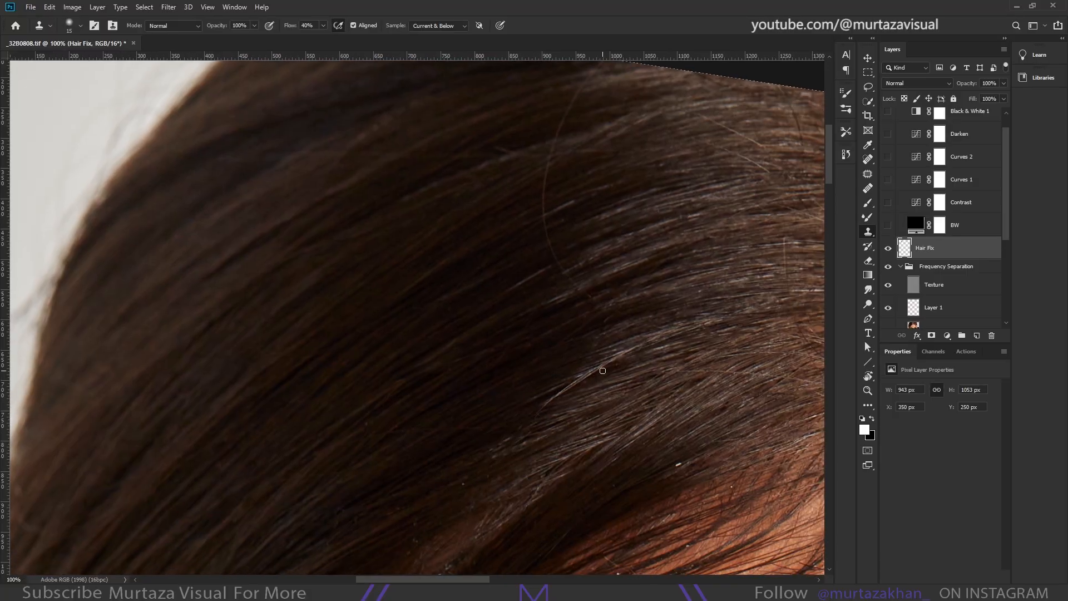
Remove stray hairs from the crown on the Hair Fix layer with the Healing Brush and the Clone Stamp at 40% flow
key("j")
left_click_drag(566, 300, 515, 274)
key("s")
mouse_move(544, 407)
left_mouse_down()
mouse_move(646, 344)
mouse_move(544, 391)
left_mouse_up()
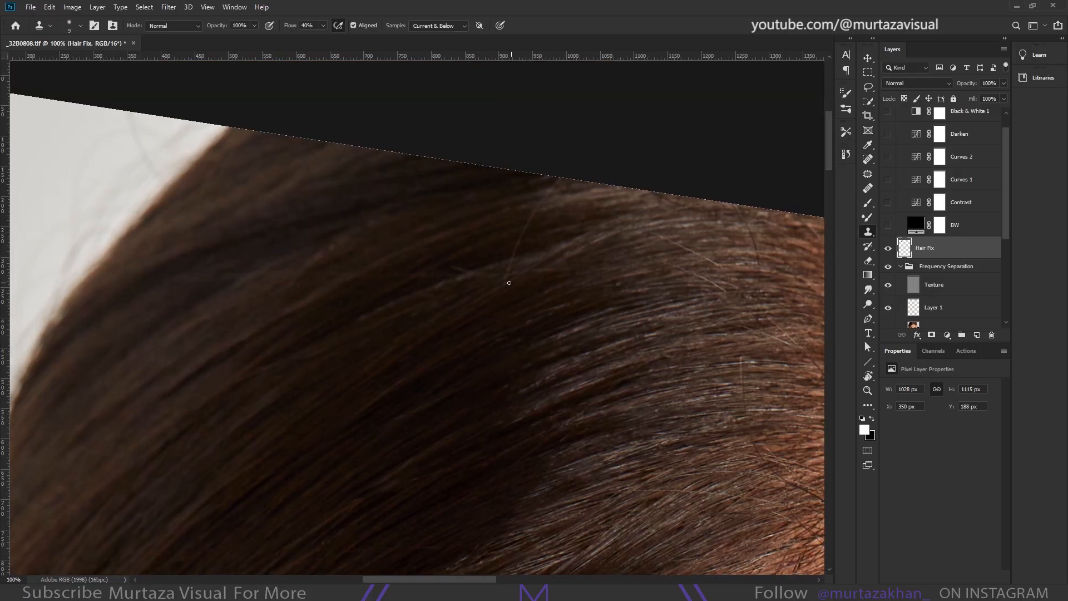
left_click_drag(530, 215, 554, 176)
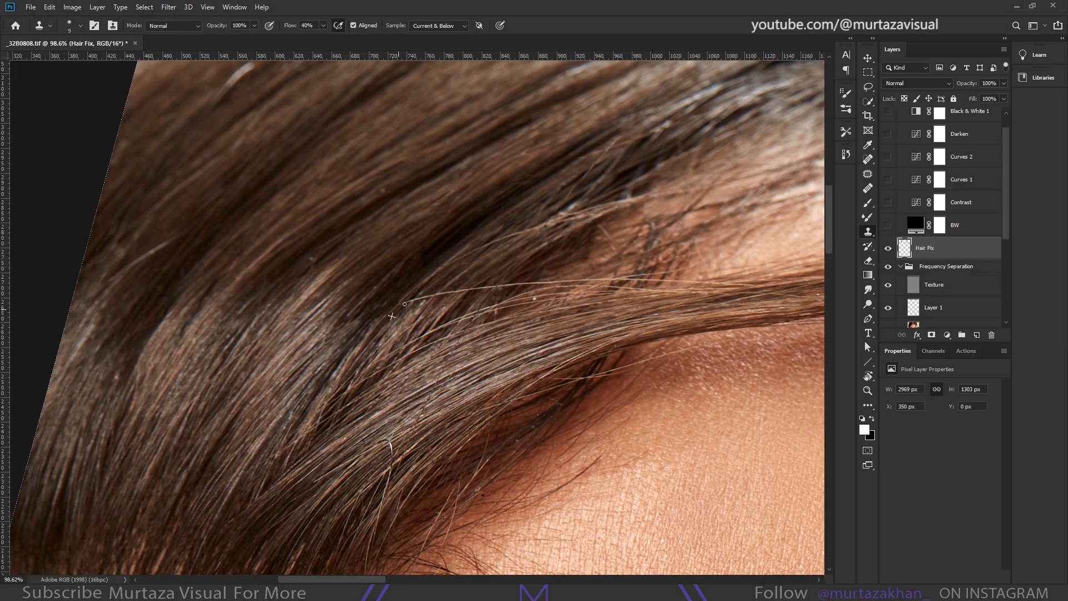
Remove the stray hairs crossing the temple and the upper cheek beside the eye with a size 20 Healing Brush
scroll(506, 286, "up", 3)
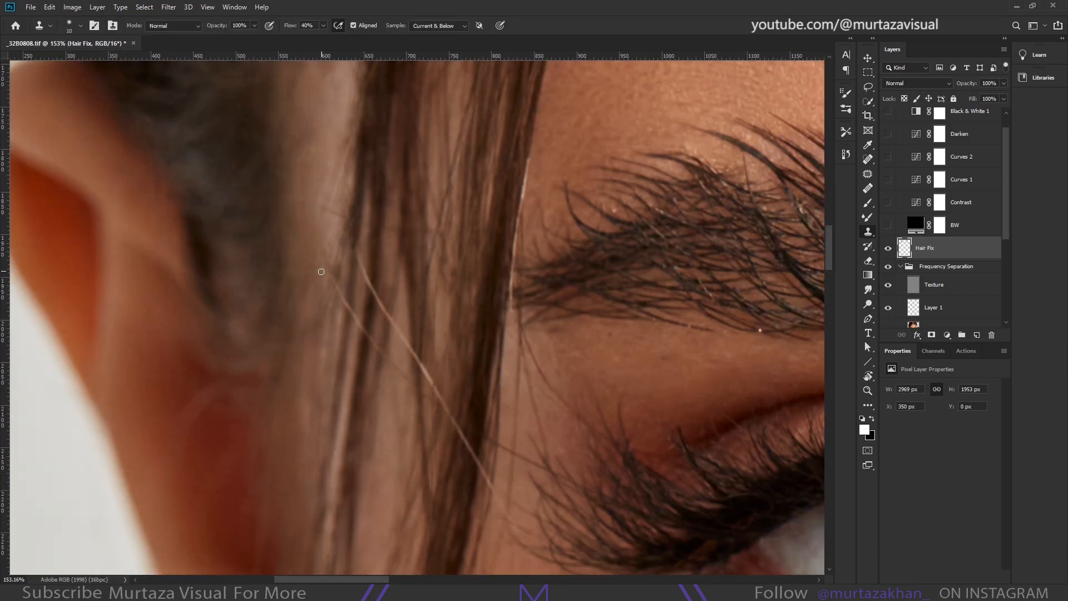
key("j")
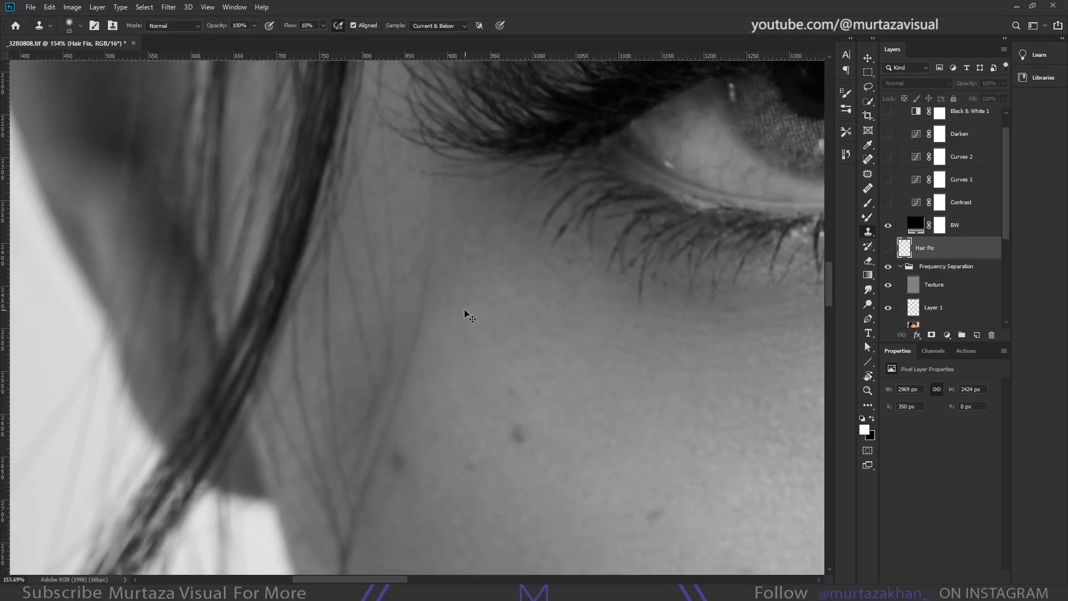
key("j")
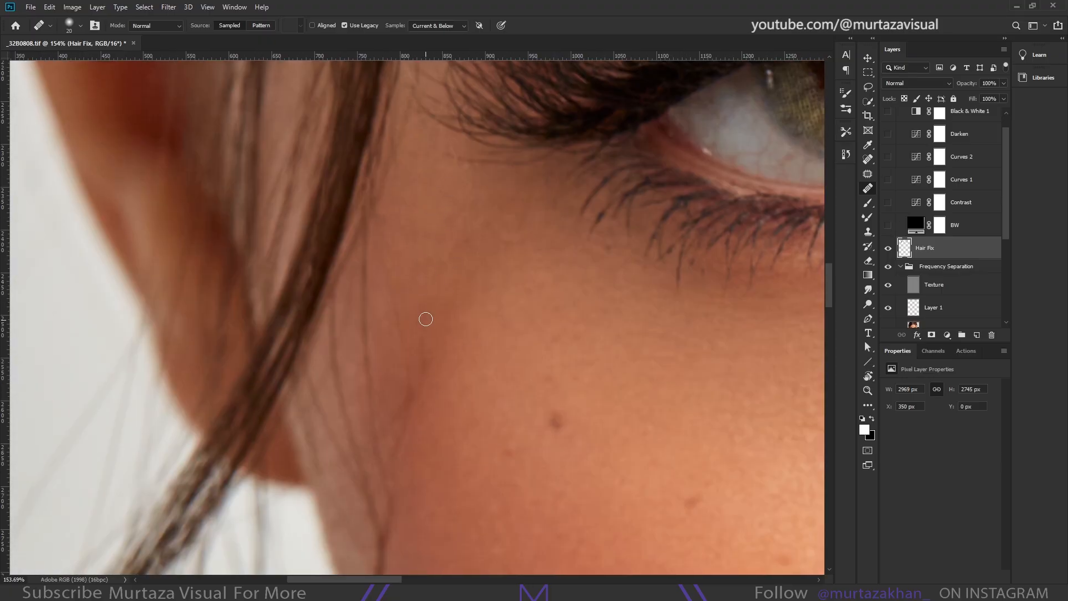
left_click_drag(365, 350, 365, 260)
key("s")
key("j")
left_click_drag(394, 405, 366, 321)
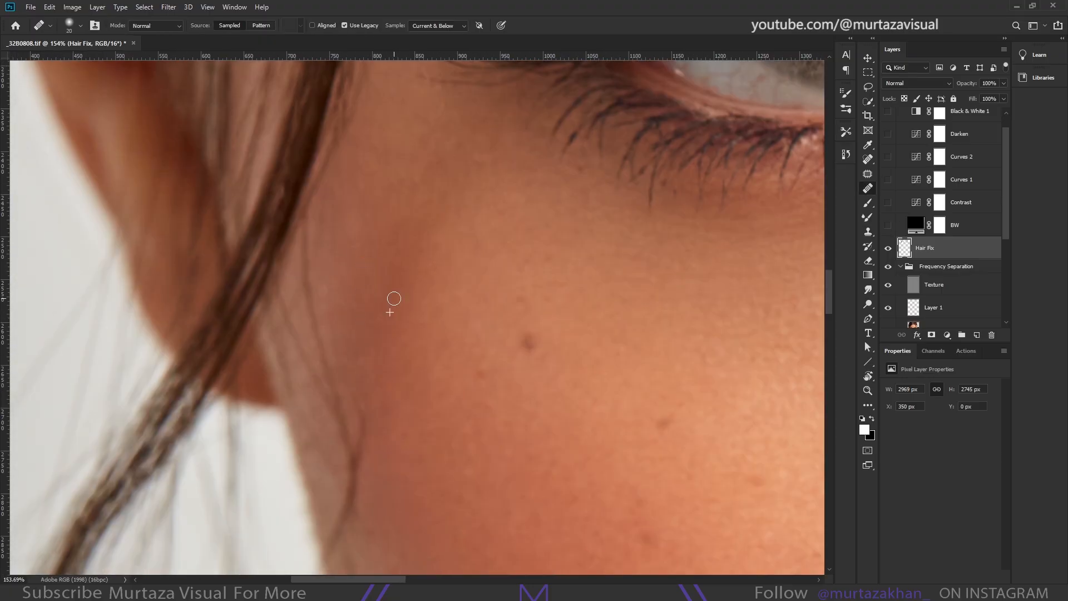
mouse_move(368, 383)
left_mouse_down()
mouse_move(345, 273)
mouse_move(332, 342)
left_mouse_up()
Heal the remaining fine hairs along the cheek edge beneath the ear on the Hair Fix layer
key("Tab")
left_click_drag(332, 340, 316, 403)
mouse_move(287, 193)
left_mouse_down()
mouse_move(287, 158)
mouse_move(291, 220)
mouse_move(416, 89)
left_mouse_up()
key("r")
mouse_move(366, 119)
left_mouse_down()
mouse_move(357, 269)
mouse_move(328, 263)
left_mouse_up()
scroll(328, 262, "down", 4)
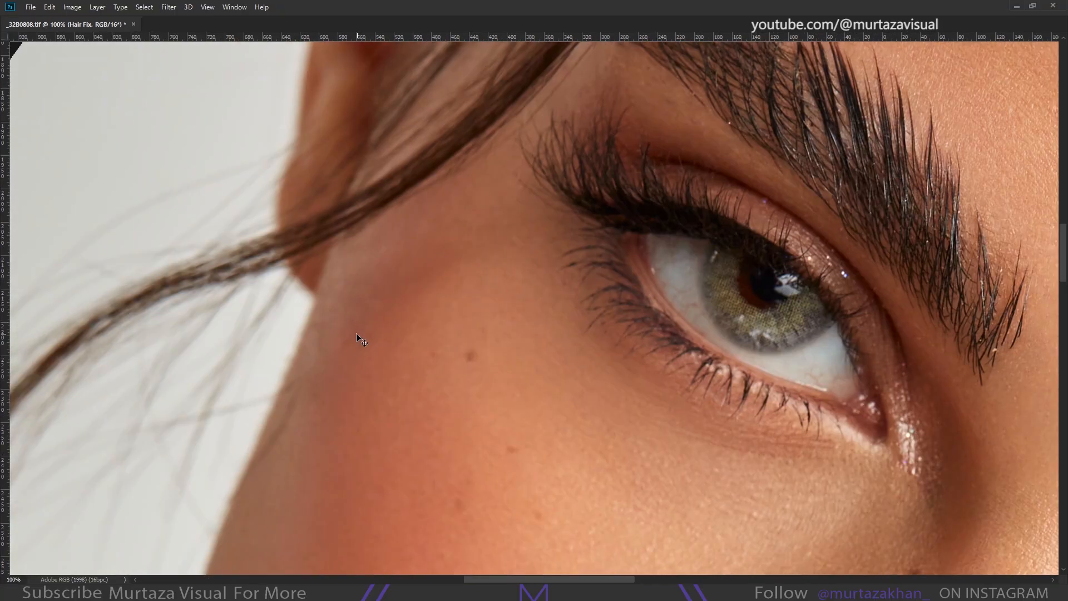
Remove the wispy hairs on the background between the loose strand and the cheek
scroll(341, 330, "down", 4)
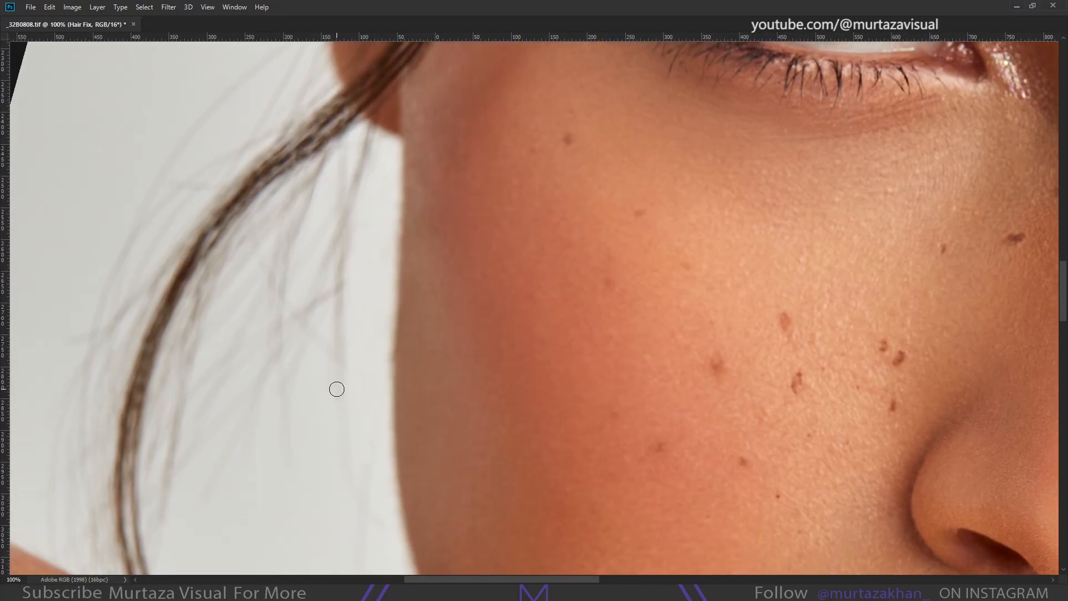
scroll(337, 389, "down", 2)
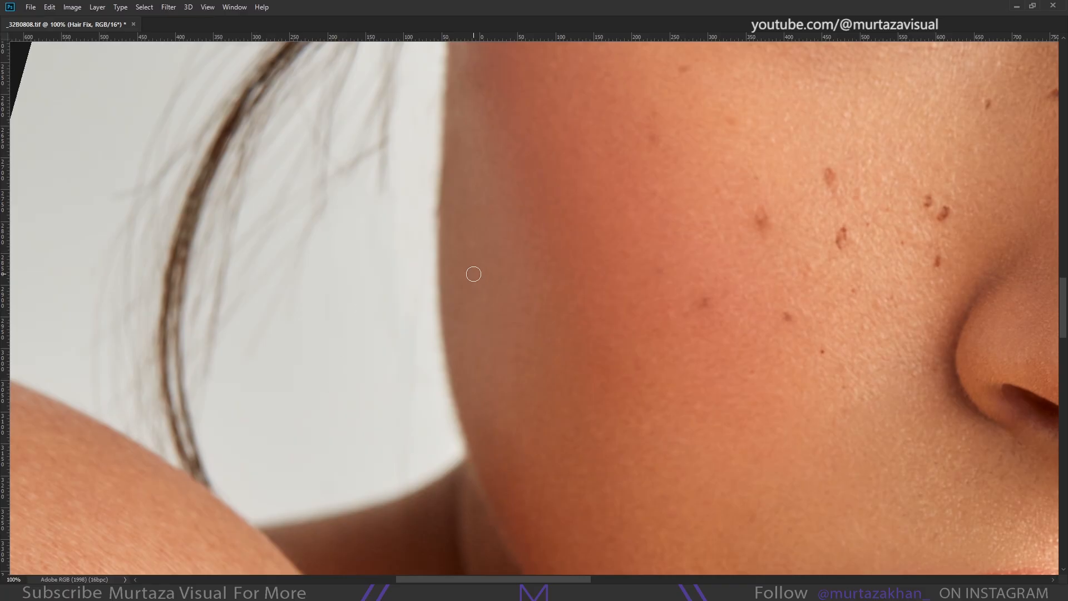
left_click_drag(385, 183, 383, 99)
left_click_drag(402, 153, 384, 299)
left_click_drag(348, 293, 331, 316)
mouse_move(371, 237)
left_mouse_down()
mouse_move(367, 166)
mouse_move(338, 301)
left_mouse_up()
left_click_drag(372, 248, 425, 161)
left_click_drag(382, 110, 405, 72)
left_click_drag(424, 84, 394, 182)
left_click_drag(331, 225, 345, 182)
left_click_drag(346, 181, 309, 280)
mouse_move(309, 280)
left_mouse_down()
mouse_move(339, 167)
mouse_move(322, 228)
mouse_move(297, 192)
left_mouse_up()
Clear the wisps around the lower part and outer side of the loose strand with a larger brush, sampling clean background
key("]")
mouse_move(380, 328)
left_mouse_down()
mouse_move(325, 289)
mouse_move(295, 328)
left_mouse_up()
left_click_drag(312, 279, 281, 228)
mouse_move(325, 323)
left_mouse_down()
mouse_move(291, 260)
mouse_move(464, 320)
mouse_move(295, 396)
left_mouse_up()
left_click_drag(295, 396, 463, 341)
left_click_drag(529, 398, 582, 292)
left_click(234, 256, "alt")
left_click_drag(259, 374, 284, 232)
left_click_drag(275, 199, 278, 296)
left_click(293, 443, "alt")
left_click_drag(236, 203, 374, 523)
key("[")
key("[")
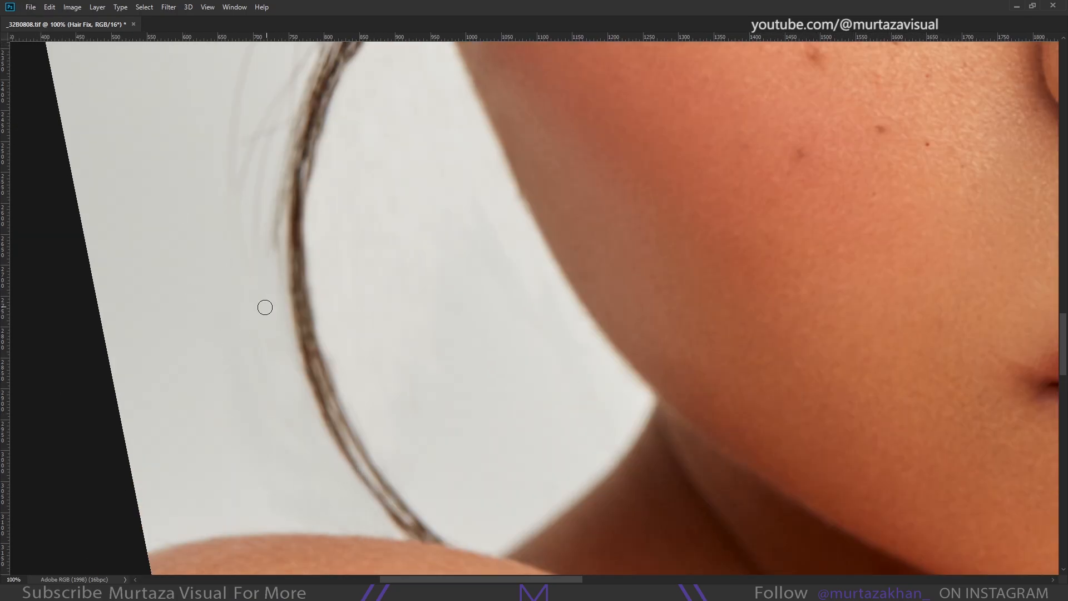
Heal the faint stray hairs on the background beside the ear and the hair edge above it
scroll(264, 307, "down", 2)
scroll(357, 305, "down", 2)
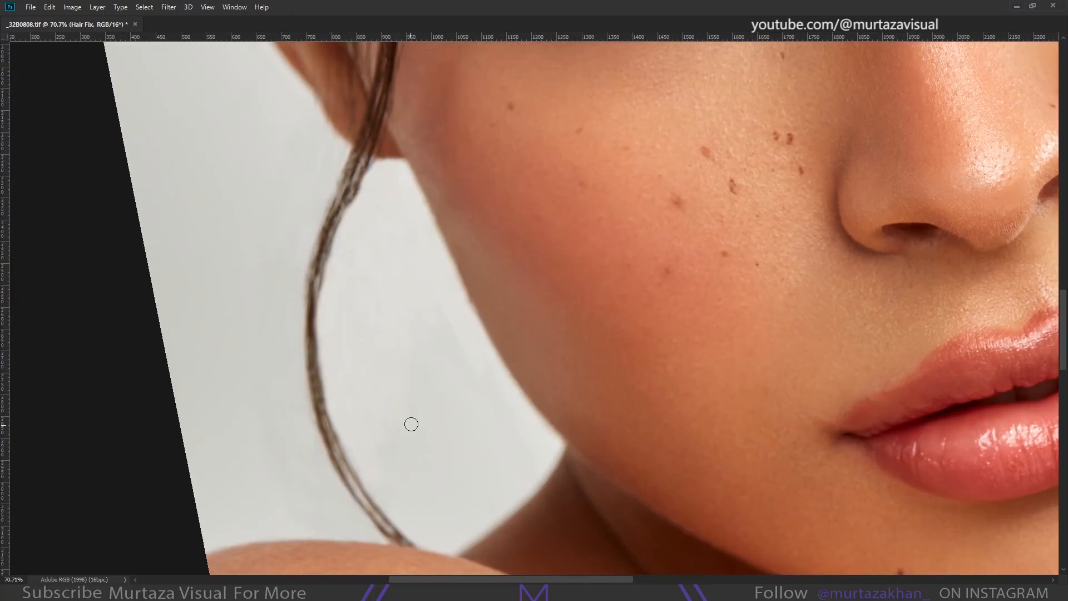
scroll(411, 424, "up", 3)
scroll(407, 382, "up", 3)
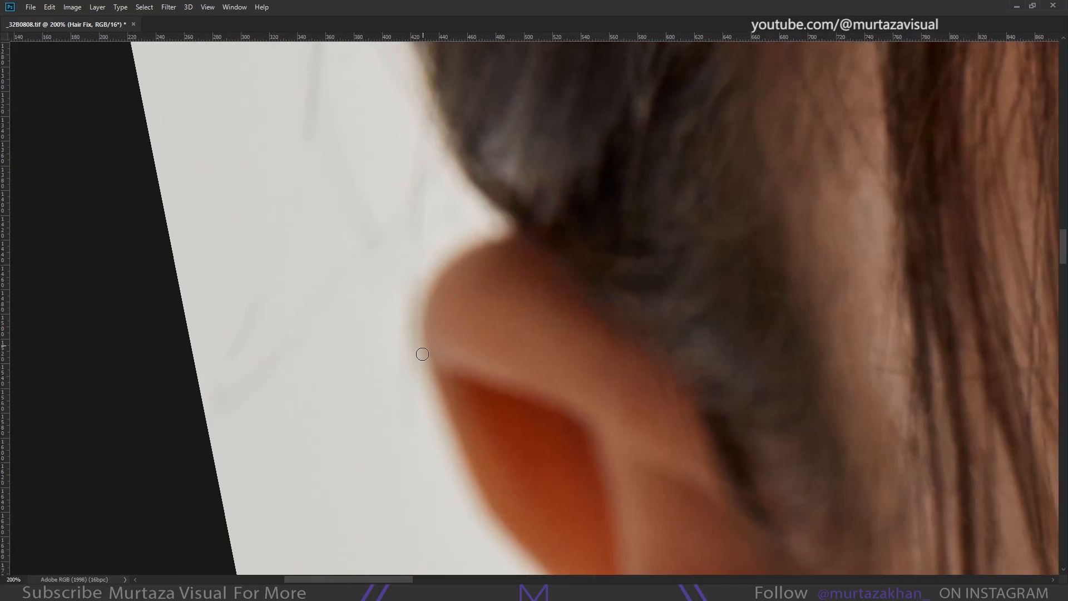
scroll(400, 274, "up", 2)
scroll(365, 382, "down", 3)
scroll(411, 262, "up", 3)
scroll(412, 262, "down", 2)
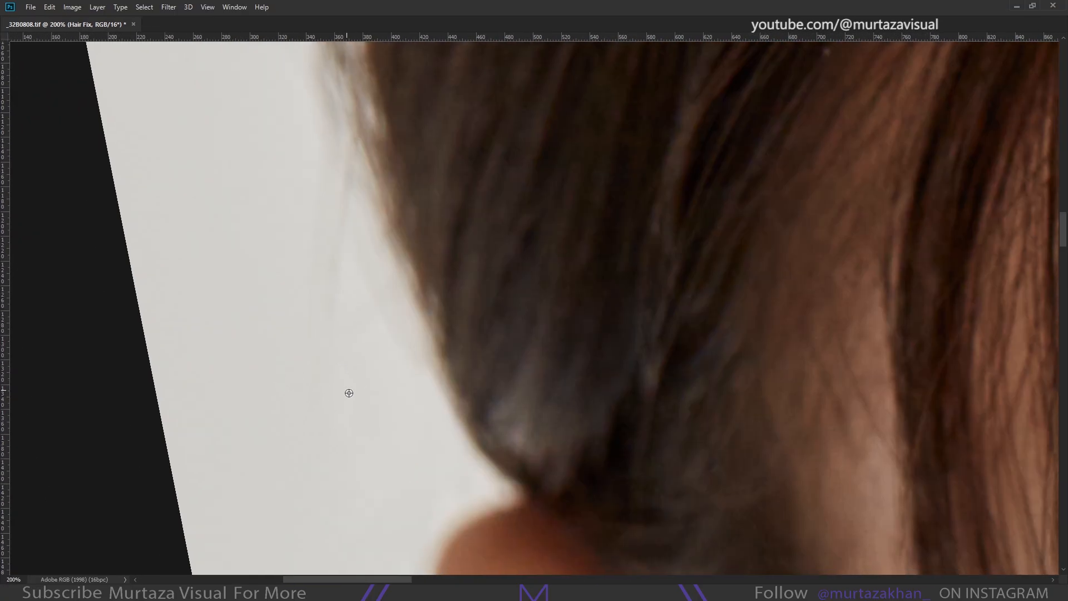
scroll(312, 469, "up", 2)
scroll(251, 322, "down", 2)
scroll(340, 305, "down", 1)
left_click_drag(340, 306, 195, 398)
key("Escape")
Examine the crown and the forehead hairline up close for remaining stray hairs
scroll(279, 326, "down", 2)
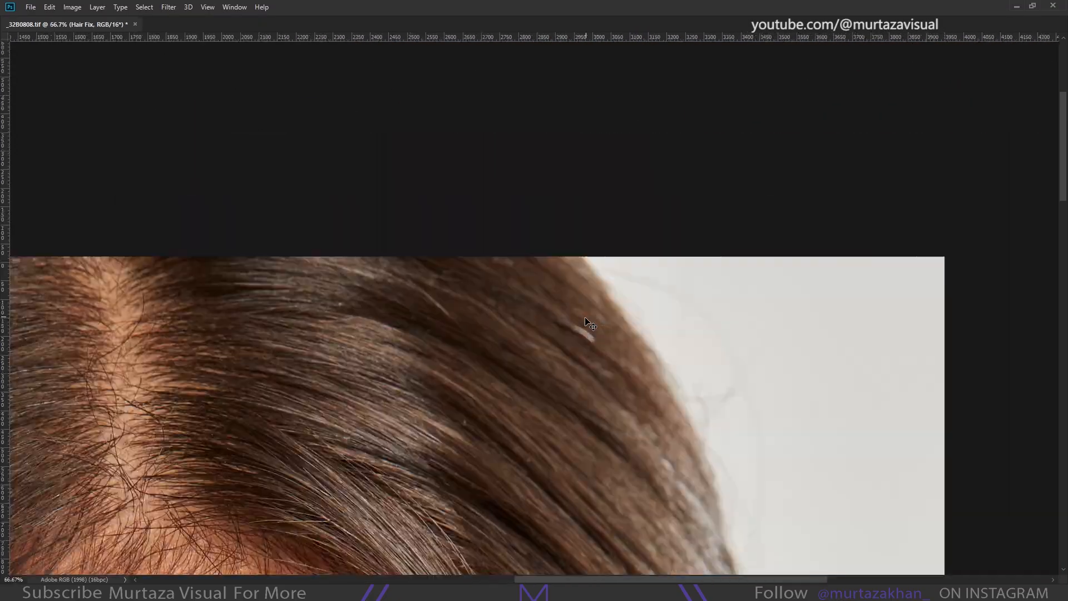
scroll(389, 305, "up", 1)
scroll(510, 368, "down", 2)
scroll(510, 368, "up", 2)
scroll(427, 302, "up", 2)
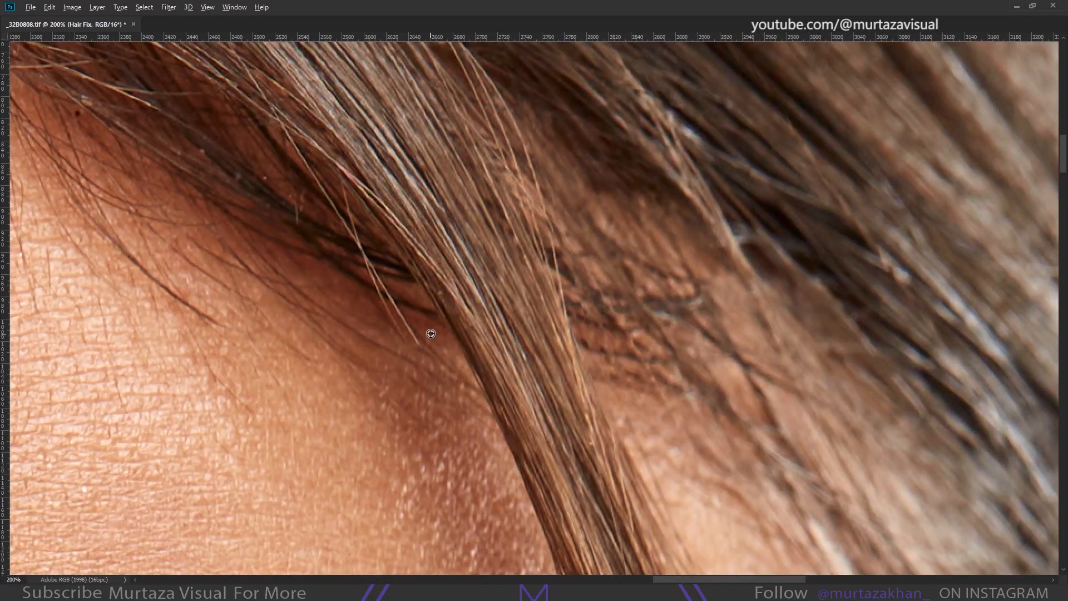
key("r")
left_click_drag(421, 320, 376, 345)
left_click_drag(377, 345, 365, 386)
key("Escape")
scroll(412, 328, "down", 2)
key("r")
left_click_drag(412, 328, 291, 339)
scroll(291, 339, "up", 2)
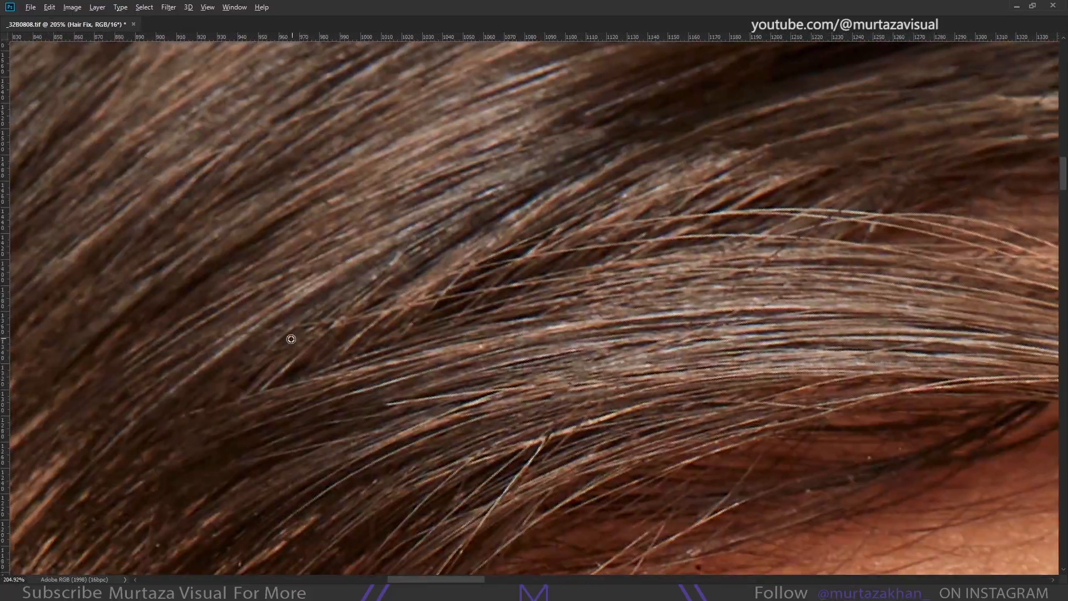
Show the Visual Helper Layers and clean the stray hairs along the head's edge above the bottle, using the Clone Stamp at 30% flow
scroll(461, 267, "down", 4)
scroll(660, 284, "up", 2)
left_click_drag(656, 421, 625, 308)
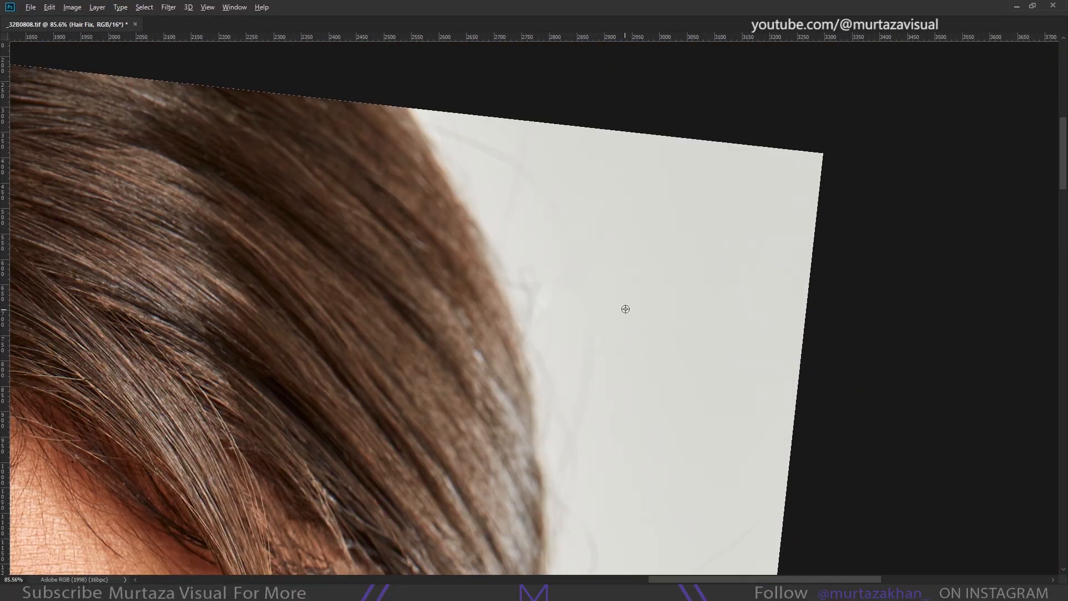
key("Tab")
left_click(888, 132)
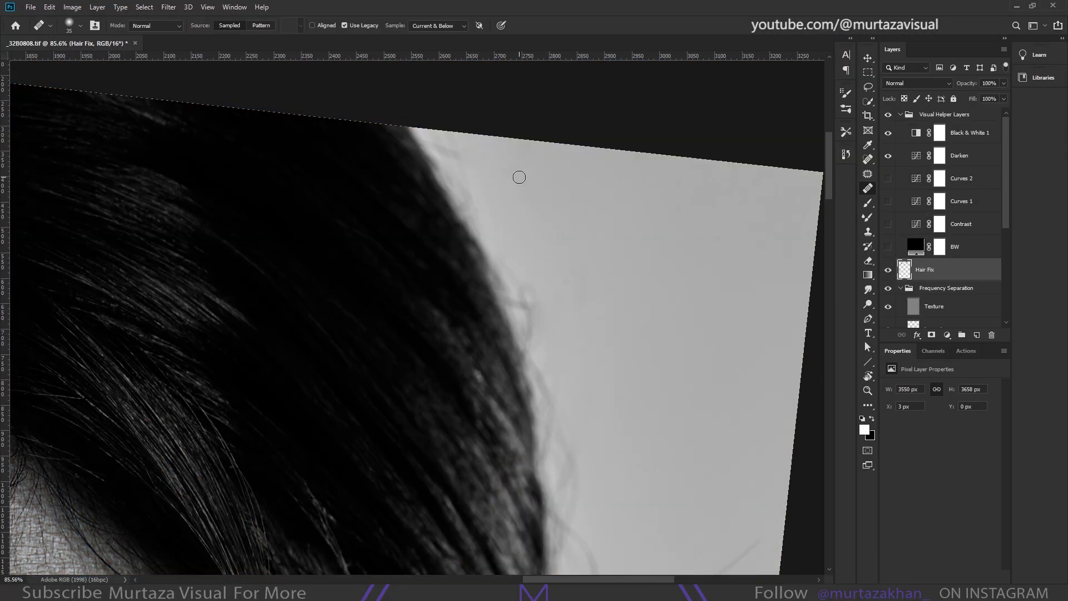
scroll(506, 195, "right", 3)
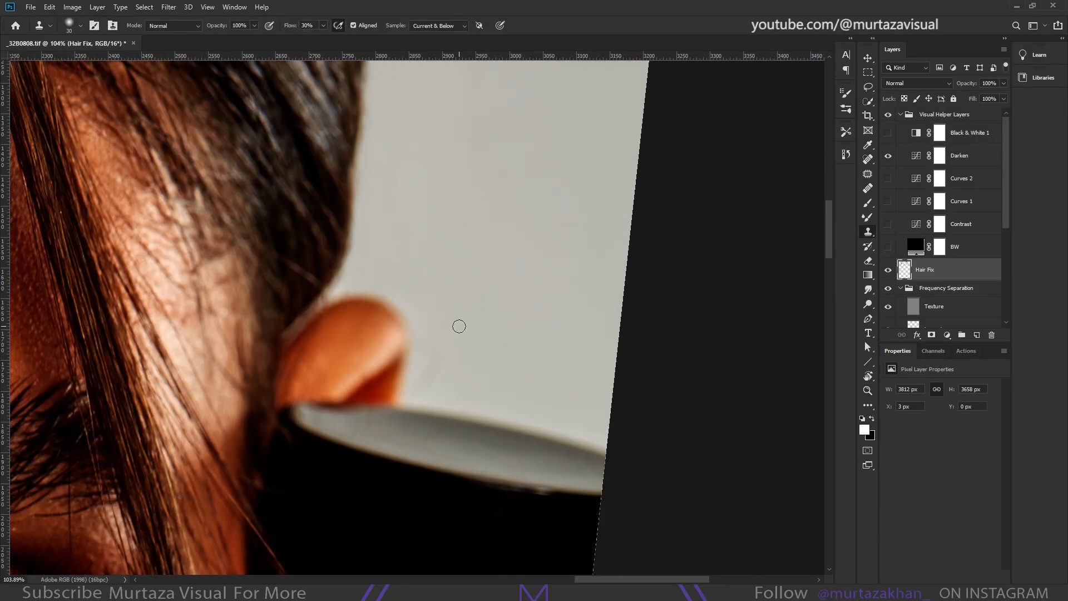
key("j")
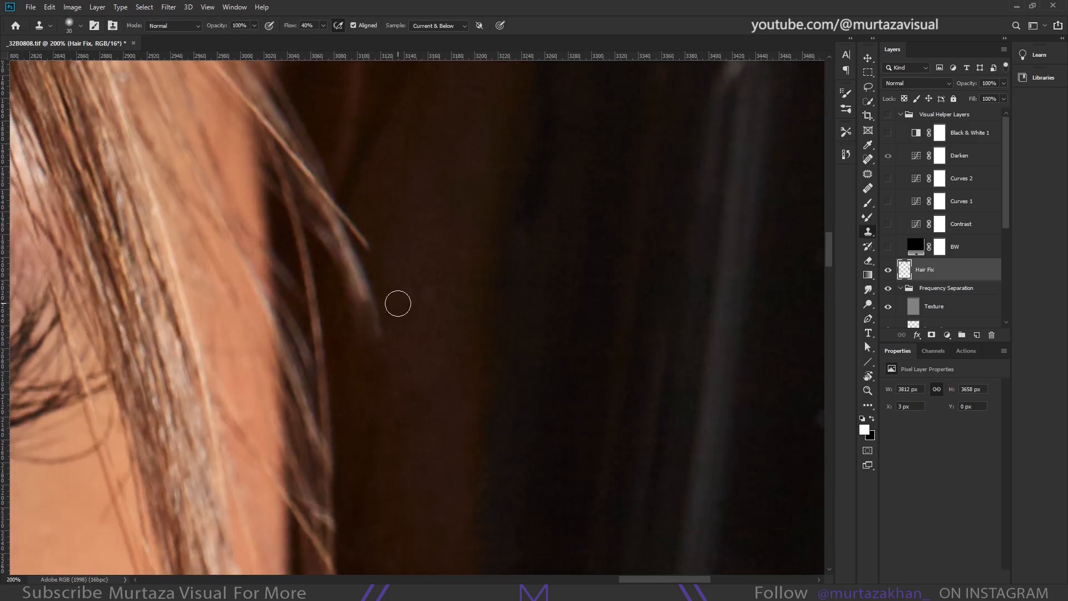
Remove the stray hairs beside the face over the black bottle cap with the Healing Brush and the Clone Stamp at 10% flow
key("z")
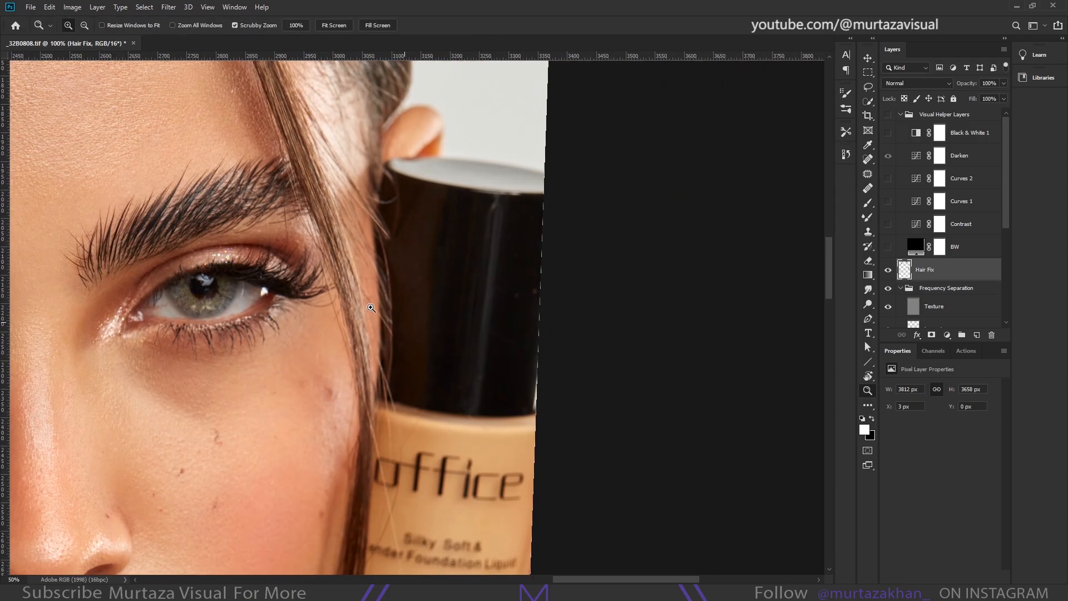
left_click_drag(371, 307, 457, 322)
key("s")
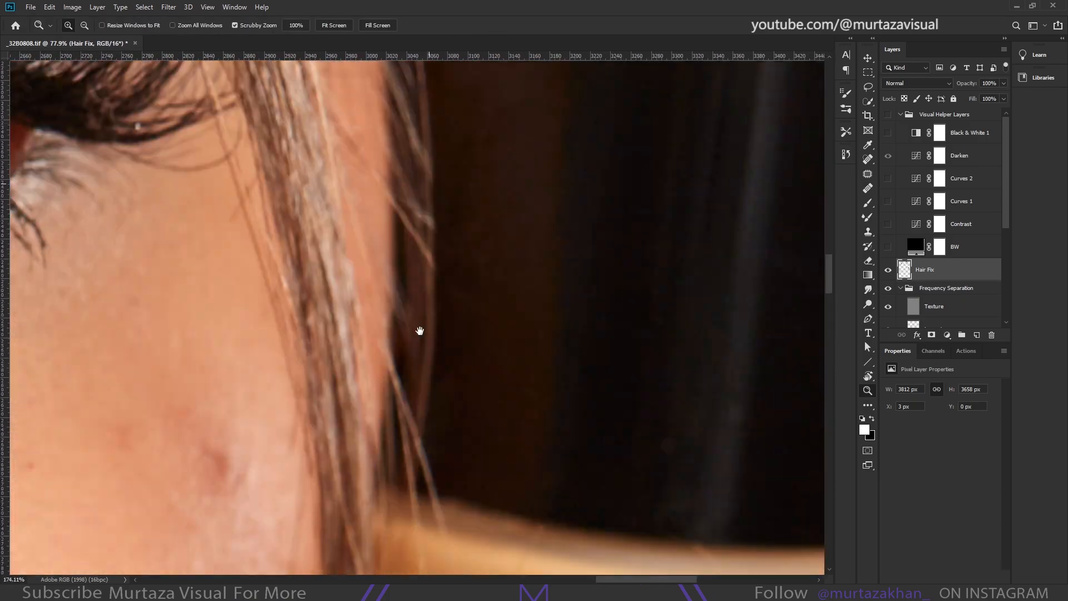
key("shift+1")
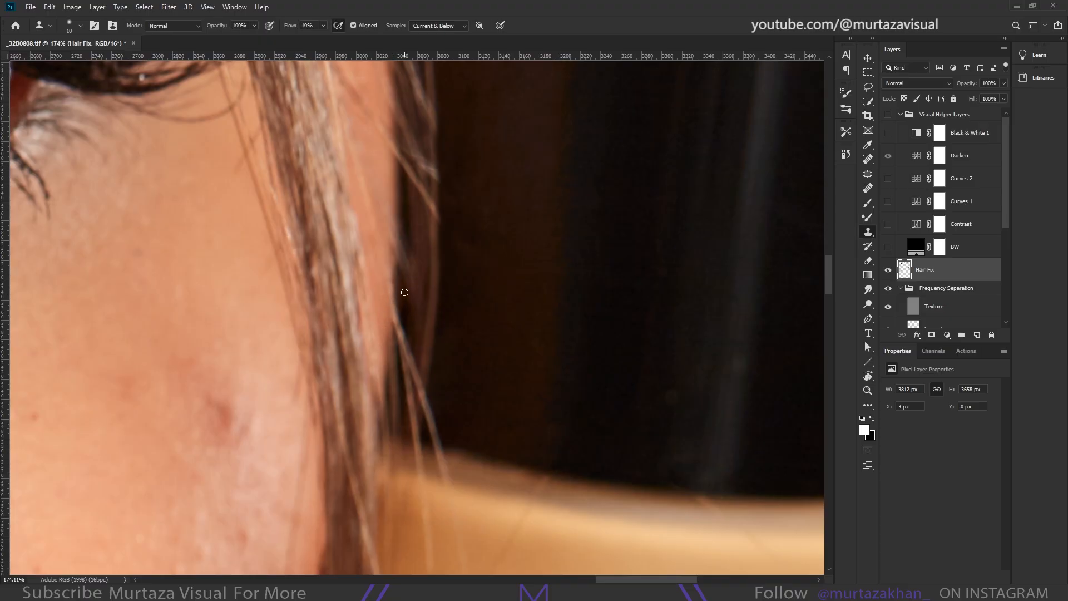
key("j")
left_click_drag(391, 276, 412, 387)
key("s")
left_click_drag(403, 333, 410, 411)
Clone away the stray hair crossing the bottle label below the brand name
key("shift+j")
key("s")
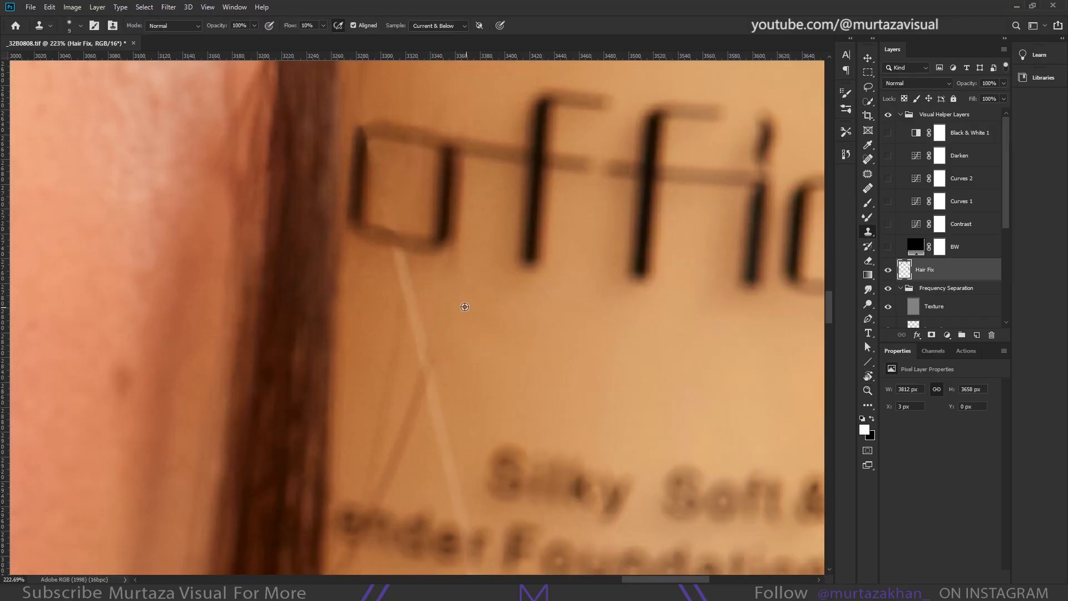
left_click_drag(435, 428, 399, 253)
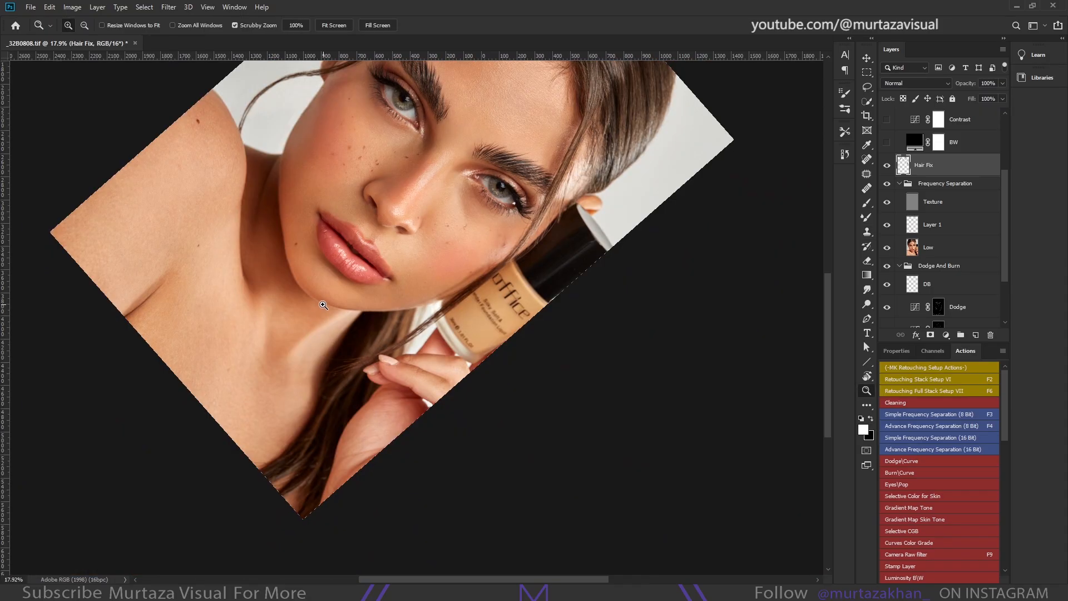
Reset the view rotation, fit the portrait in view, and compare it with the Hair Fix layer hidden and shown
key("r")
key("Escape")
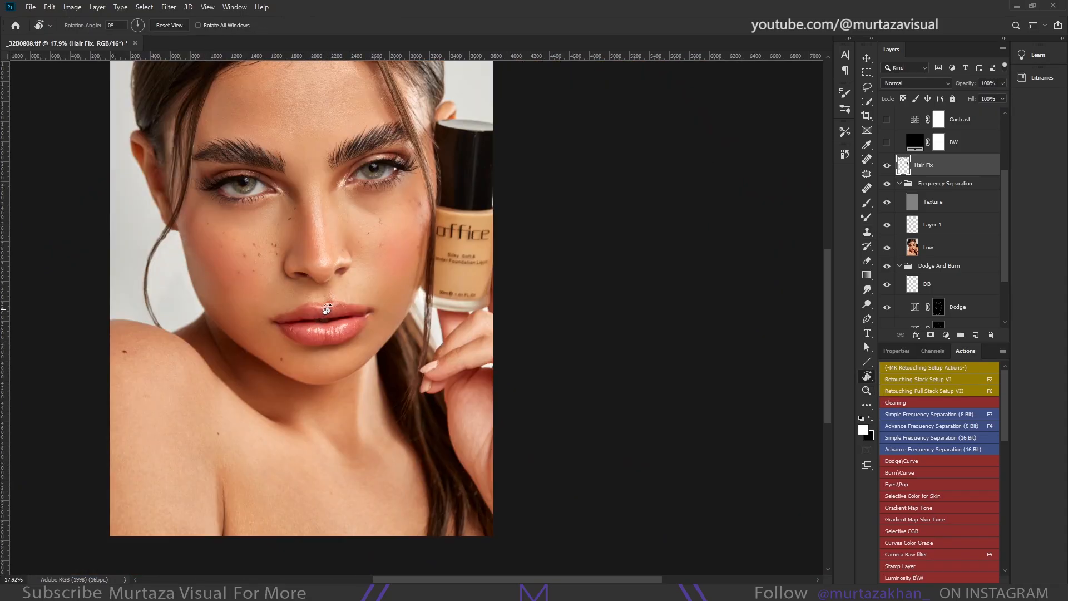
key("ctrl+minus")
key("ctrl+0")
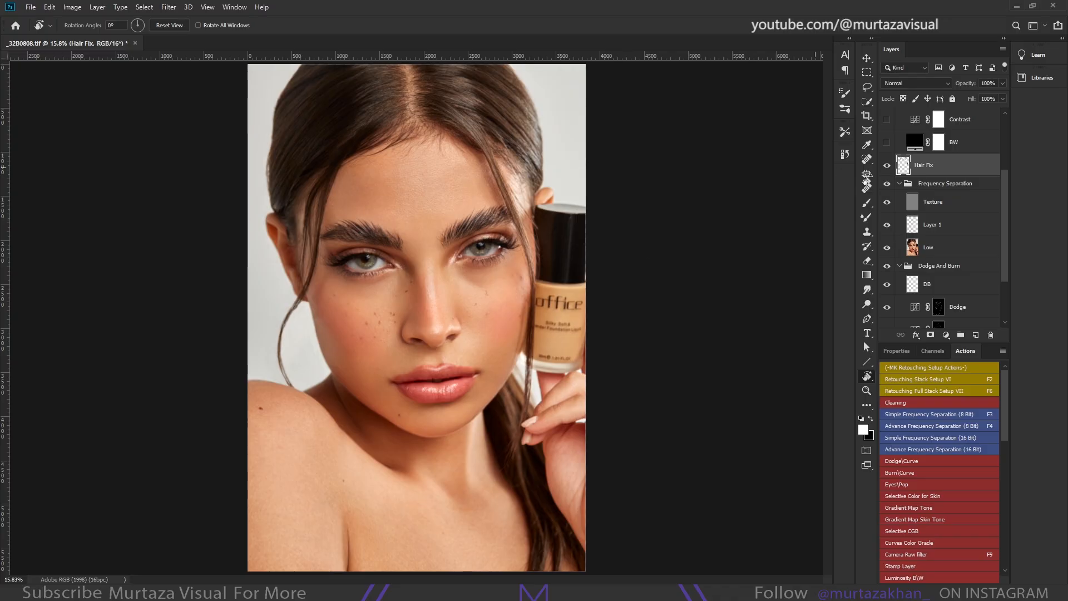
key("z")
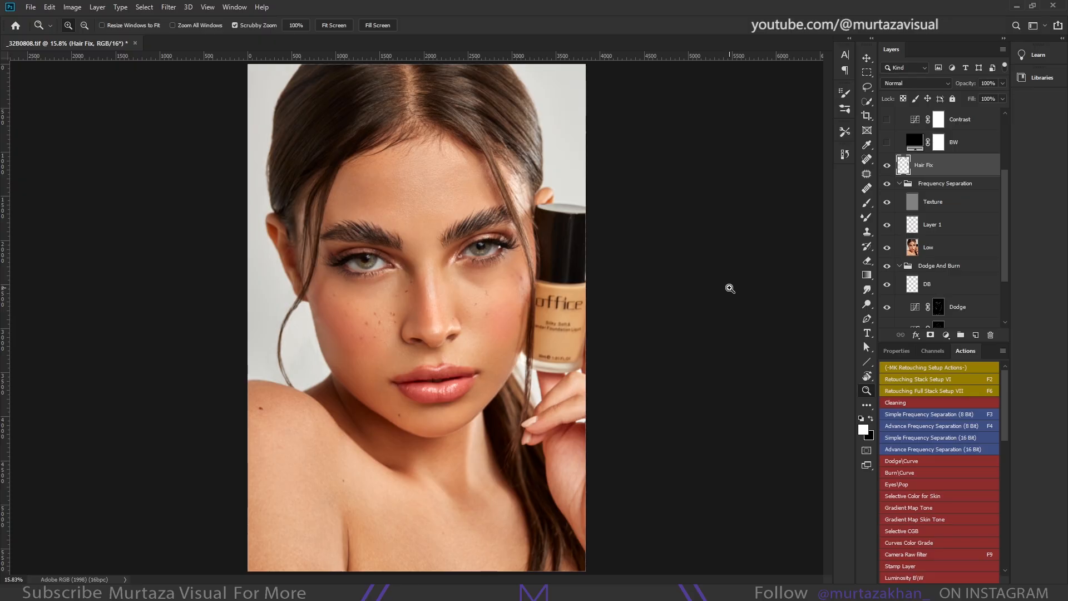
left_click(887, 169)
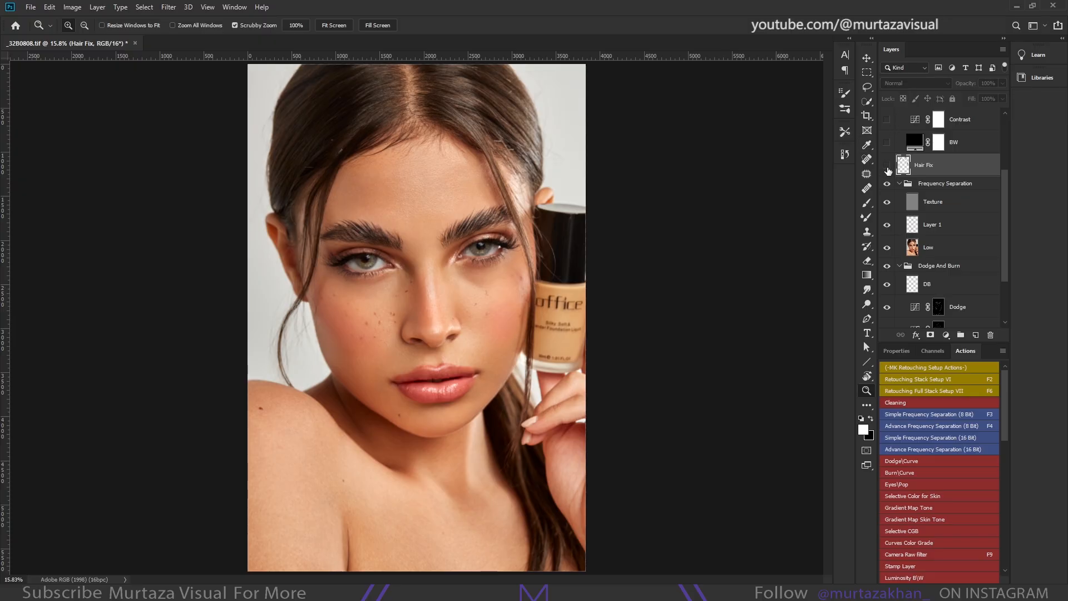
left_click(886, 169)
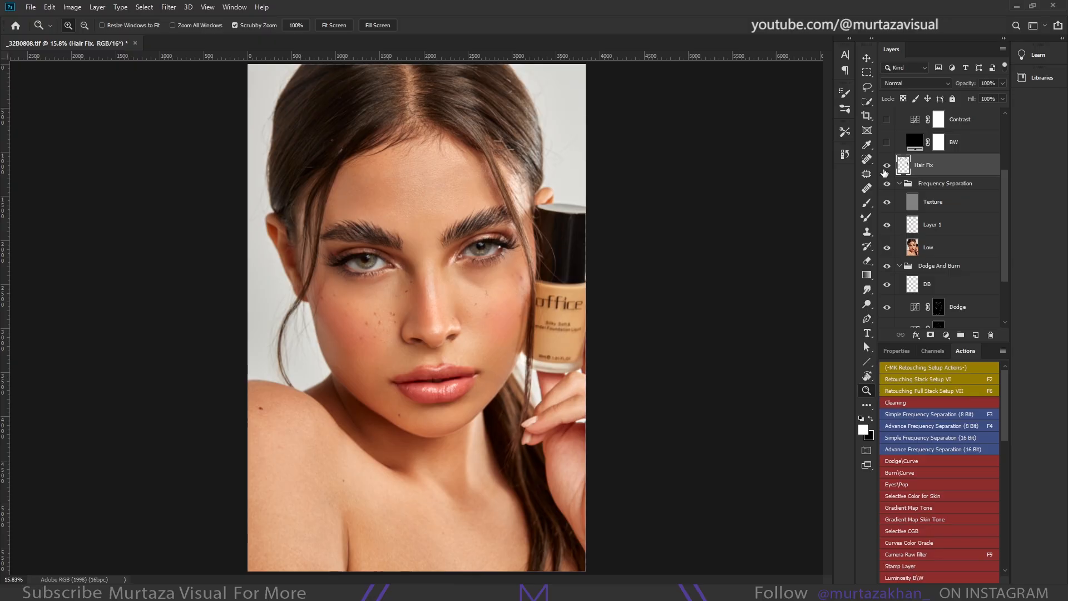
key("ctrl+comma")
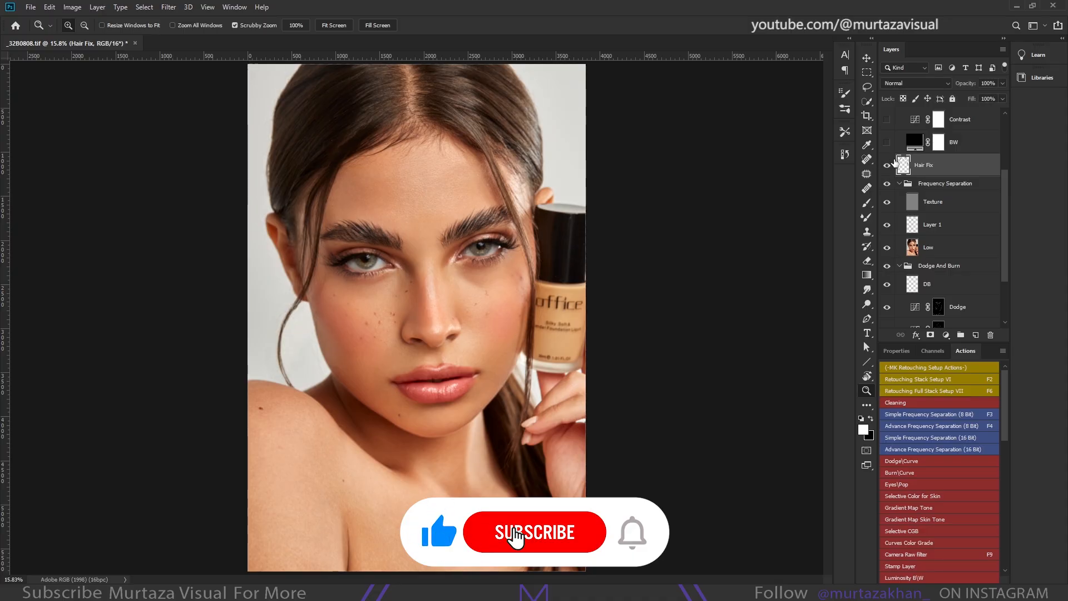
left_click(887, 166)
left_click(887, 167)
left_click(888, 167)
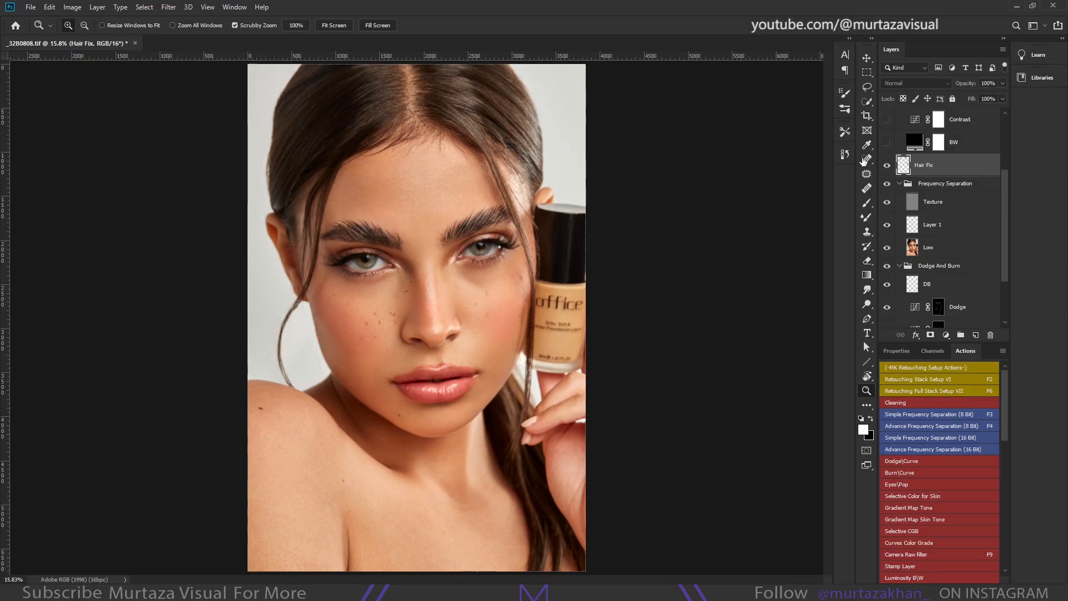
Compare the Hair Fix layer hidden and shown on the forehead hairline, the loose strand and the bottle side
left_click_drag(376, 125, 425, 126)
left_click_drag(398, 184, 423, 262)
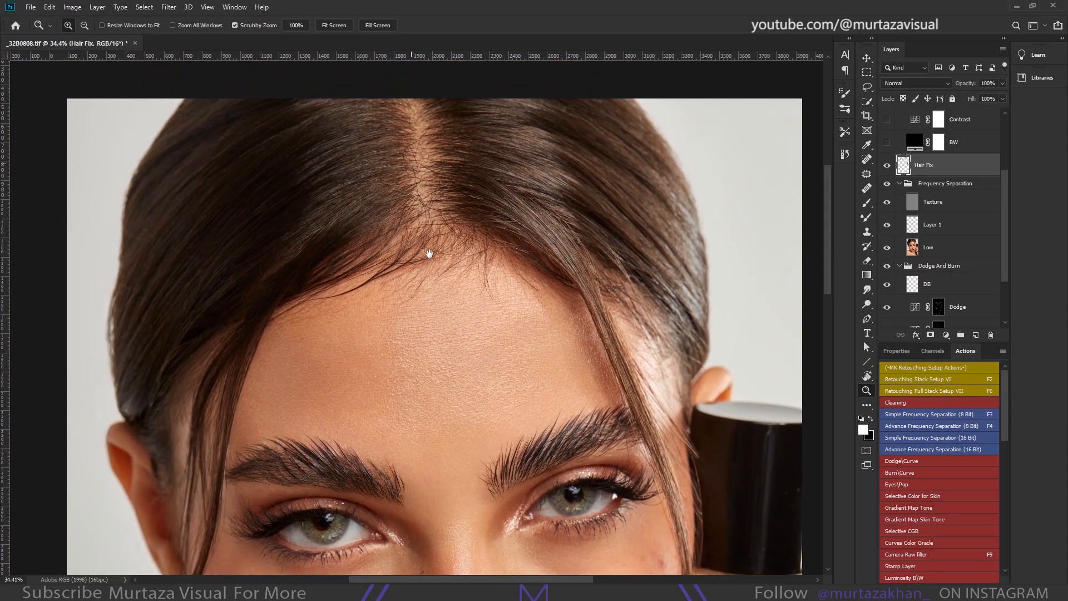
left_click(887, 167)
left_click(887, 167)
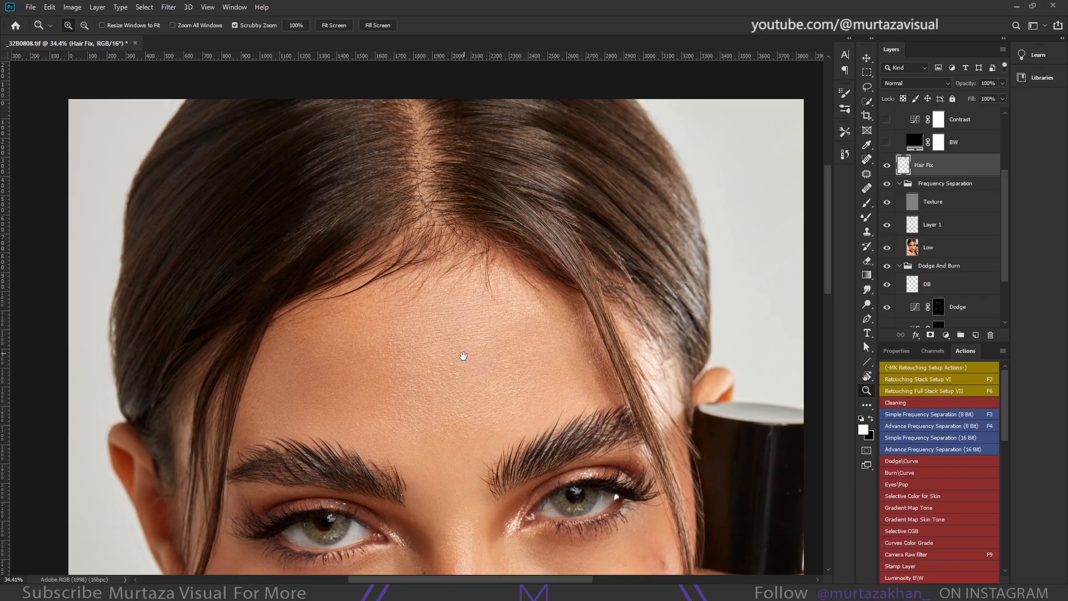
left_click_drag(464, 355, 500, 144)
left_click_drag(428, 349, 475, 232)
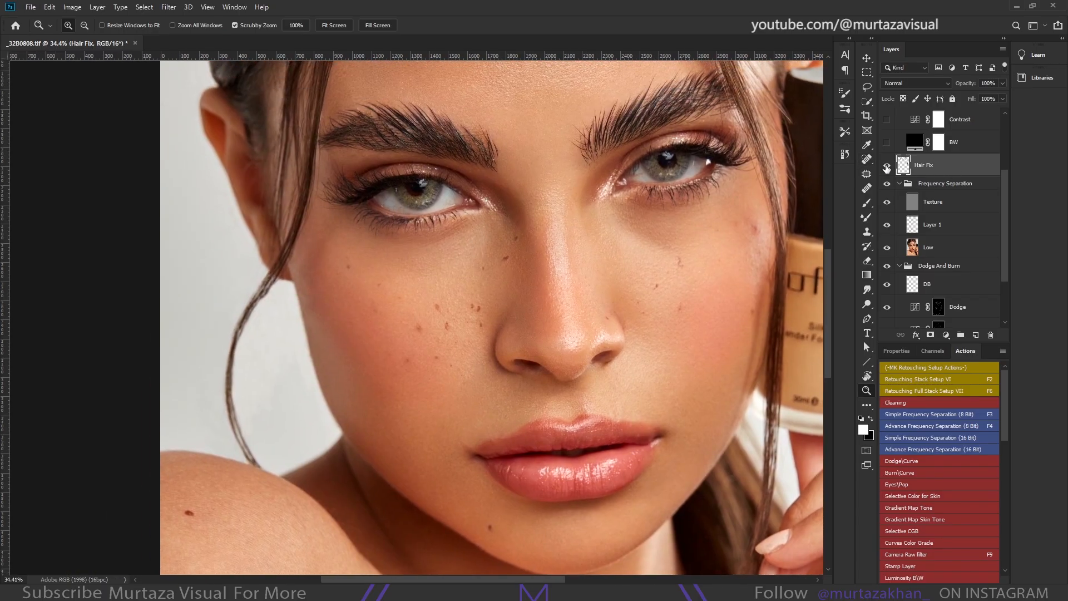
left_click(887, 167)
left_click(888, 167)
left_click_drag(727, 198, 457, 273)
left_click(887, 167)
left_click(887, 167)
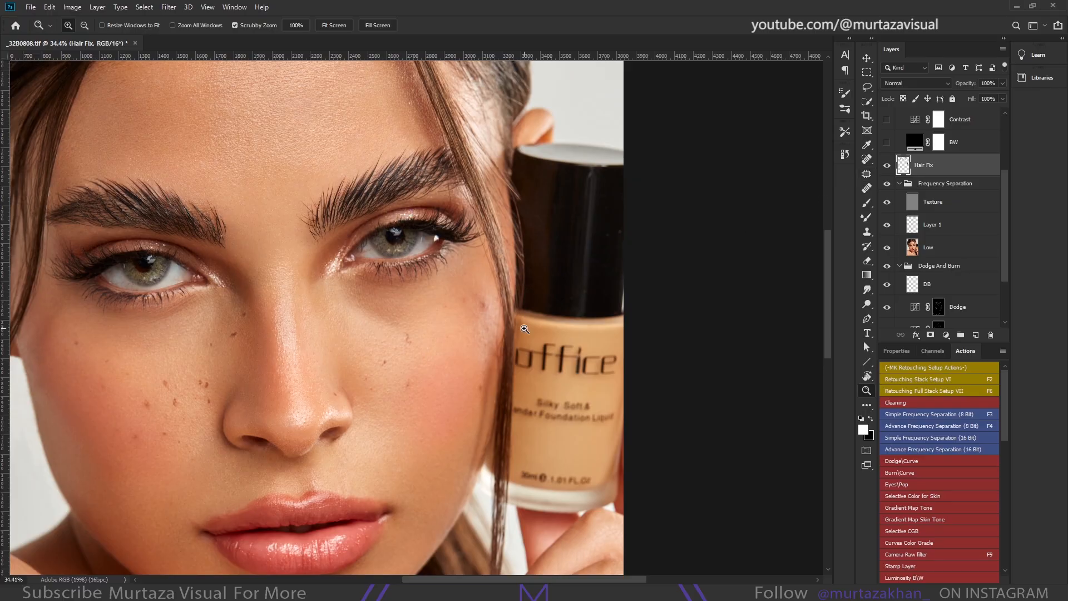
Compare the retouched face with the original by isolating the Background layer and restoring all layers
left_click_drag(524, 329, 514, 280)
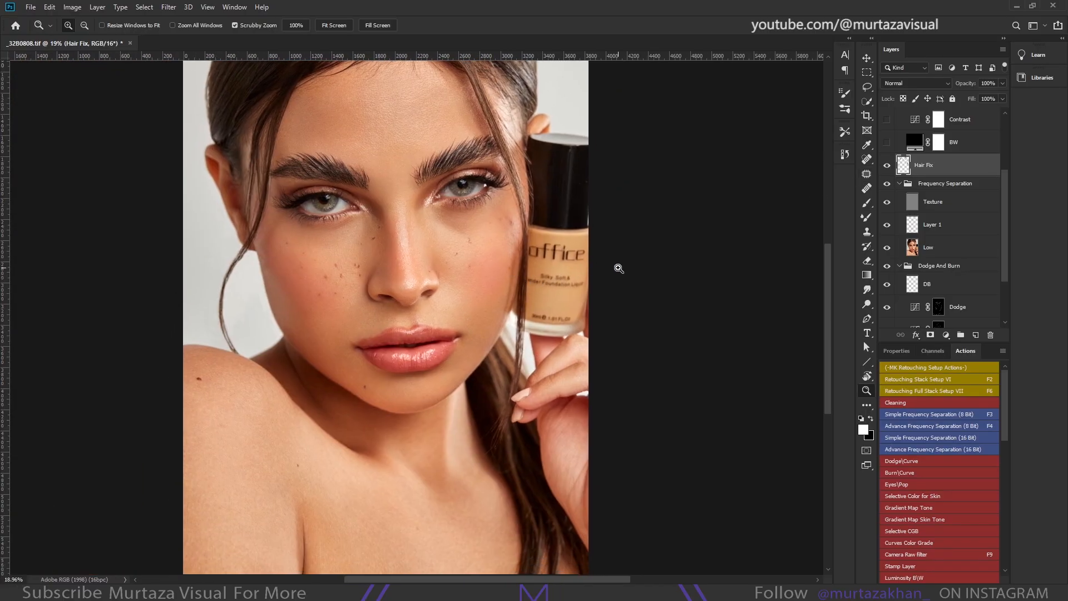
left_click_drag(402, 203, 482, 234)
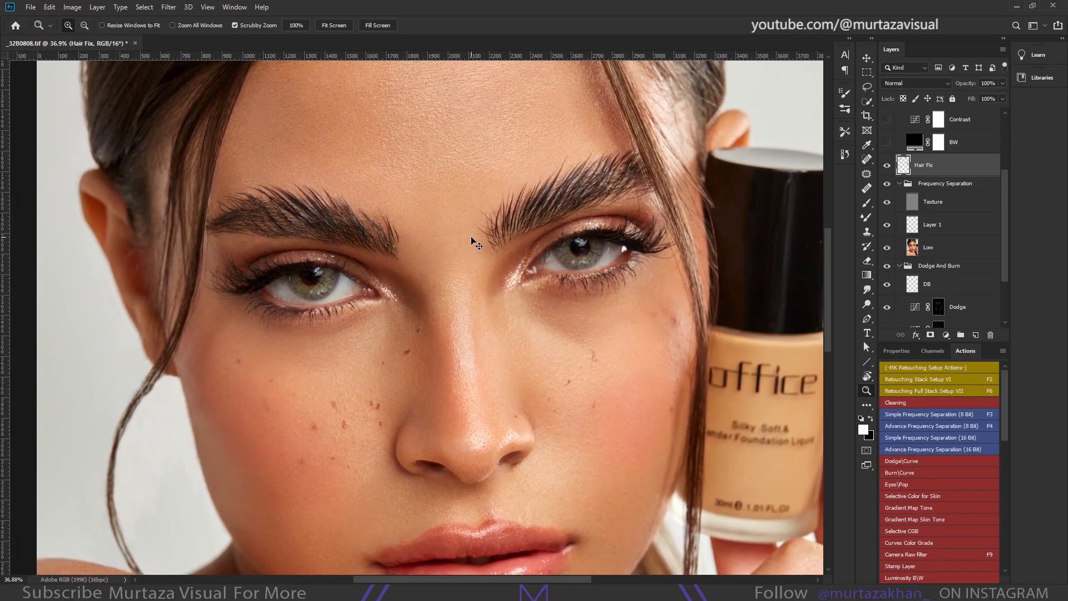
key("ctrl+minus")
key("ctrl+minus")
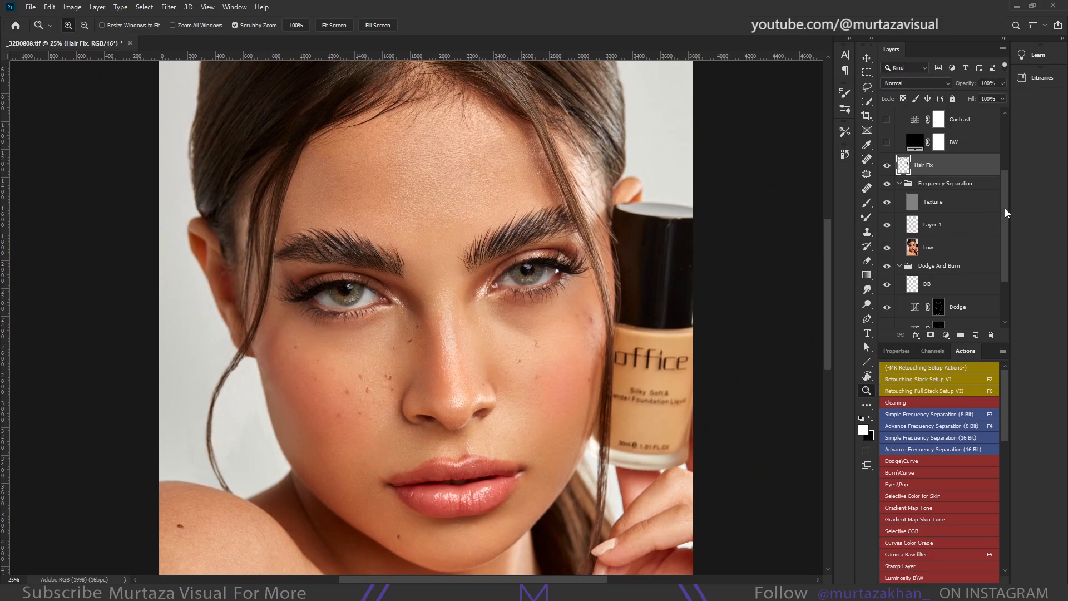
left_click_drag(1005, 211, 1006, 248)
left_click(888, 317, "alt")
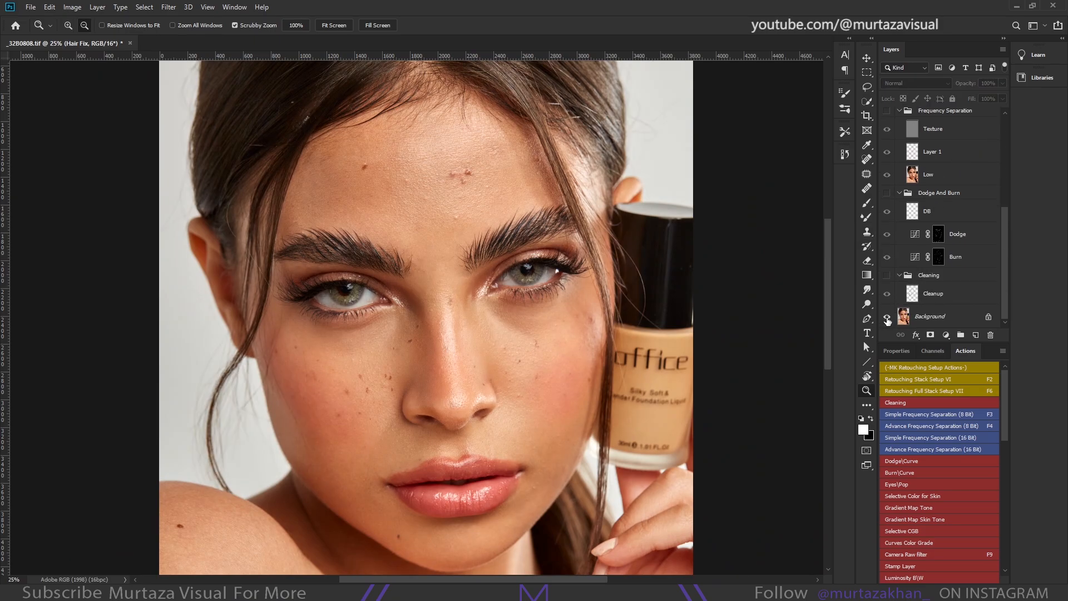
left_click(886, 317, "alt")
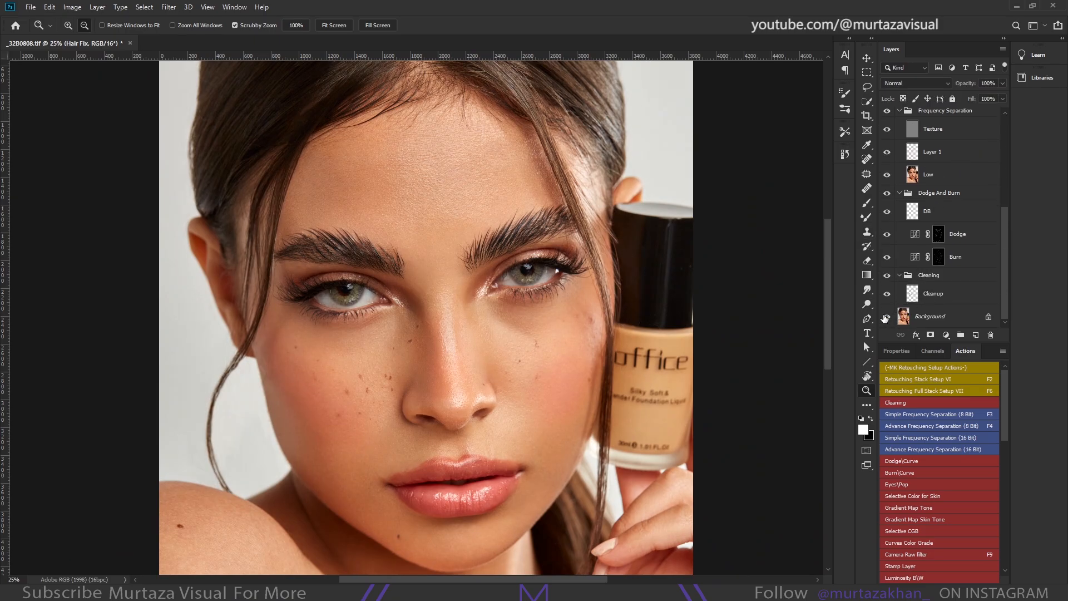
left_click(887, 317, "alt")
left_click(887, 317, "alt")
Inspect the painted layer masks of the Dodge and Burn curves on their own
left_click(937, 236, "alt")
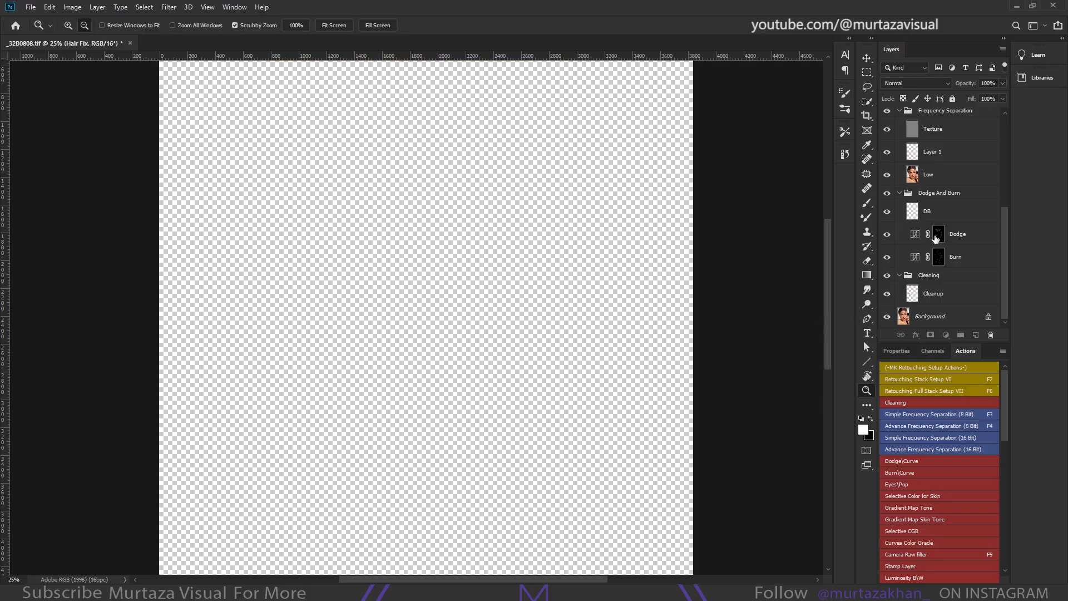
left_click_drag(645, 371, 649, 349)
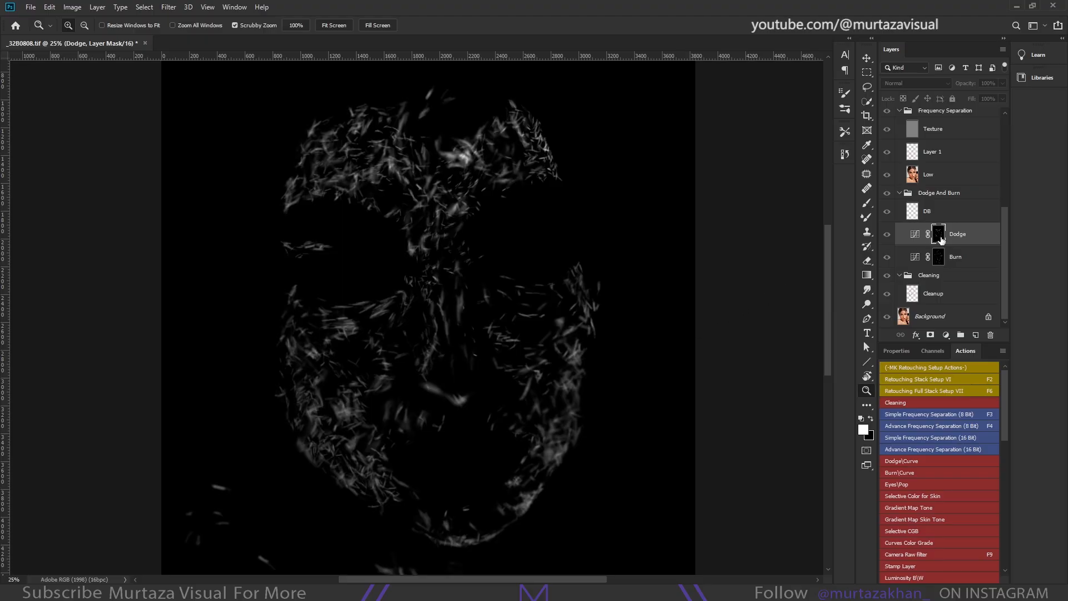
left_click(938, 258, "alt")
left_click(937, 237, "alt")
left_click(936, 237, "alt")
Fit the whole portrait in view and compare the Background layer alone with the full retouch
key("ctrl+0")
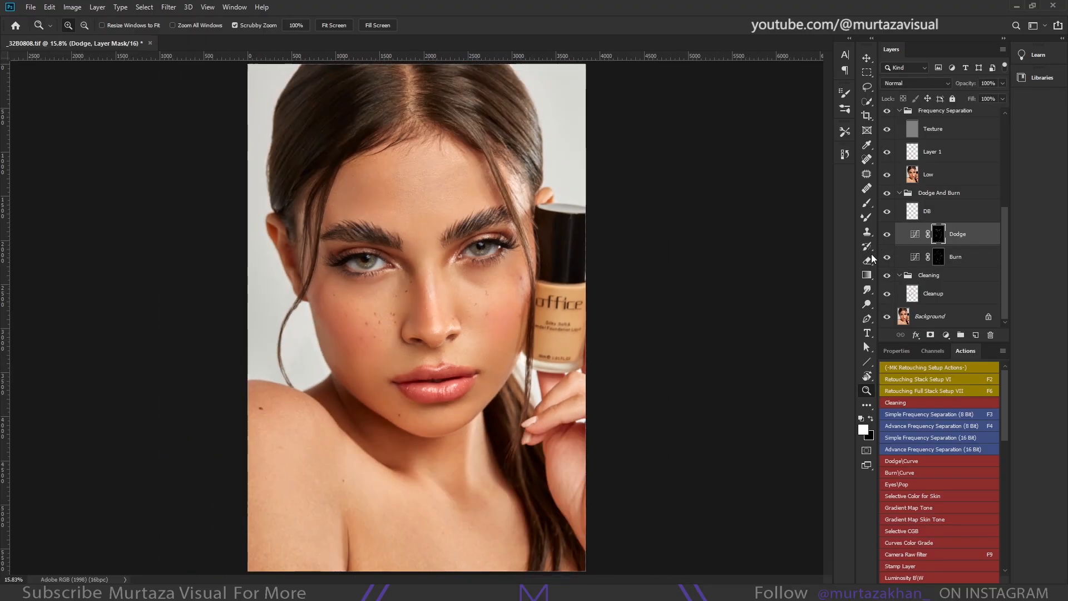
left_click(887, 315, "alt")
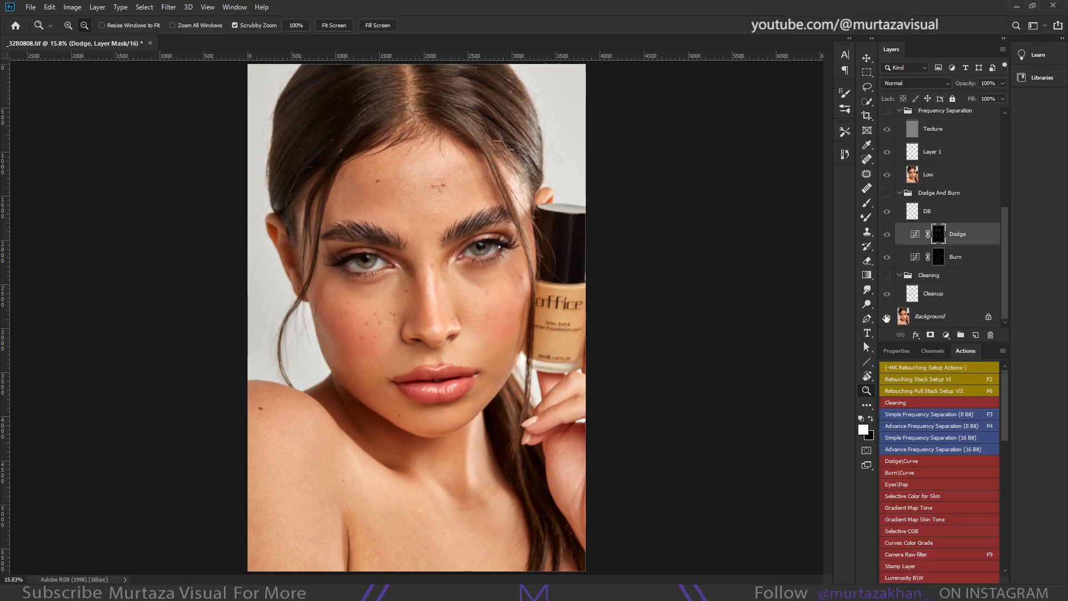
left_click(887, 316, "alt")
left_click(887, 316, "alt")
left_click(887, 316, "alt")
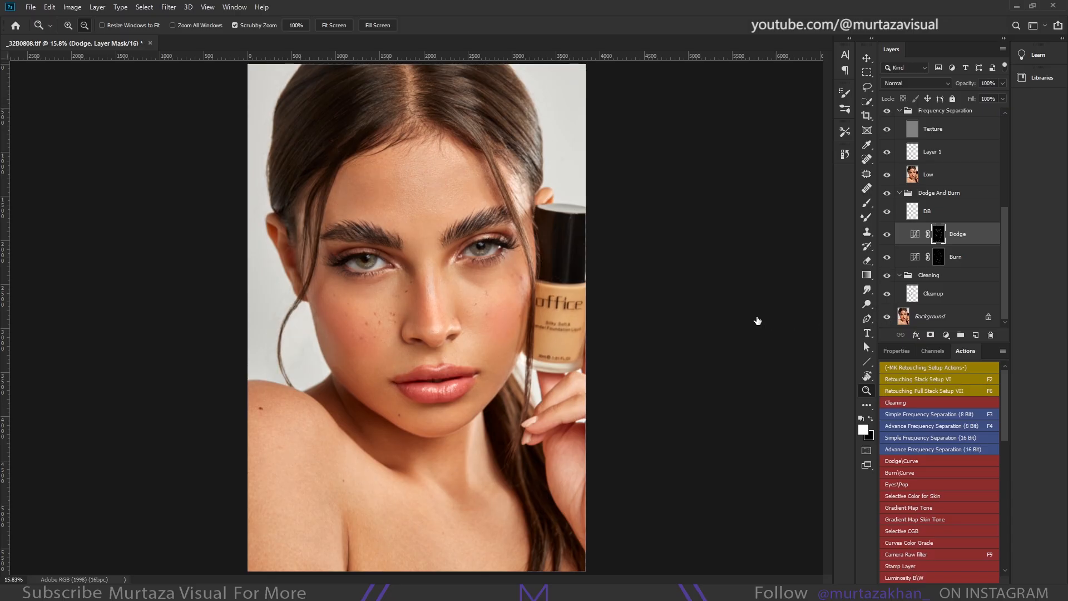